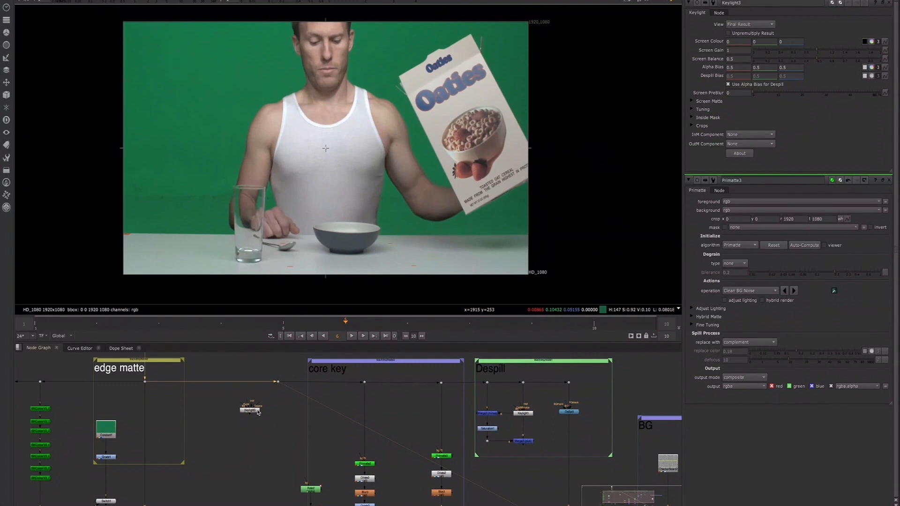
Place the Keylight node below the plate's pipe, sample its Screen Colour from the green beside the man's shoulder, and view the result.
left_click_drag(260, 406, 247, 418)
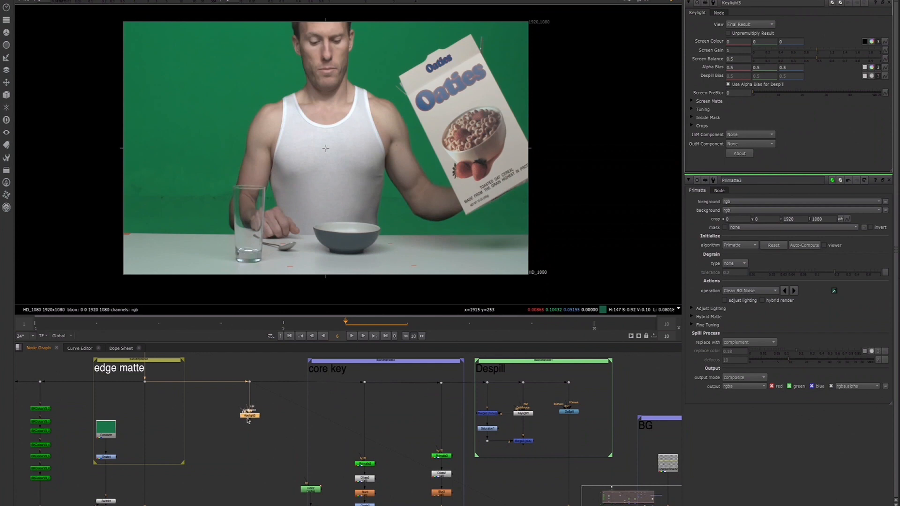
left_click(865, 43)
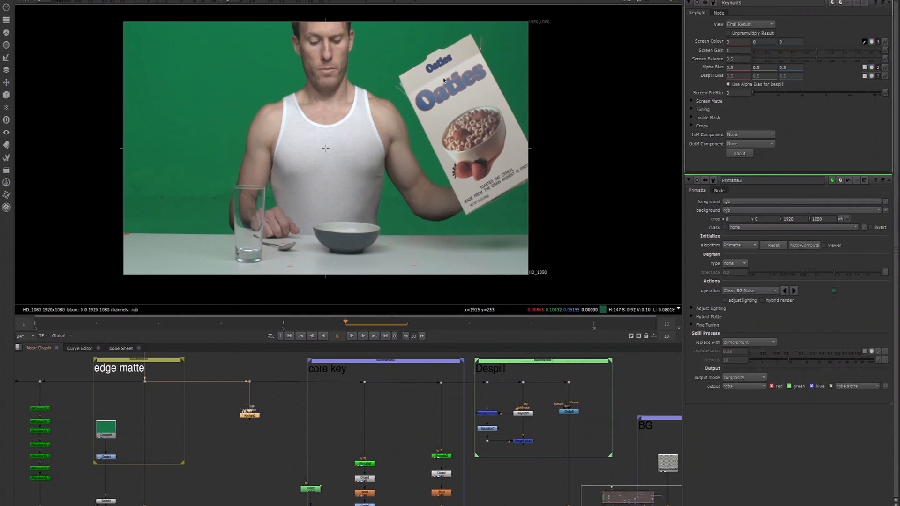
left_click(275, 97, "super")
scroll(276, 97, "up", 4)
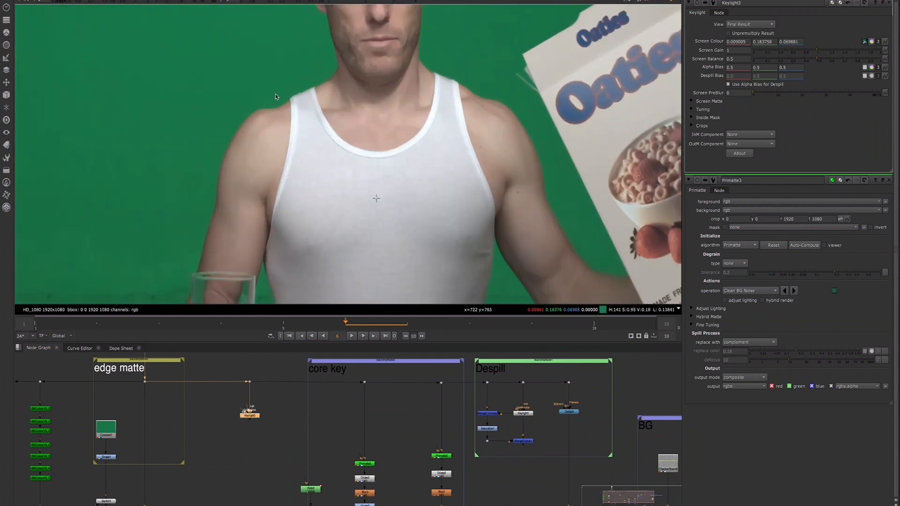
left_click(864, 42)
key("1")
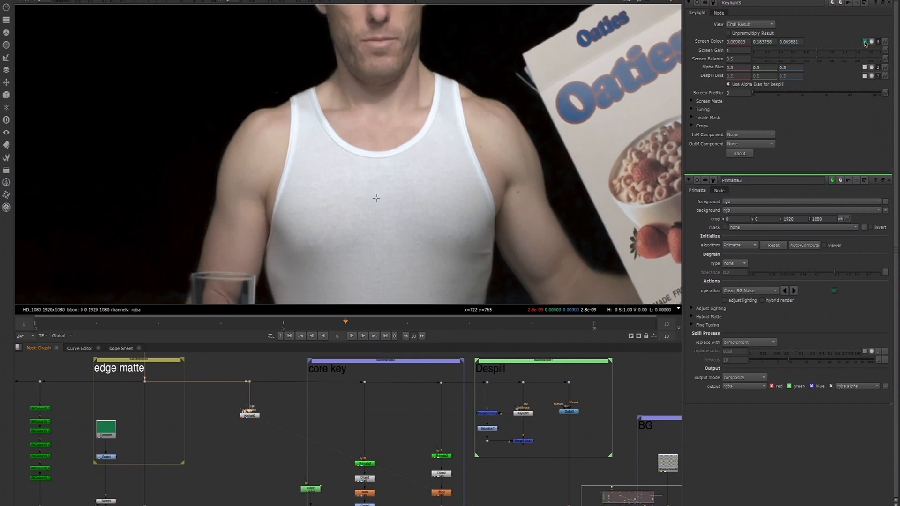
Display the key's alpha and set Keylight's Screen Gain to 1.53 and Screen Balance to 0.35.
scroll(346, 157, "down", 2)
middle_click_drag(332, 198, 304, 176)
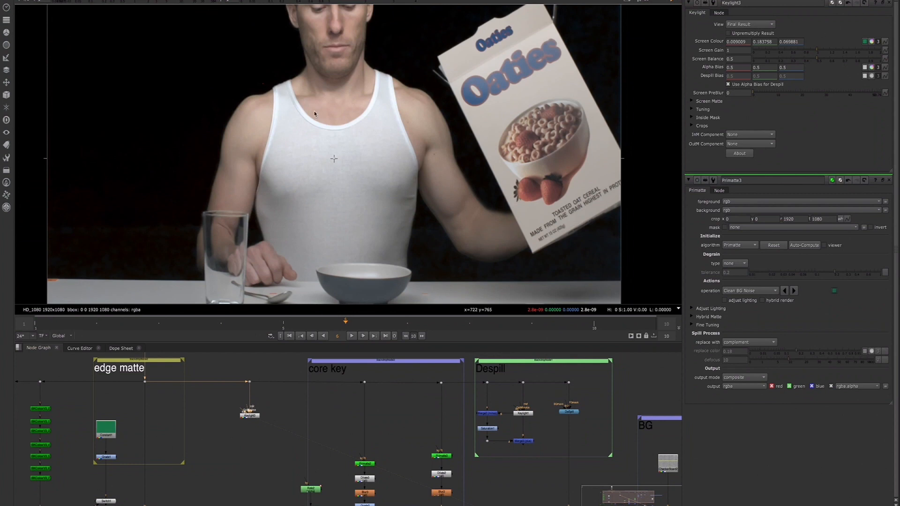
key("a")
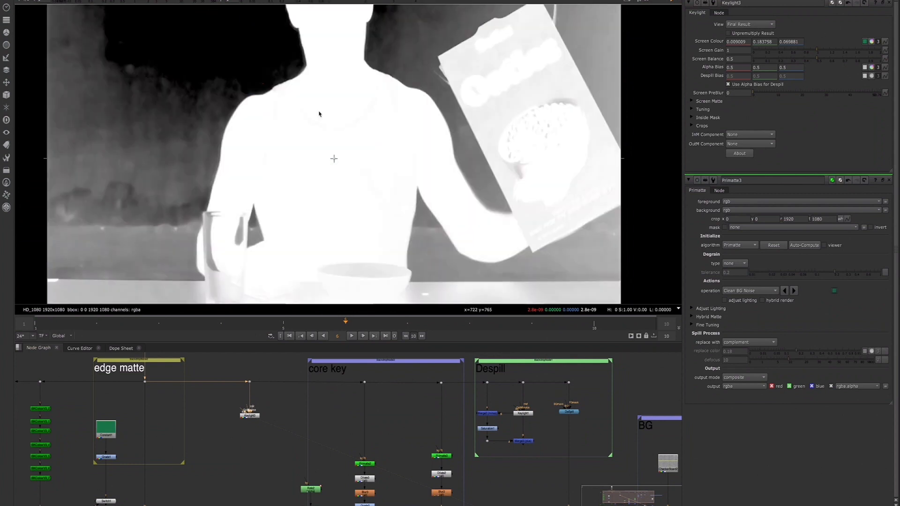
scroll(343, 118, "down", 2)
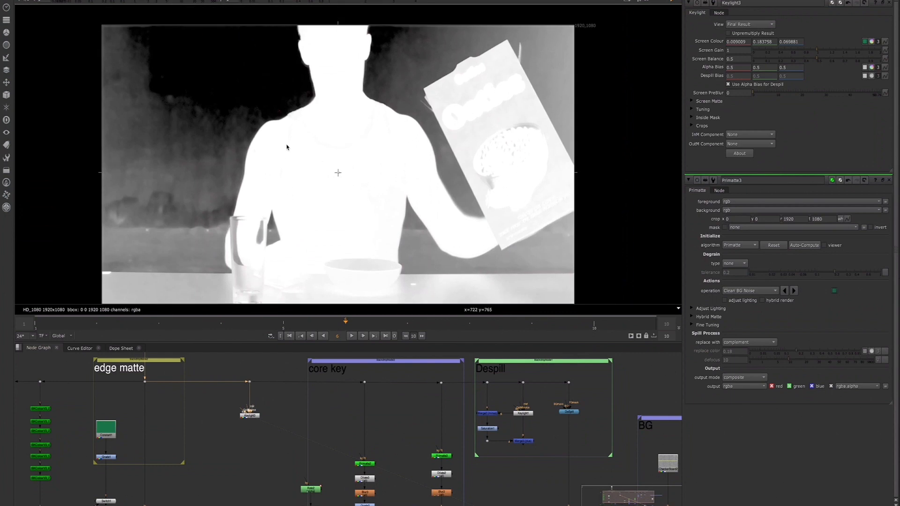
left_click(250, 416)
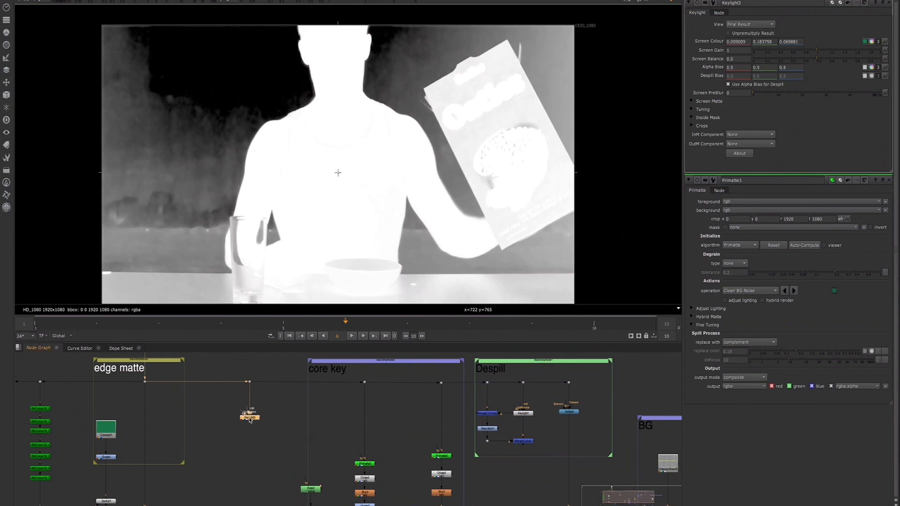
left_click_drag(818, 52, 800, 60)
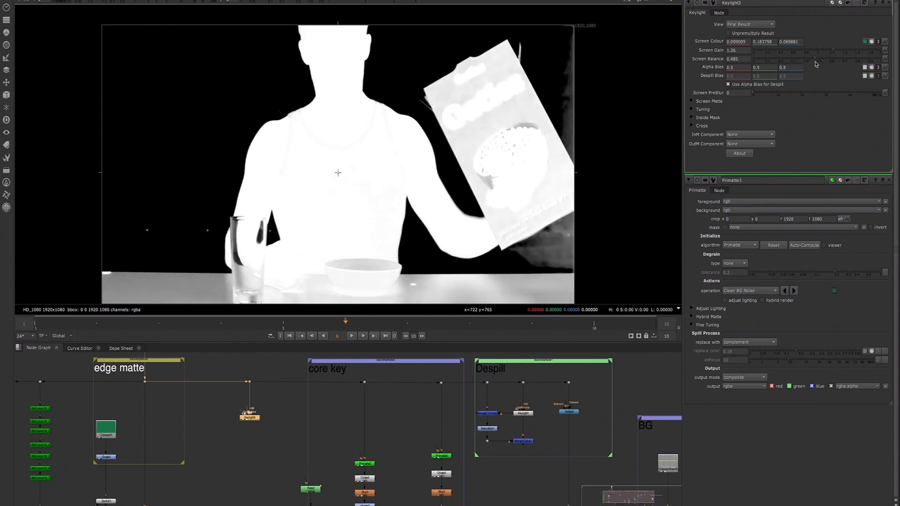
left_click_drag(833, 51, 798, 58)
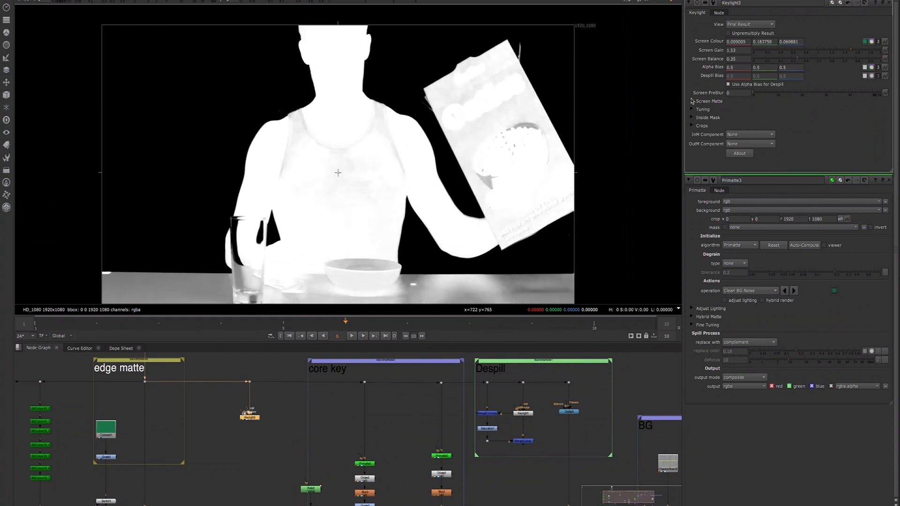
Expand Keylight's Screen Matte settings and set Clip White to 0.755 to solidify the foreground matte.
left_click(692, 101)
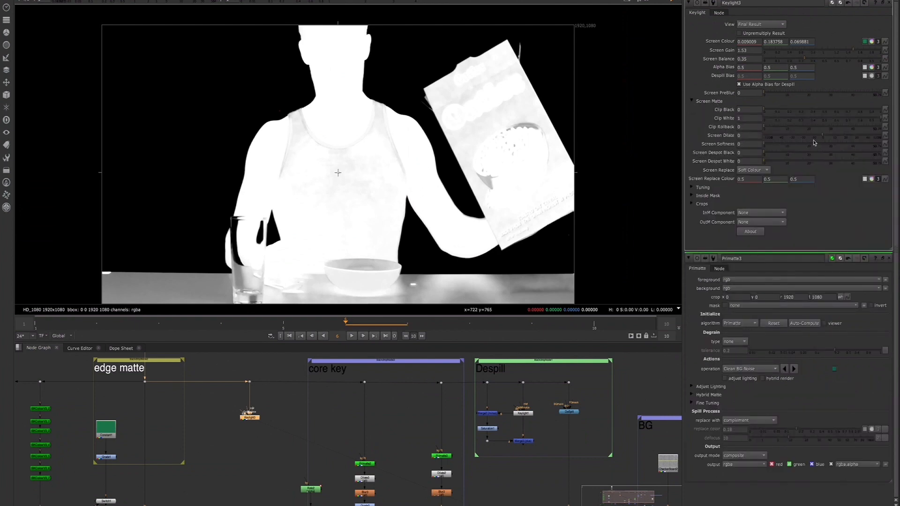
scroll(475, 113, "up", 2)
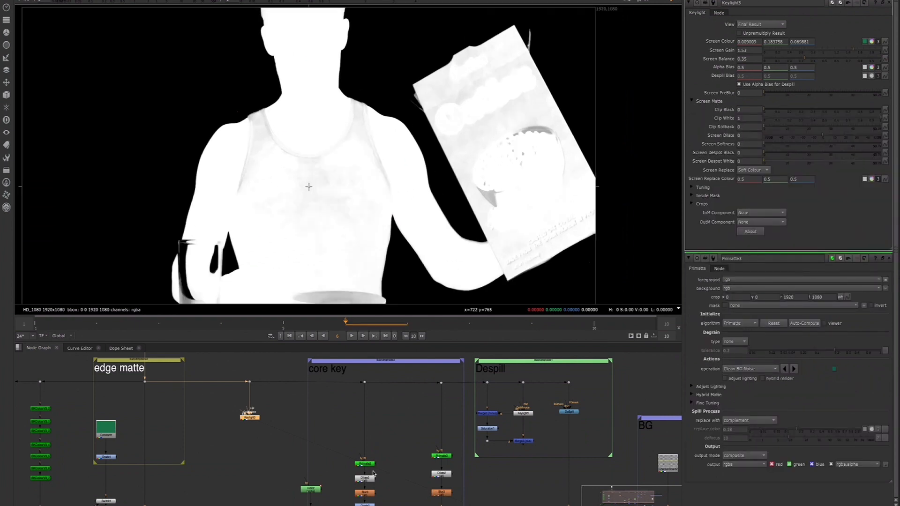
middle_click_drag(420, 477, 420, 433)
left_click_drag(428, 420, 455, 454)
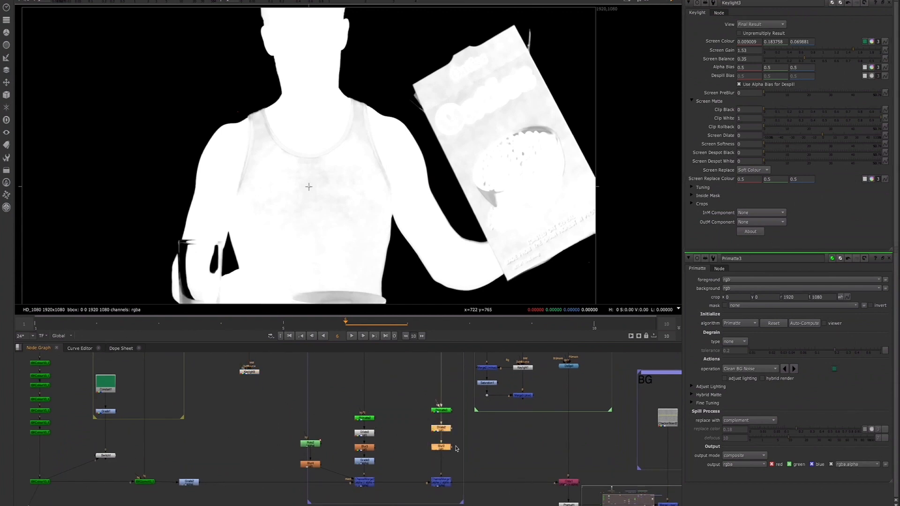
left_click(245, 373)
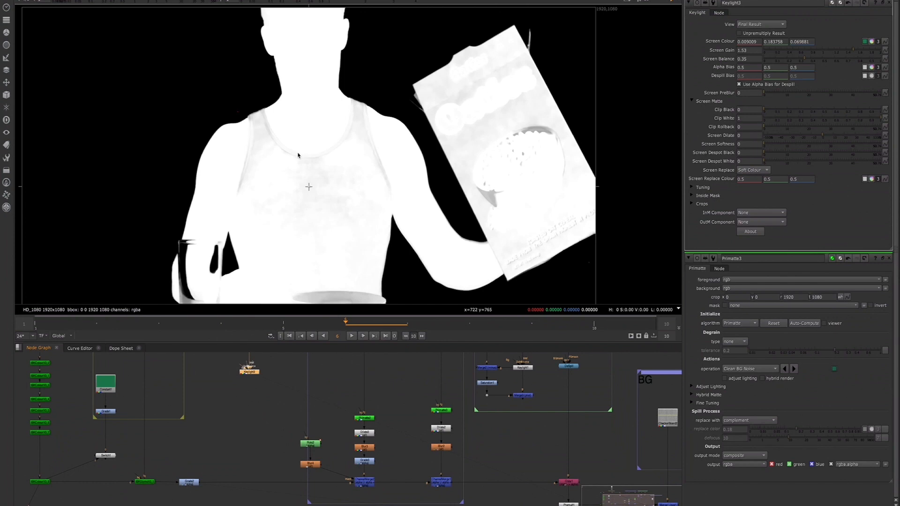
left_click_drag(879, 119, 853, 127)
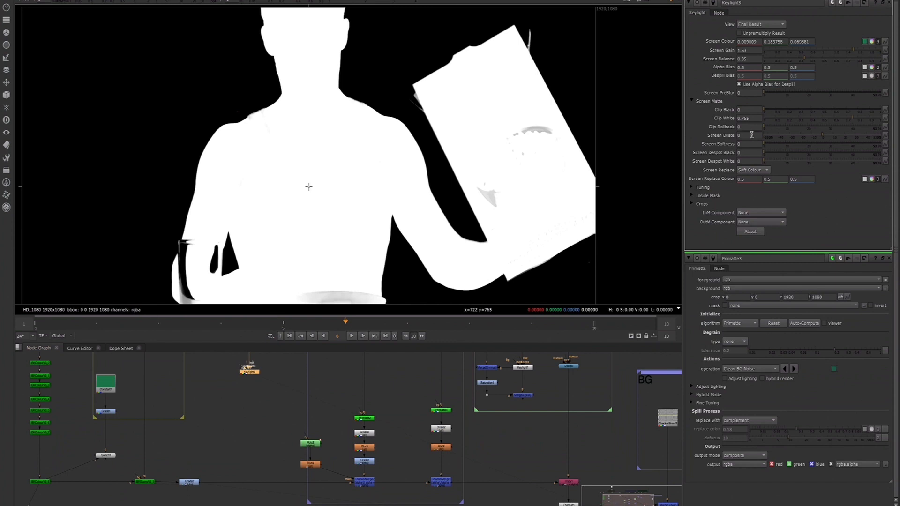
scroll(444, 91, "up", 5)
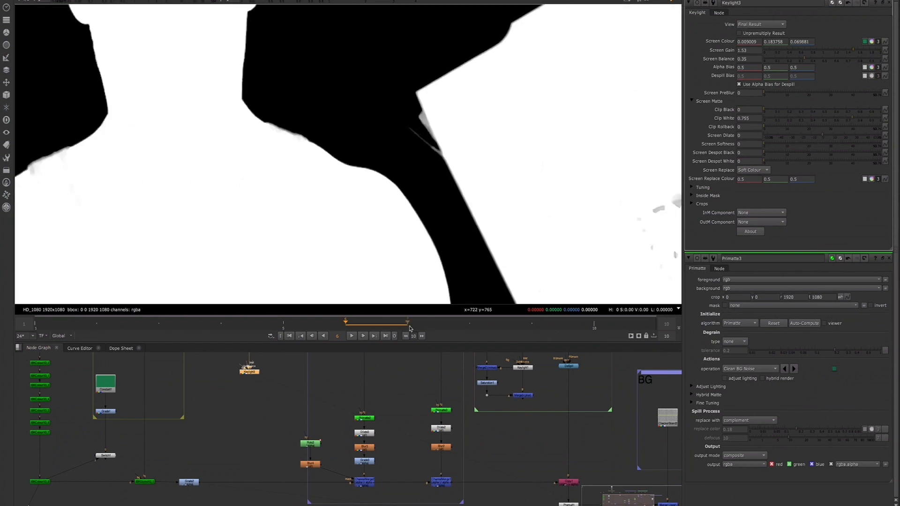
Move the Keylight node down and insert a ChannelMerge beneath it in the main matte pipe, ahead of the core key.
scroll(323, 404, "down", 4)
left_click(290, 391)
left_click_drag(289, 390, 291, 421)
left_click(290, 445)
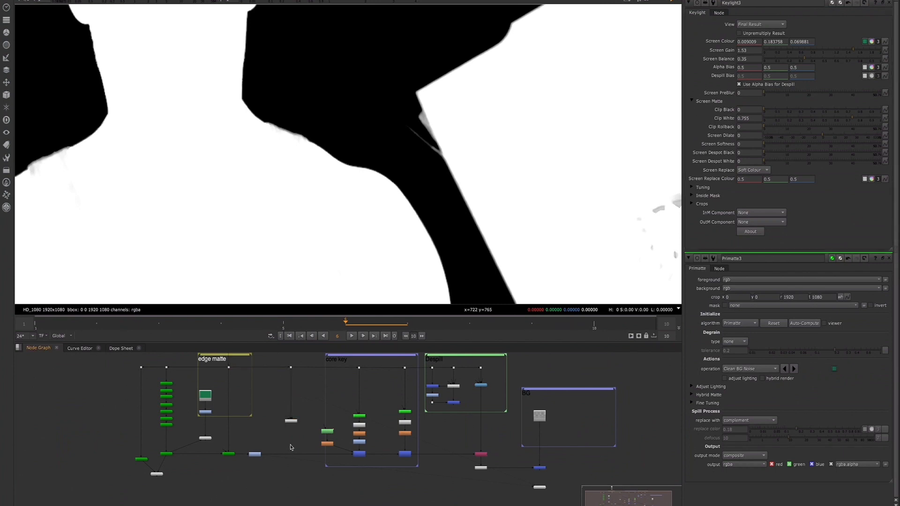
key("Tab")
type("cha")
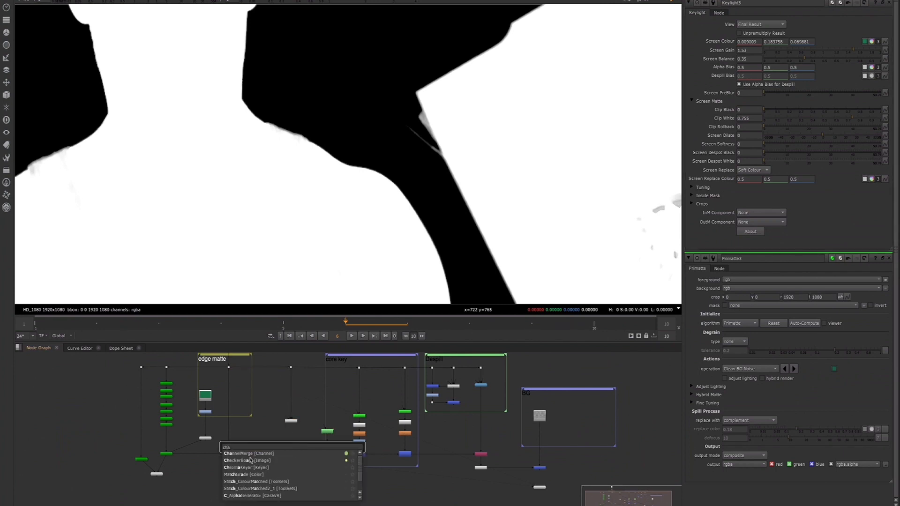
left_click(250, 455)
scroll(299, 452, "up", 2)
left_click_drag(285, 442, 285, 452)
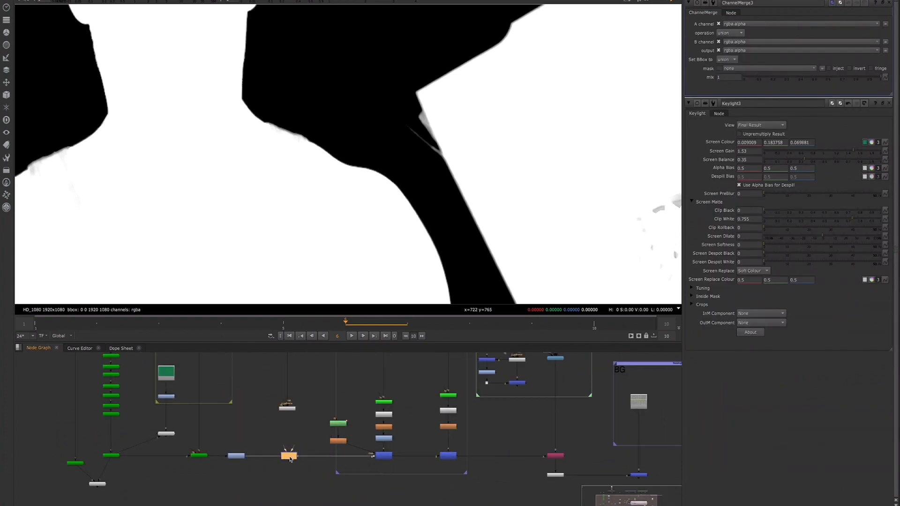
Disable the two core key merge nodes and view the final composite over the checkerboard background.
scroll(328, 443, "down", 1)
left_click(344, 452)
left_click_drag(465, 445, 357, 472)
key("d")
middle_click_drag(498, 468, 395, 446)
left_click(495, 451)
key("1")
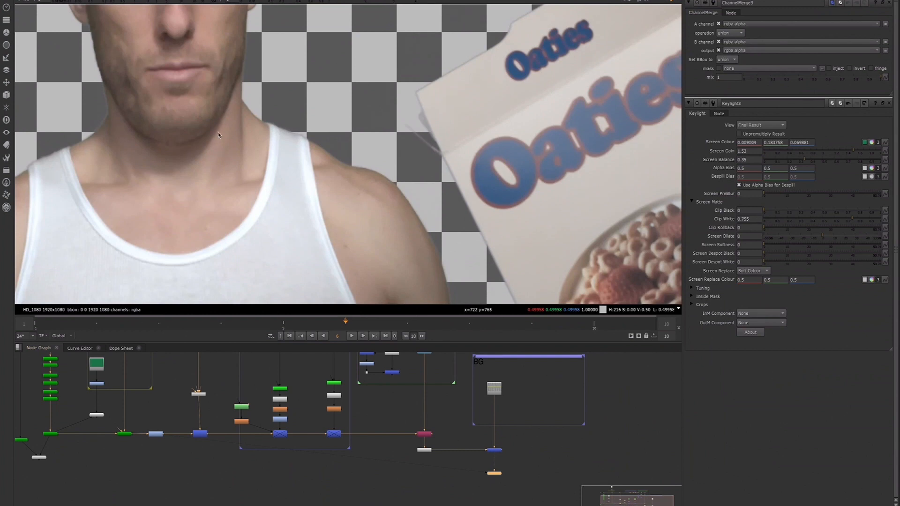
middle_click_drag(218, 135, 292, 146)
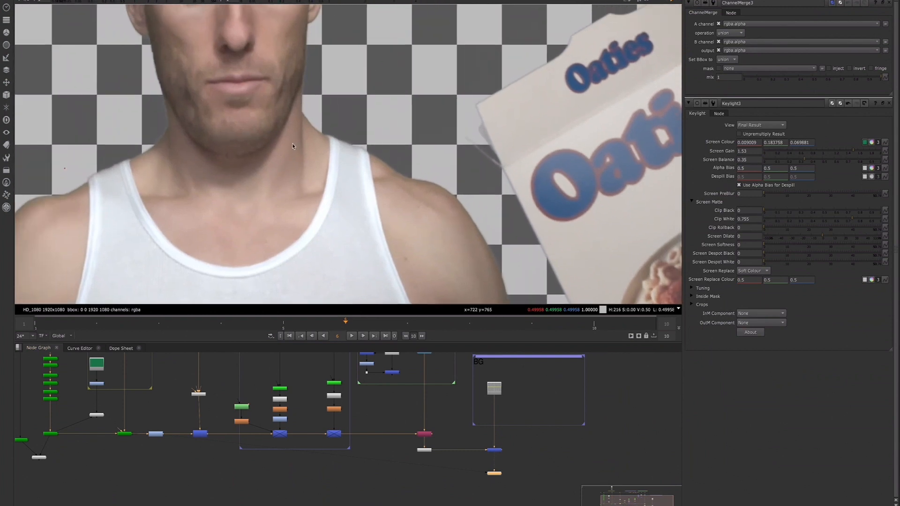
Toggle the new ChannelMerge off and on to compare the edges around the man's jaw, neck and shoulders.
left_click_drag(200, 433, 195, 436)
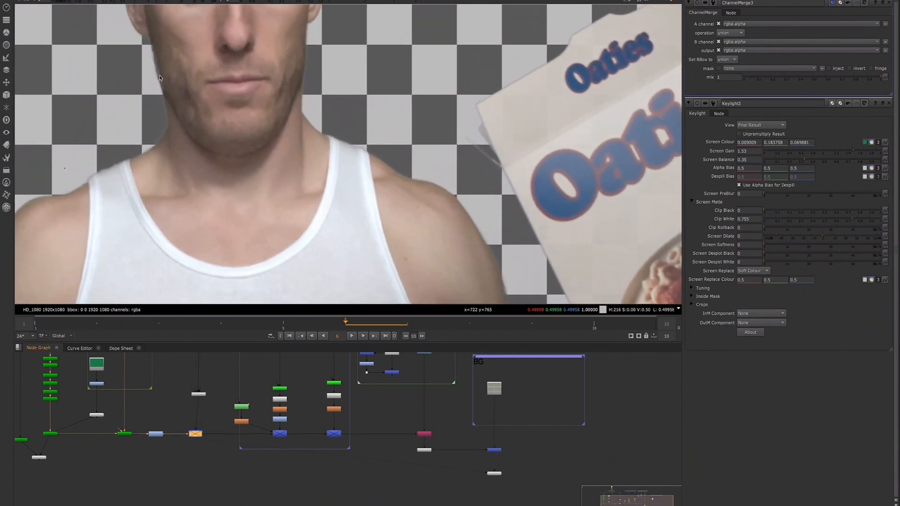
scroll(157, 79, "up", 4)
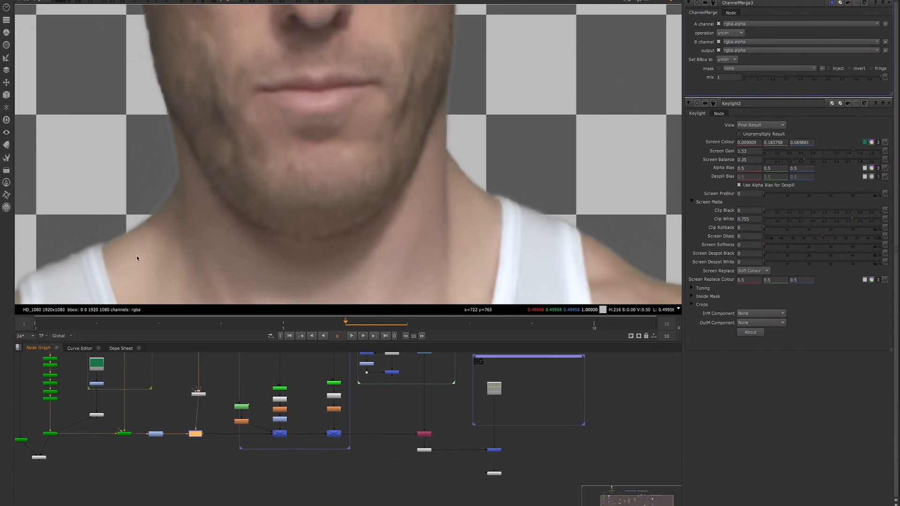
scroll(142, 224, "up", 2)
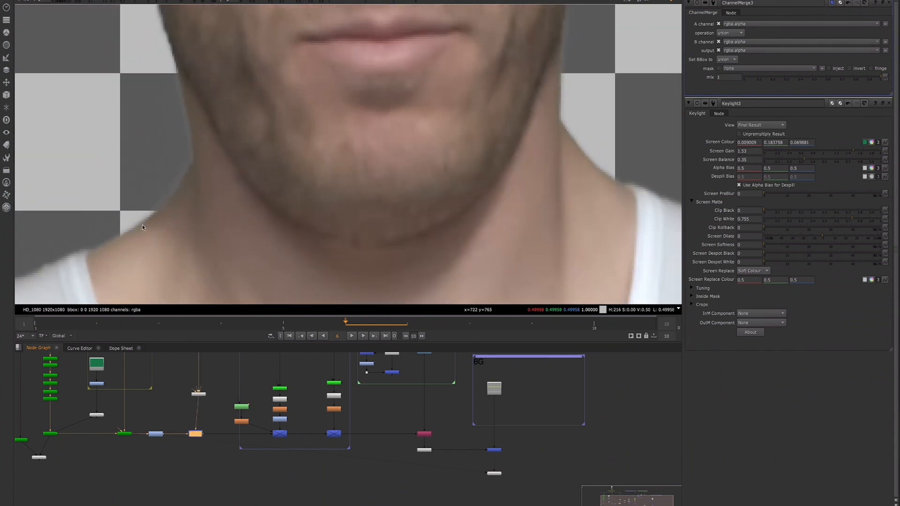
key("d")
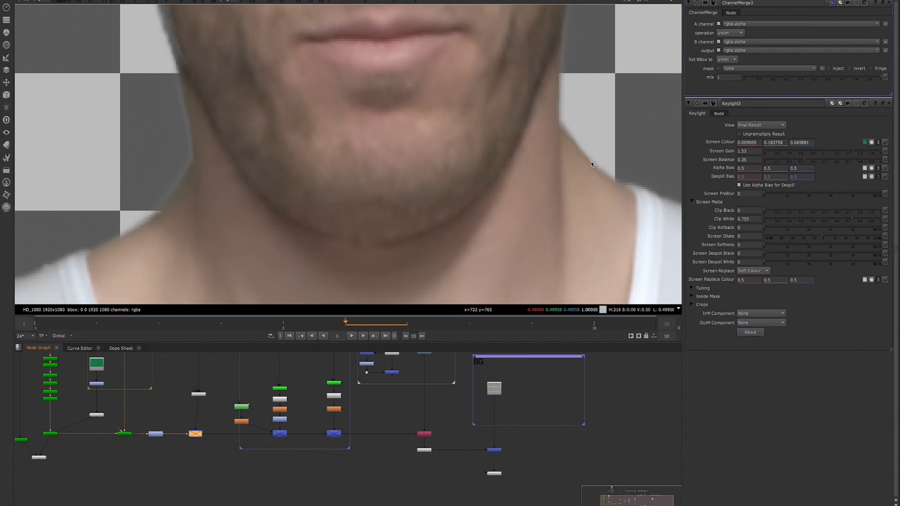
key("d")
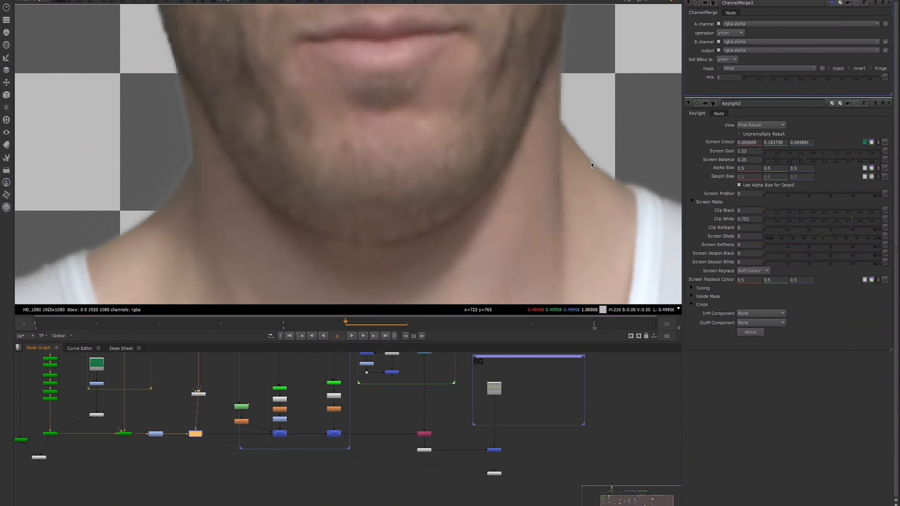
Try different matte erosion and blur amounts in Keylight, settling on Screen Dilate -2 and Screen Softness 2.4.
left_click(823, 238)
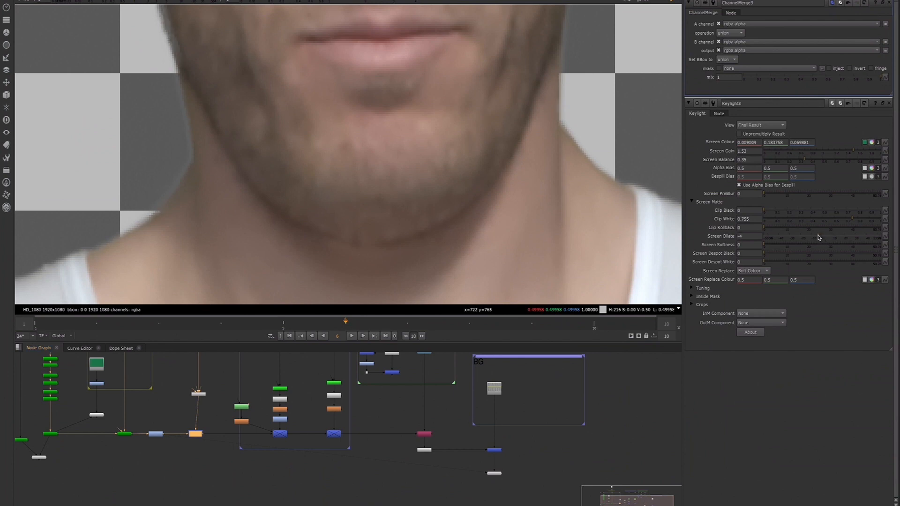
left_click_drag(823, 238, 816, 238)
left_click_drag(764, 245, 835, 238)
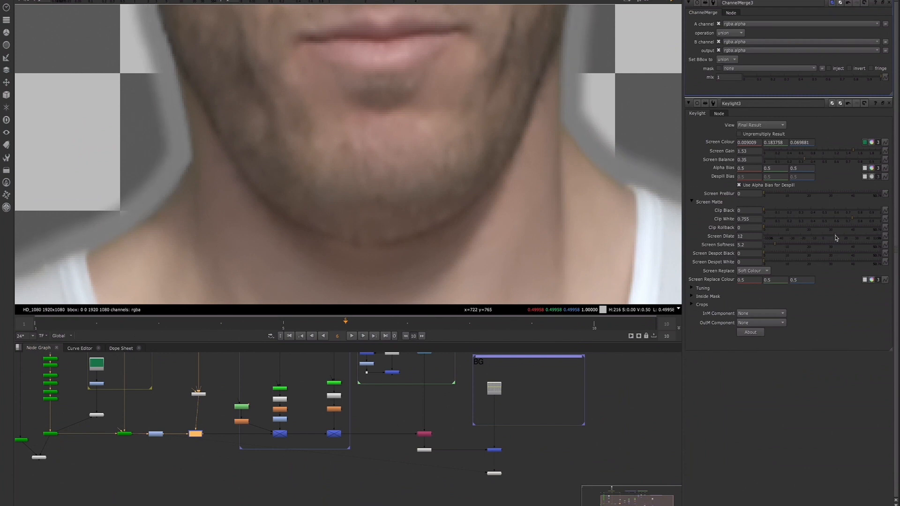
left_click(775, 246)
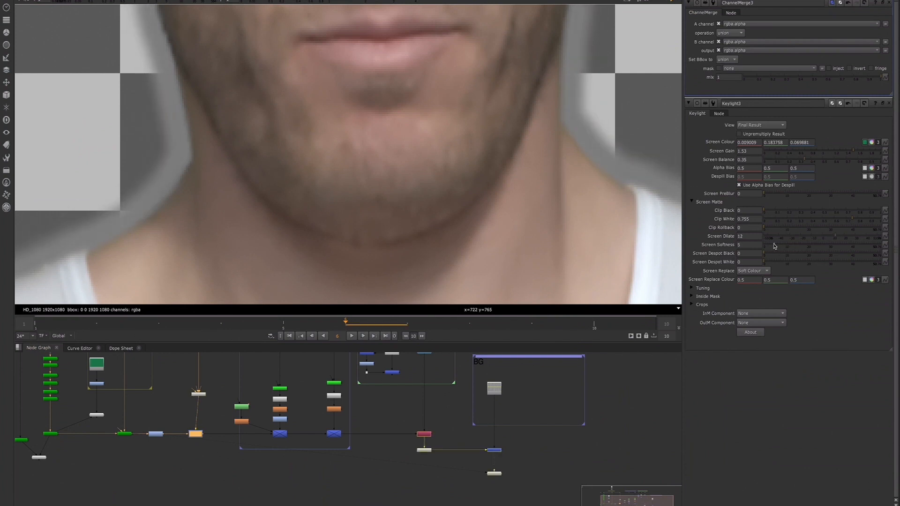
left_click(773, 246)
mouse_move(773, 246)
left_mouse_down()
mouse_move(785, 244)
mouse_move(775, 243)
left_mouse_up()
key("ctrl+z")
left_click_drag(836, 239, 767, 247)
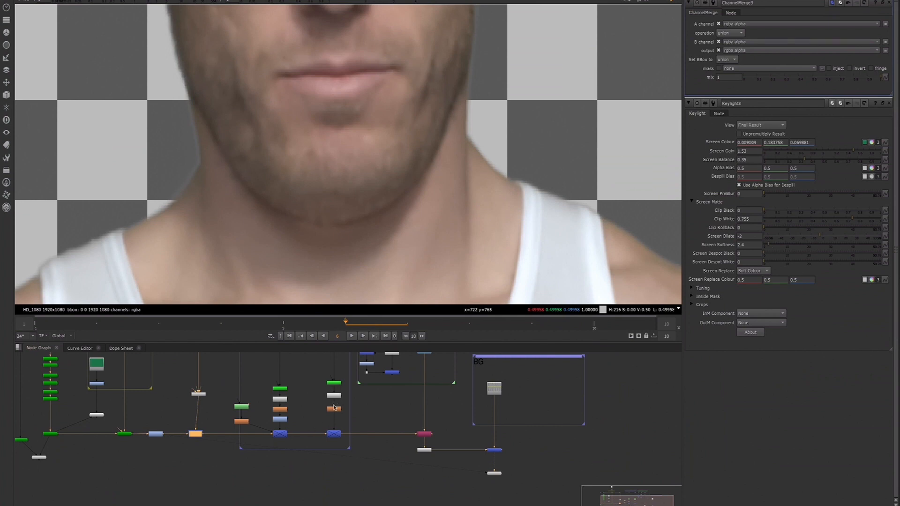
View the alpha at the new ChannelMerge and examine the combined matte across the whole frame.
left_click_drag(320, 393, 351, 421)
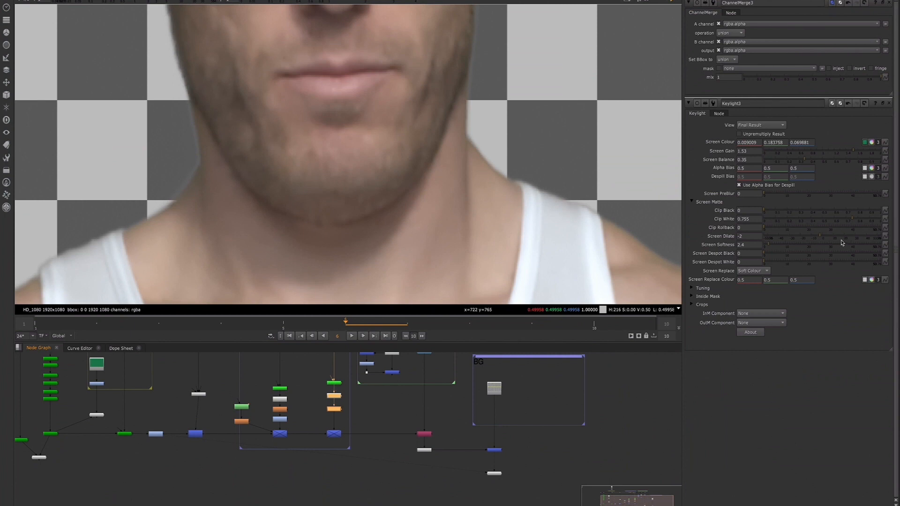
scroll(375, 130, "down", 5)
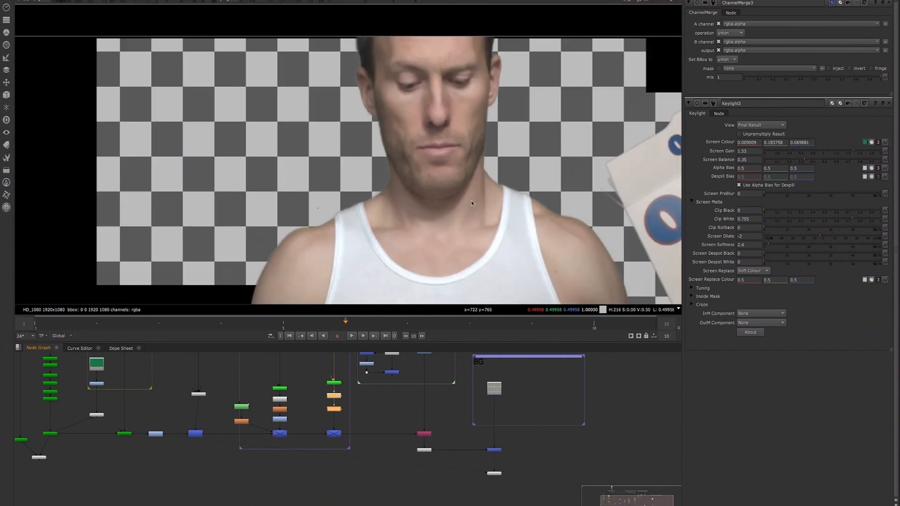
scroll(325, 129, "up", 1)
key("a")
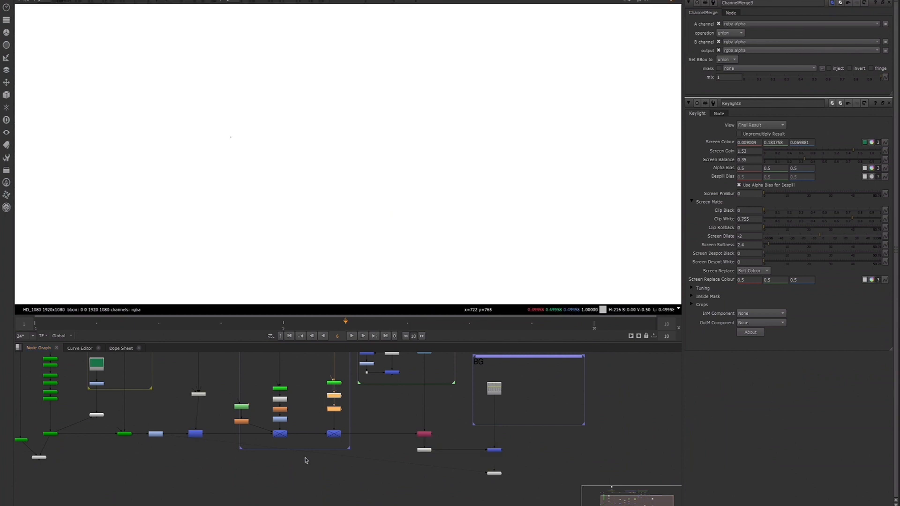
left_click_drag(192, 435, 196, 437)
key("1")
scroll(323, 180, "down", 4)
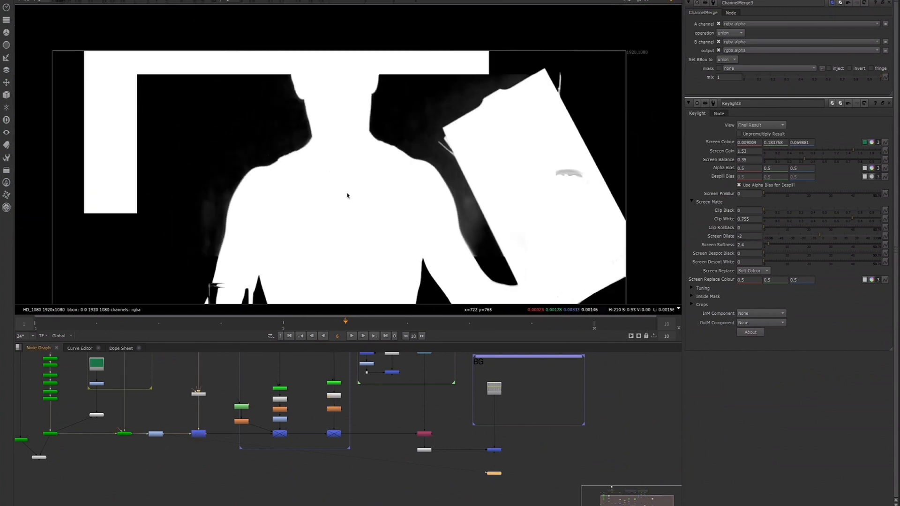
middle_click_drag(357, 214, 360, 179)
scroll(356, 230, "down", 1)
middle_click_drag(356, 230, 364, 210)
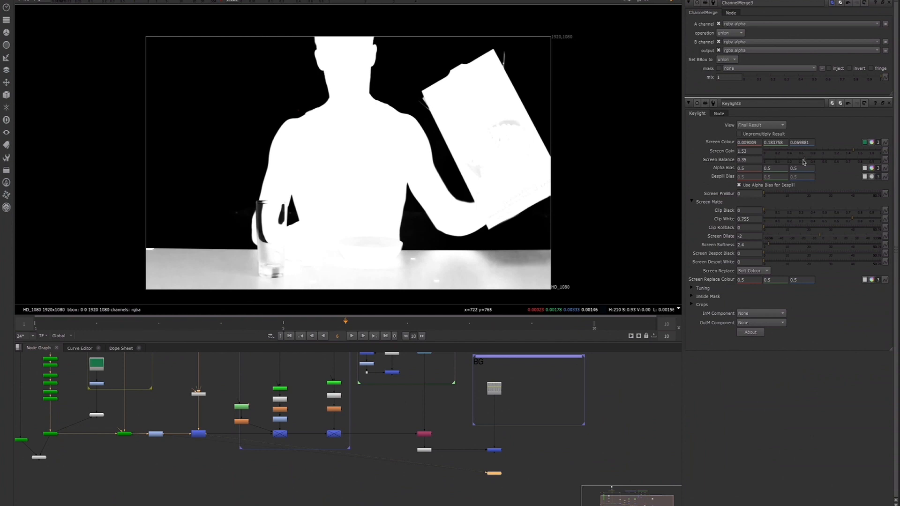
Set Keylight's Screen Gain to 1.32, Screen Balance to 0.465 and Clip White to 0.785, and view the final merge over the checkerboard.
left_click_drag(854, 151, 822, 161)
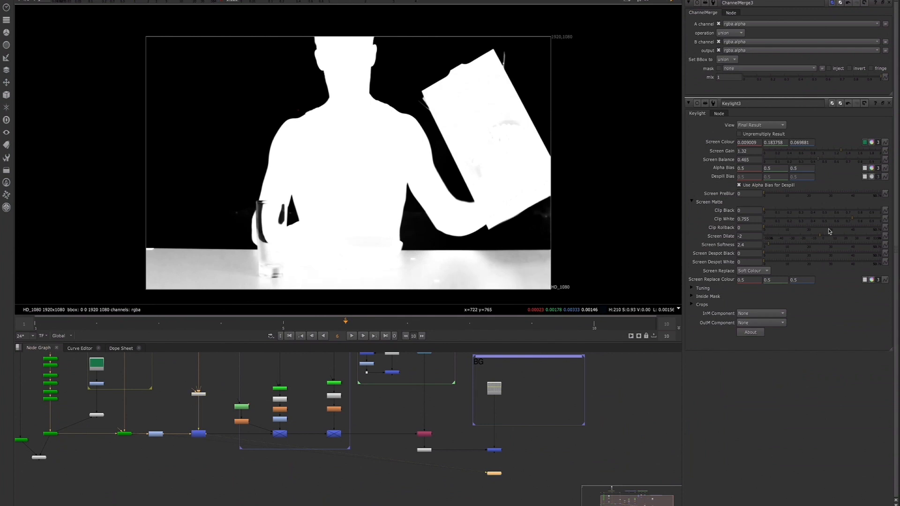
mouse_move(852, 220)
left_mouse_down()
mouse_move(811, 219)
mouse_move(855, 222)
left_mouse_up()
left_click(495, 451)
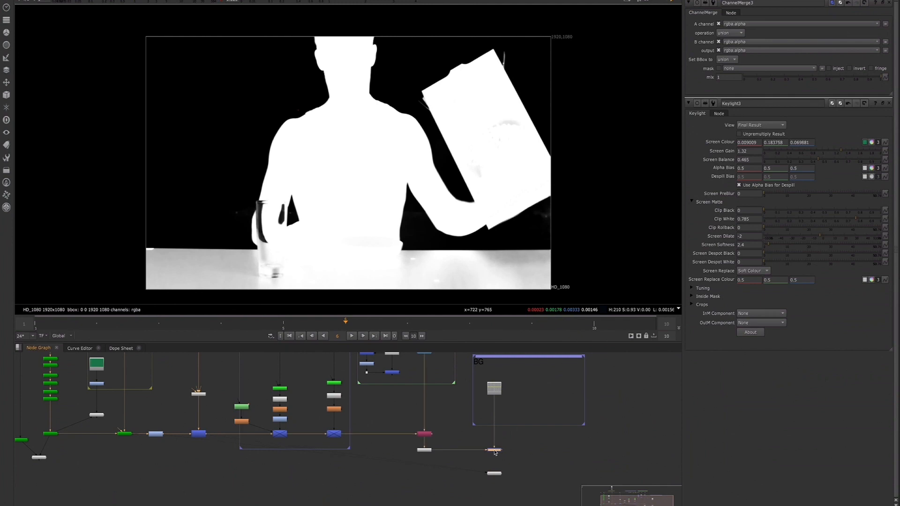
key("1")
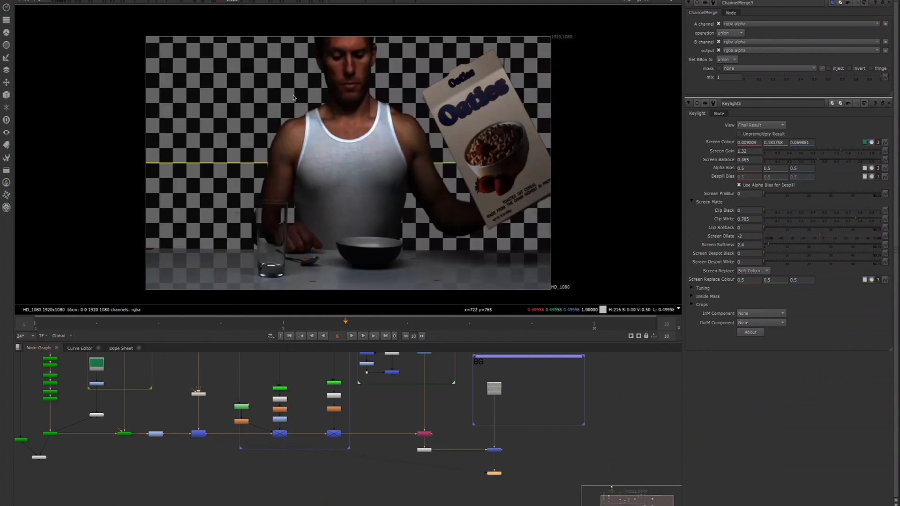
Toggle the new ChannelMerge off and on to compare the composite's edges around the face and the top of the cereal box.
scroll(291, 105, "up", 1)
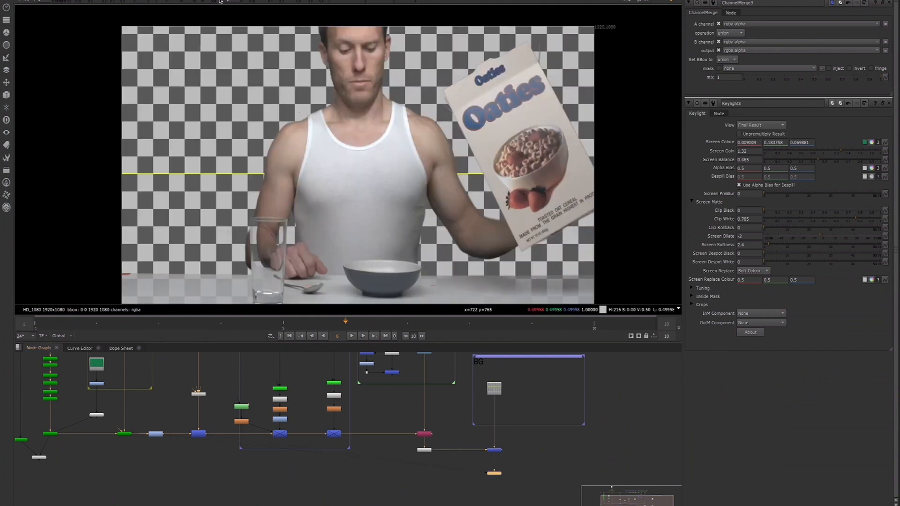
scroll(325, 97, "up", 5)
left_click(201, 435)
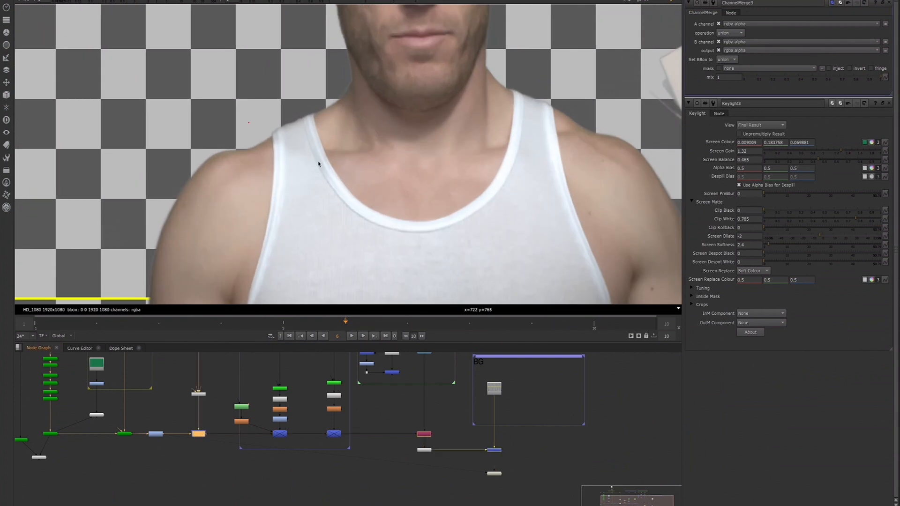
middle_click_drag(340, 33, 329, 118)
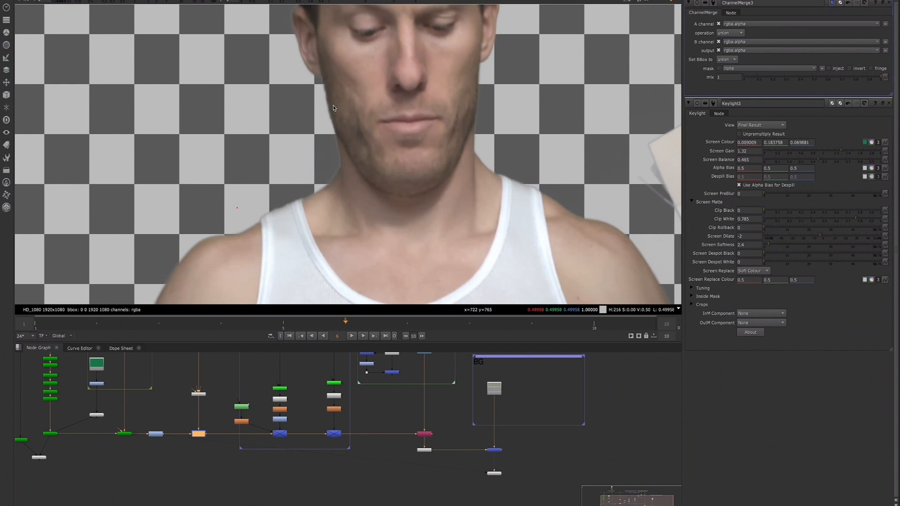
scroll(322, 82, "down", 4)
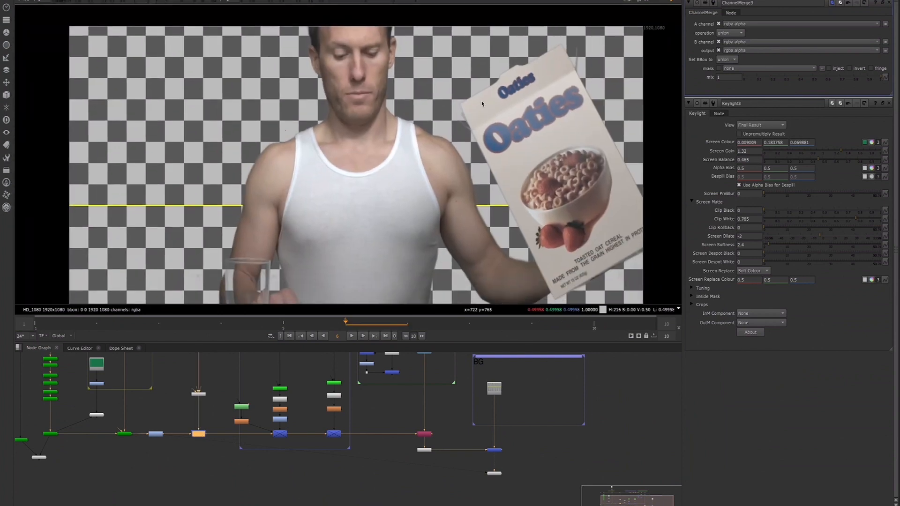
scroll(499, 89, "up", 4)
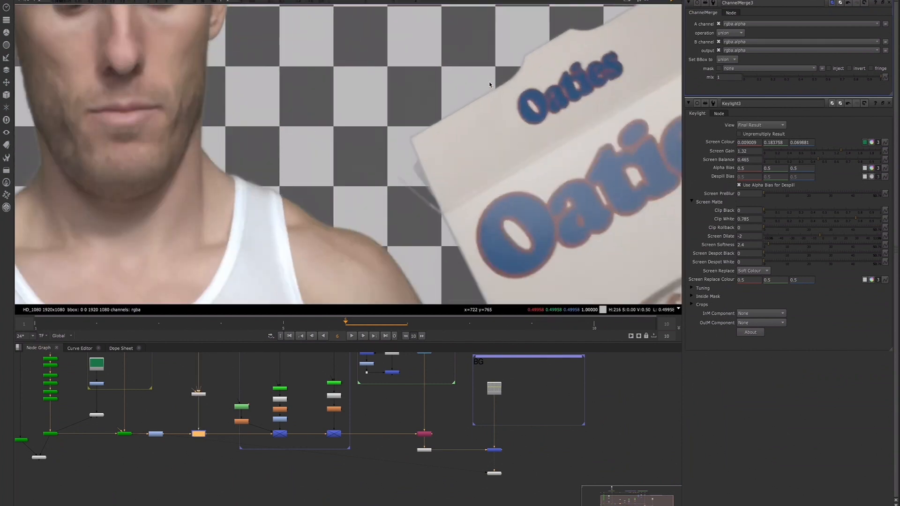
key("d")
key("d")
key("d")
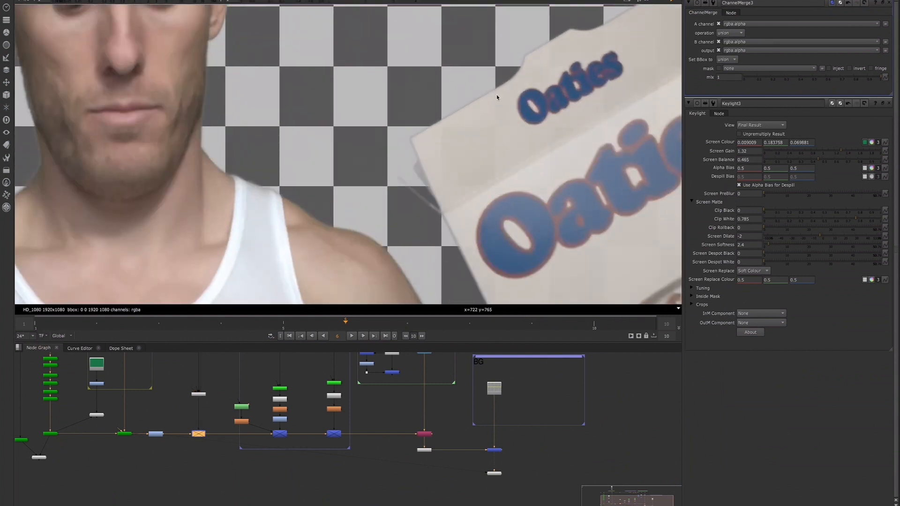
scroll(494, 133, "up", 2)
key("d")
key("d")
key("d")
scroll(503, 136, "down", 5)
middle_click_drag(502, 136, 462, 96)
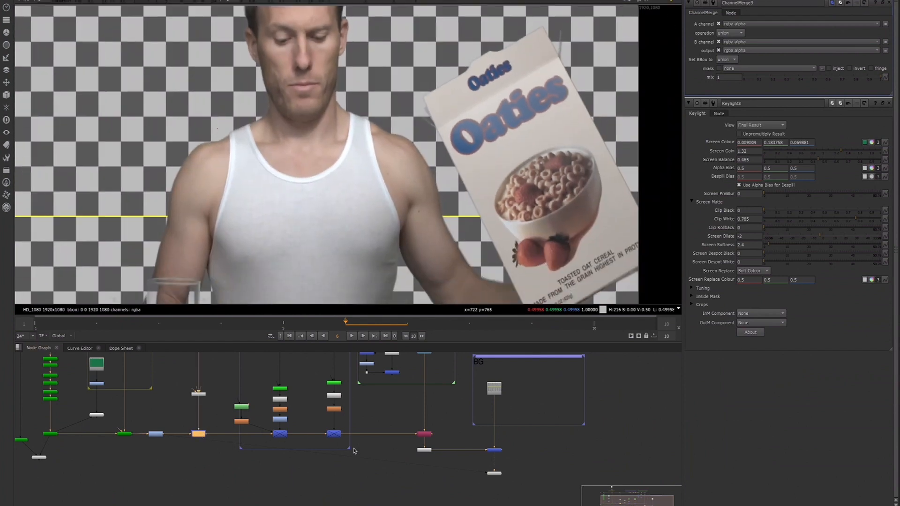
Move the despill and BG groups, together with the final merge nodes, further right in the node graph to make room.
scroll(271, 444, "down", 3)
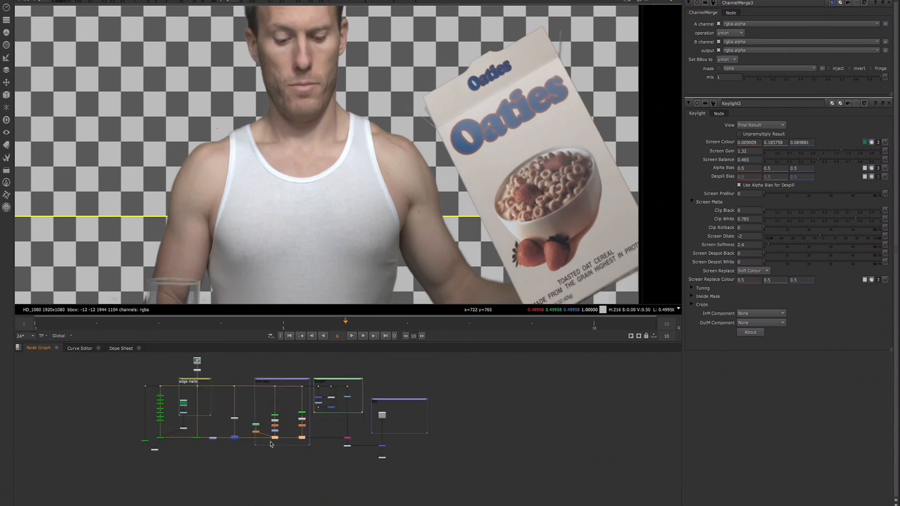
left_click_drag(312, 370, 422, 477)
left_click_drag(313, 369, 461, 483)
left_click_drag(383, 418, 387, 418)
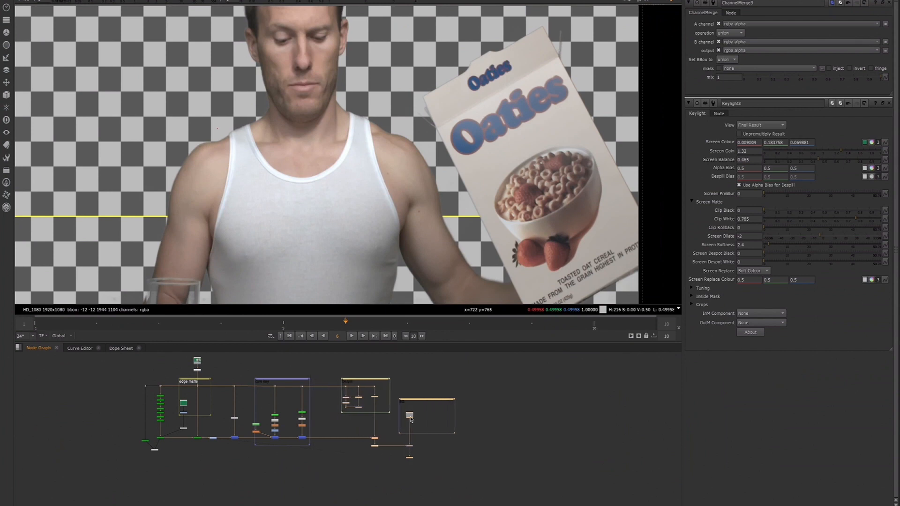
Enlarge the core key backdrop and arrange it so that it also encloses the new Keylight and ChannelMerge nodes.
scroll(308, 440, "up", 2)
left_click_drag(321, 448, 344, 452)
middle_click_drag(191, 393, 184, 400)
left_click_drag(180, 361, 327, 442)
left_click_drag(211, 355, 241, 448)
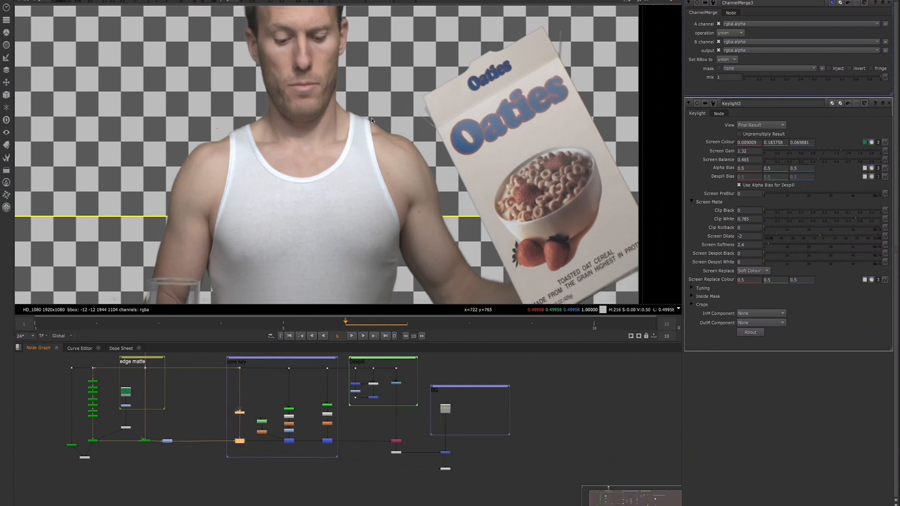
Examine the composite's edges around the man's head, shoulders and arm, the cereal box and the table.
scroll(372, 121, "down", 3)
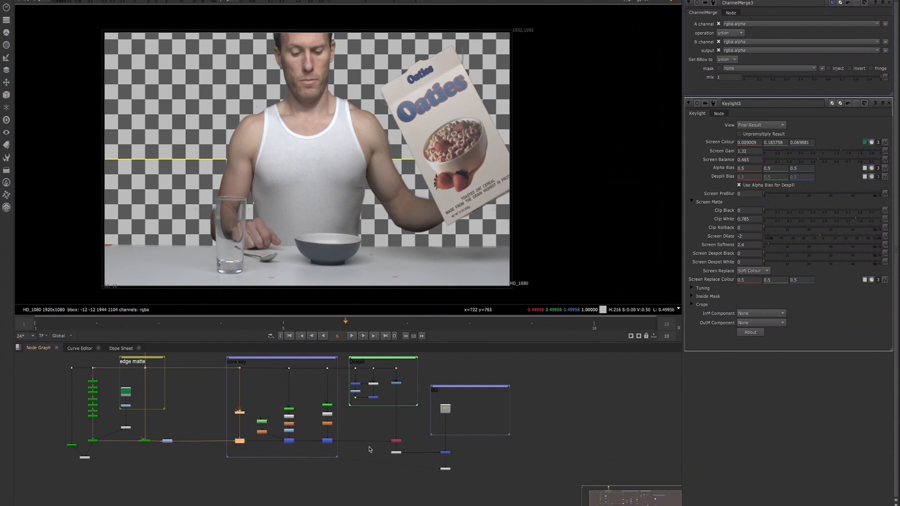
scroll(314, 137, "up", 3)
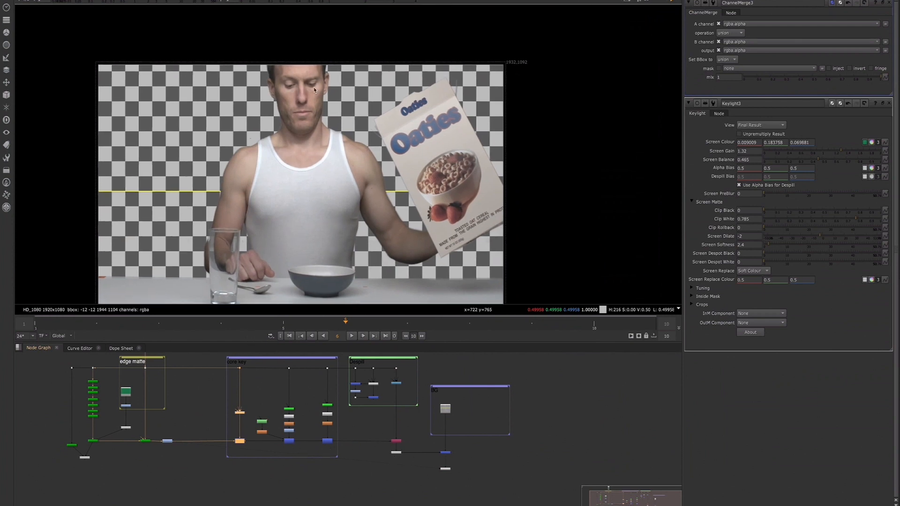
scroll(490, 169, "up", 2)
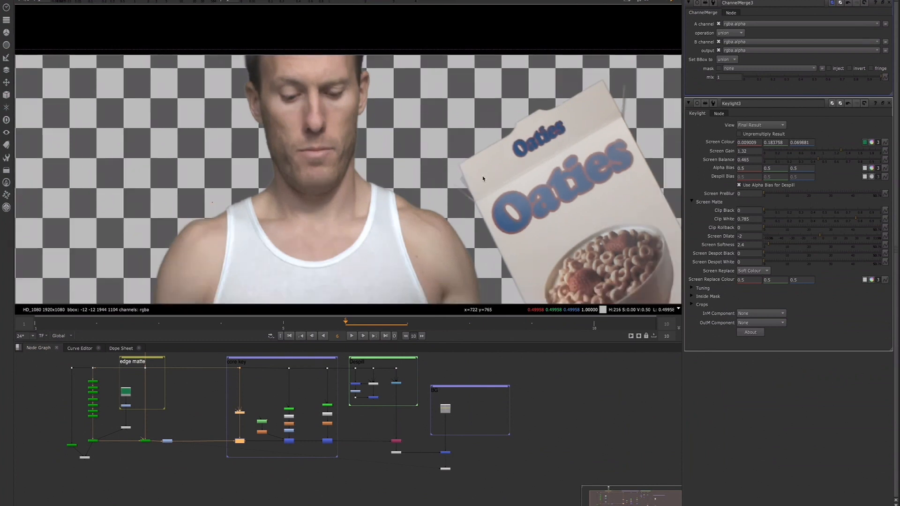
scroll(488, 155, "down", 4)
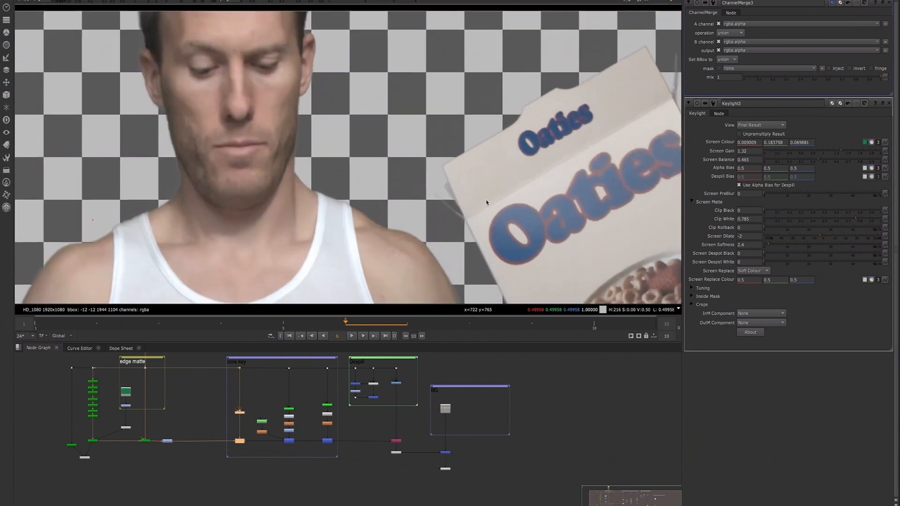
scroll(460, 234, "down", 2)
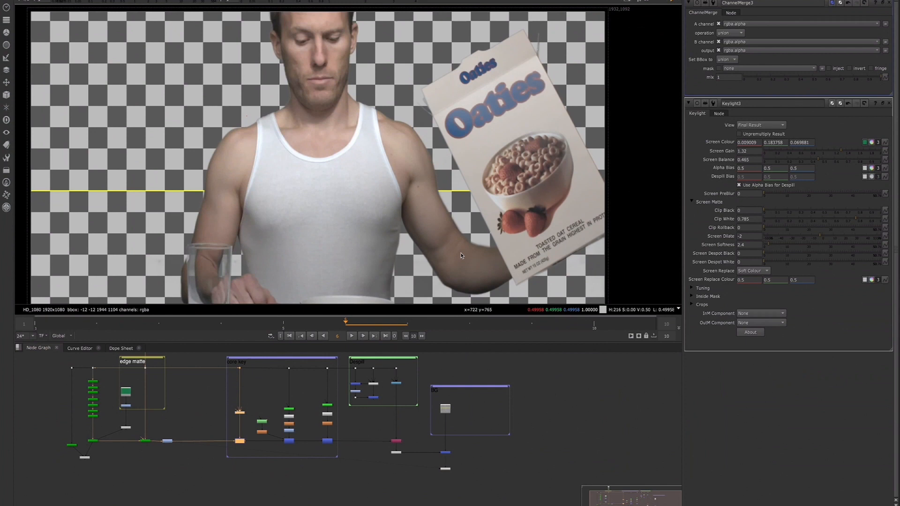
scroll(330, 228, "down", 2)
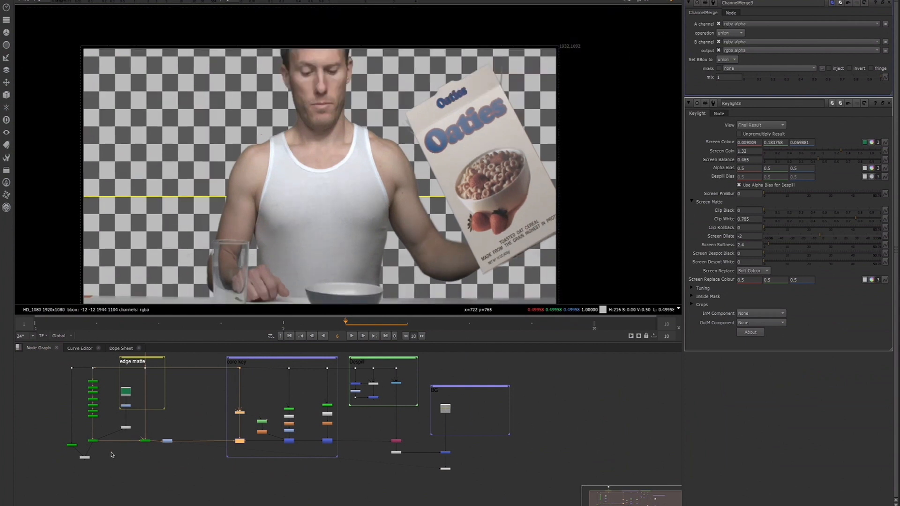
scroll(307, 168, "down", 2)
scroll(353, 177, "up", 1)
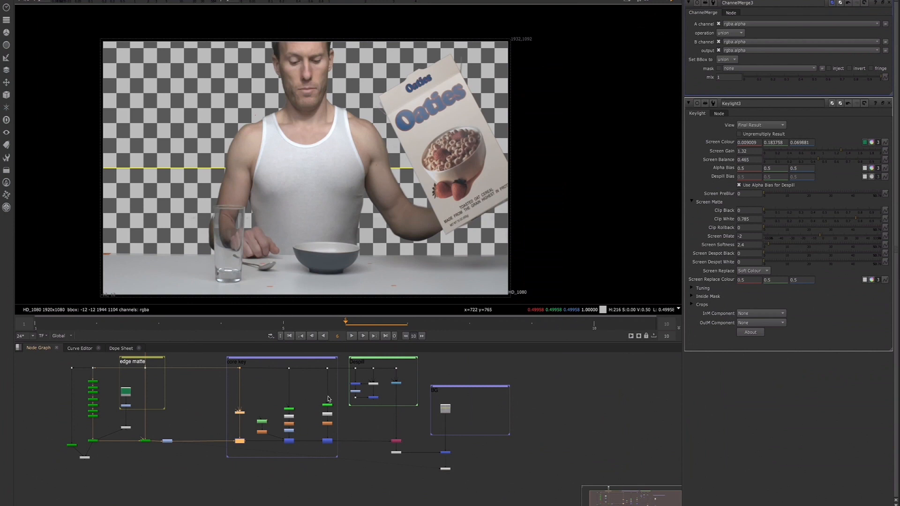
scroll(466, 257, "up", 3)
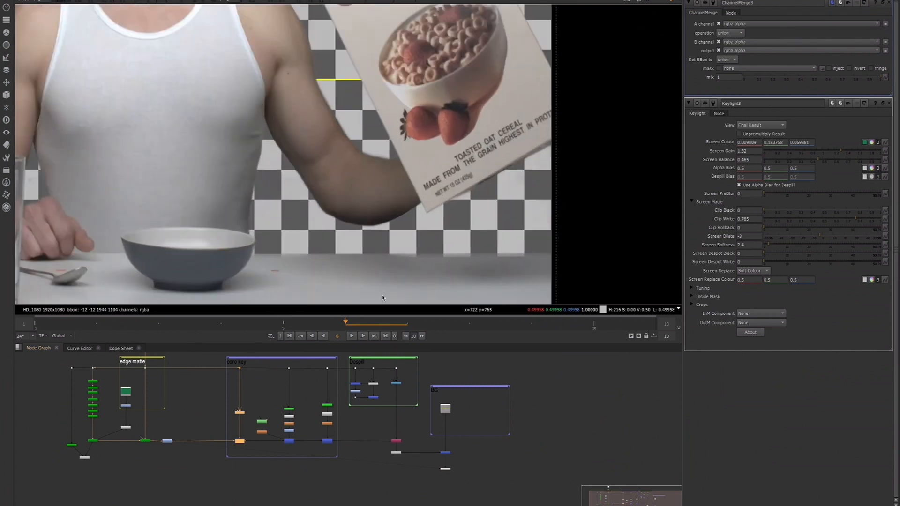
View the new Keylight's output over the full frame, followed by the keyer at the top of the middle core key branch.
left_click(240, 412)
key("1")
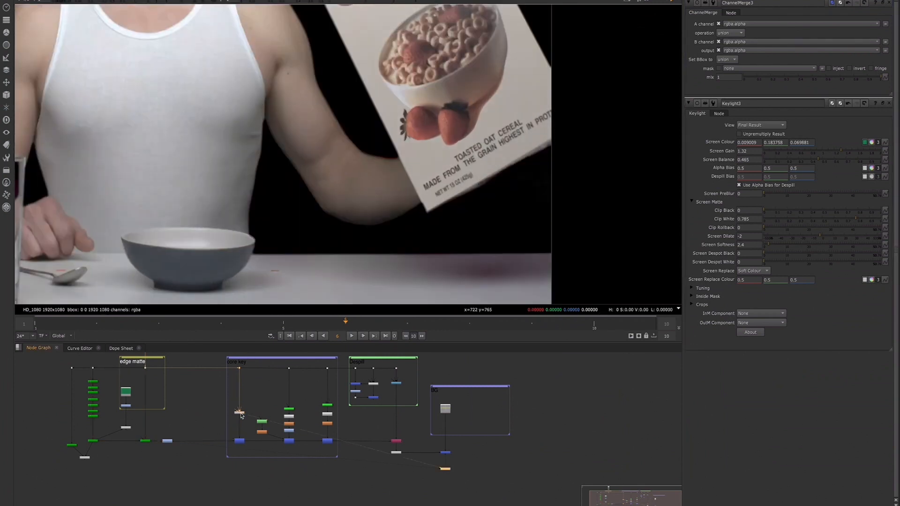
key("f")
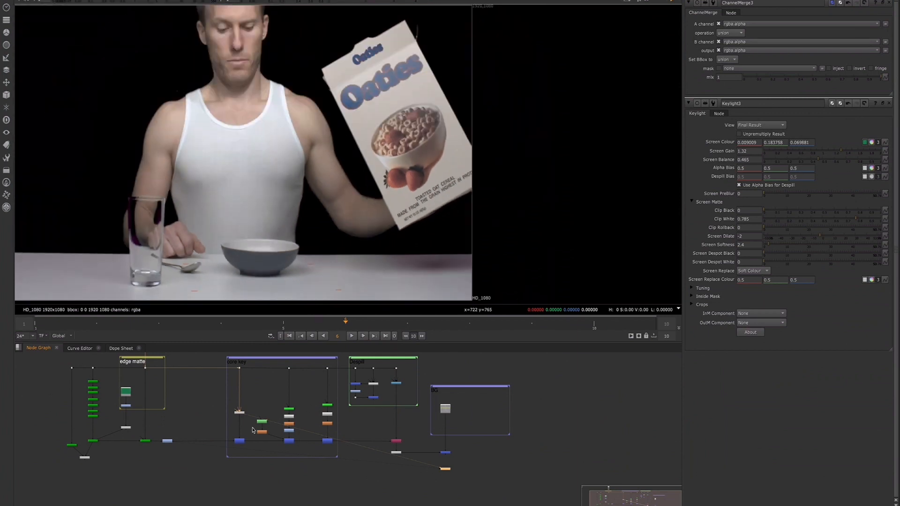
scroll(252, 430, "up", 2)
left_click(295, 406)
key("1")
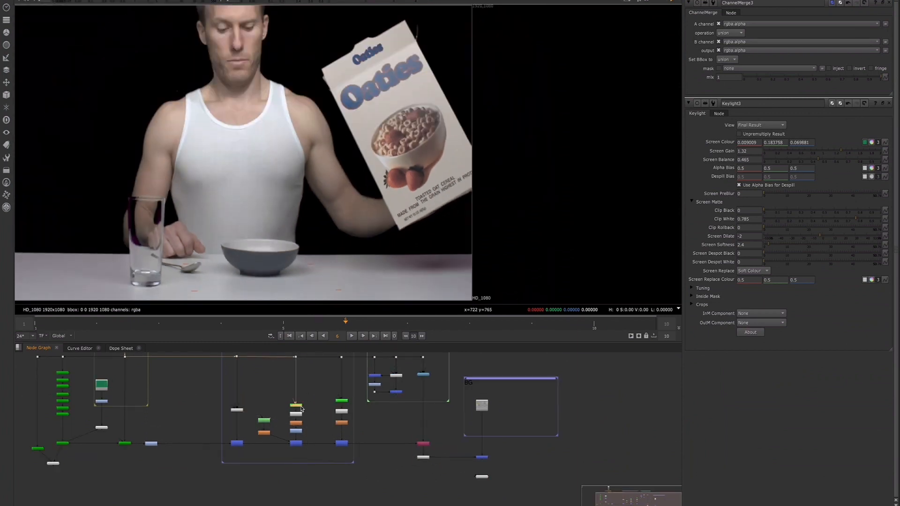
left_click(198, 420)
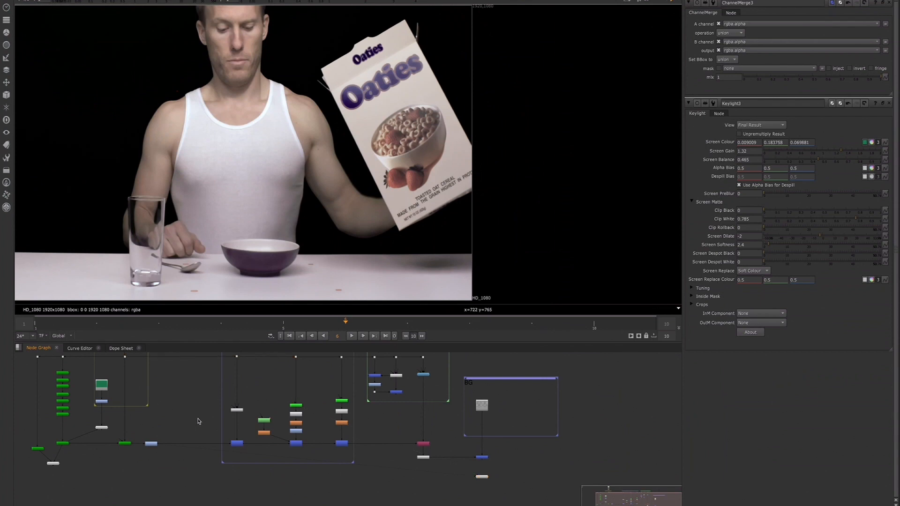
Move the Keylight and its ChannelMerge left, out of the core key backdrop.
middle_click_drag(215, 368, 234, 375)
left_click_drag(230, 358, 227, 453)
scroll(274, 366, "up", 1)
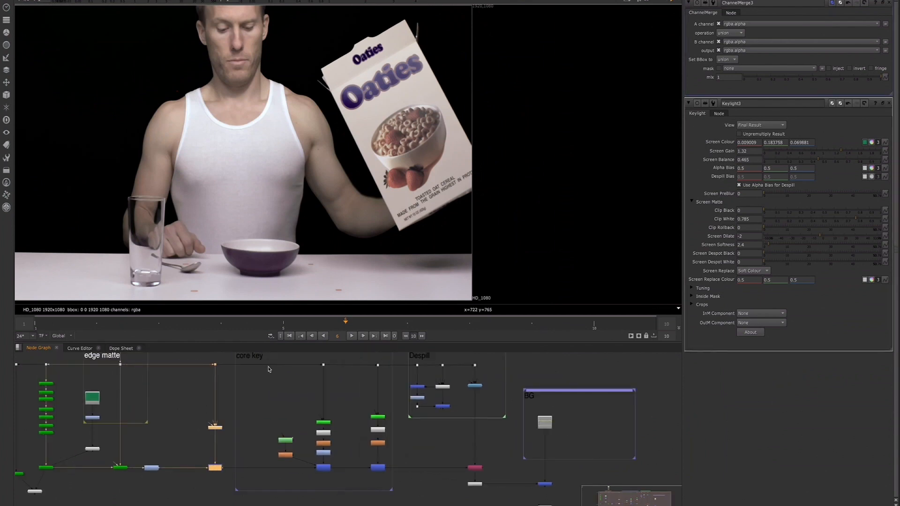
Insert a Dot on the plate's pipe inside the core key backdrop and add a Primatte node below it.
left_click(268, 368)
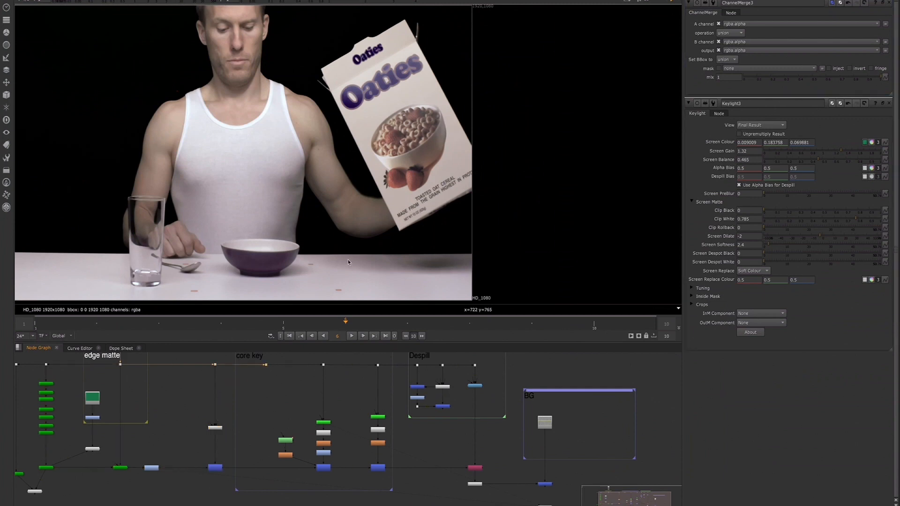
key("Tab")
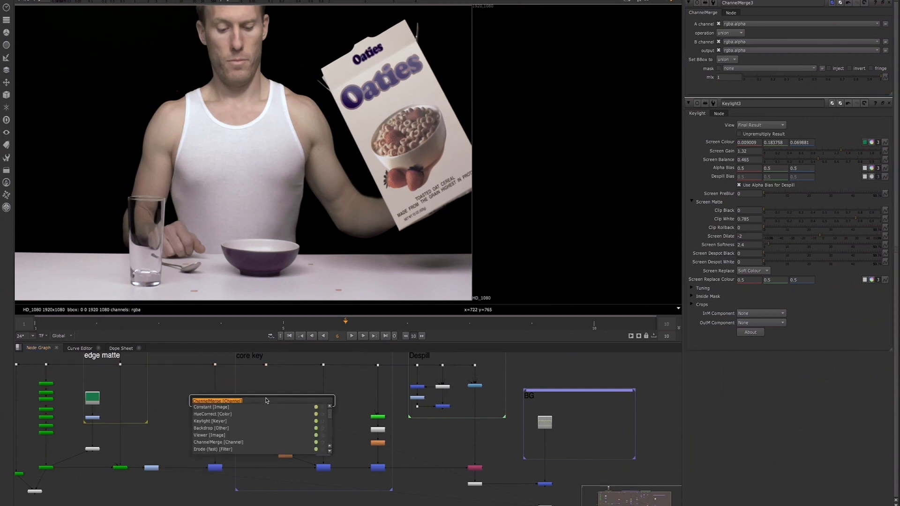
type("prim")
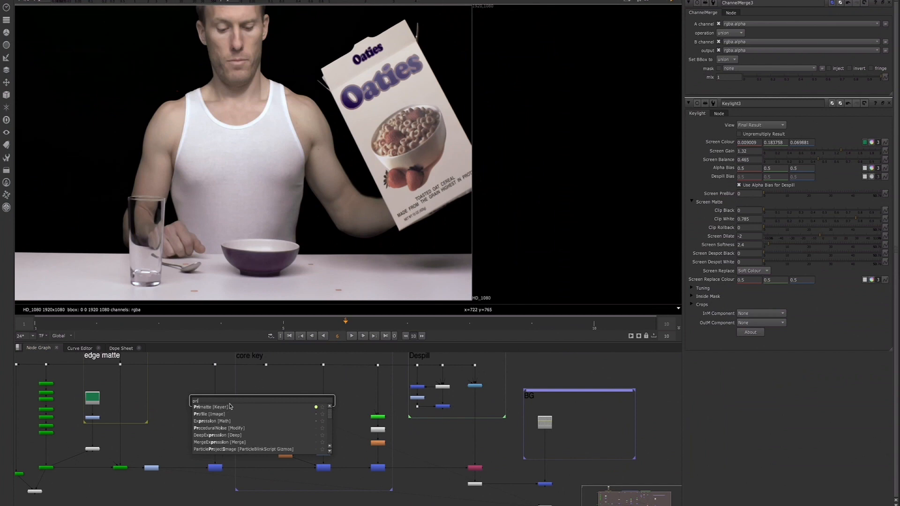
left_click(214, 408)
scroll(260, 395, "up", 3)
left_click_drag(260, 395, 266, 414)
View the Primatte, sample the green screen just above the table with Smart Select BG Color, and display the alpha.
key("1")
scroll(349, 216, "down", 3)
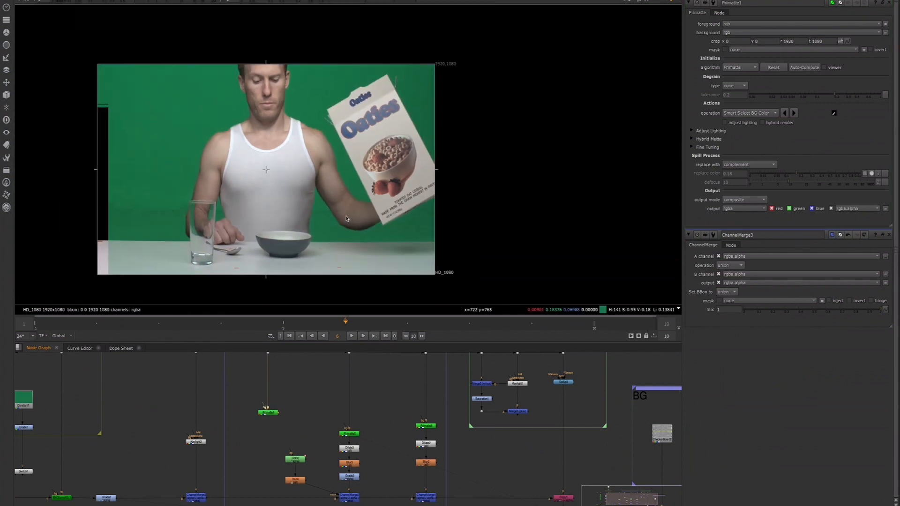
scroll(320, 210, "up", 5)
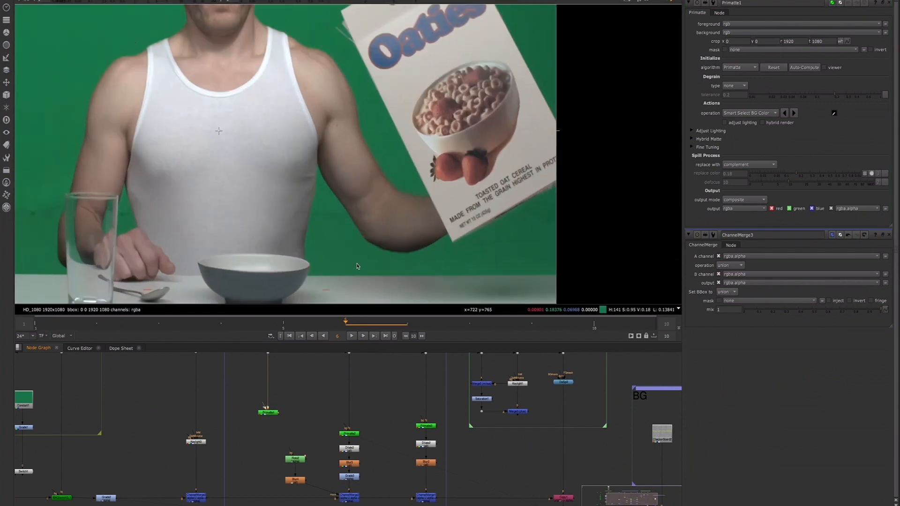
scroll(353, 280, "up", 3)
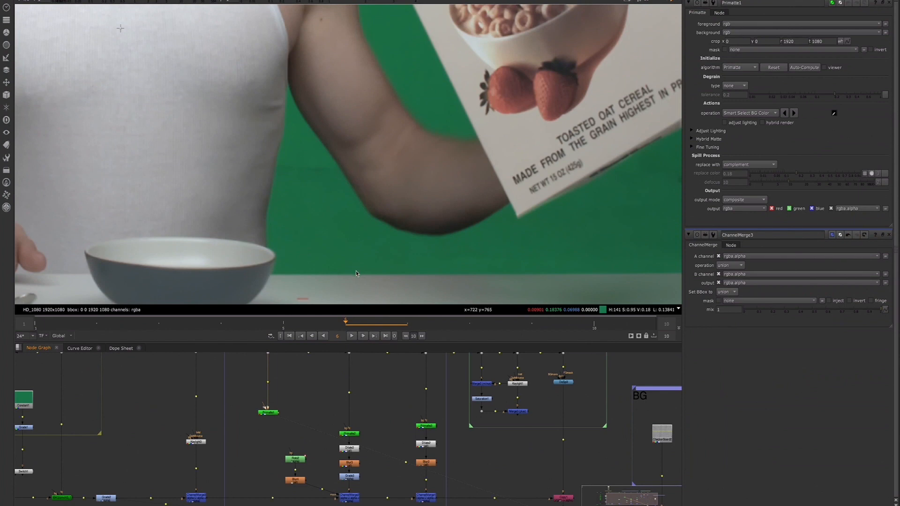
left_click(355, 272, "ctrl+shift")
key("a")
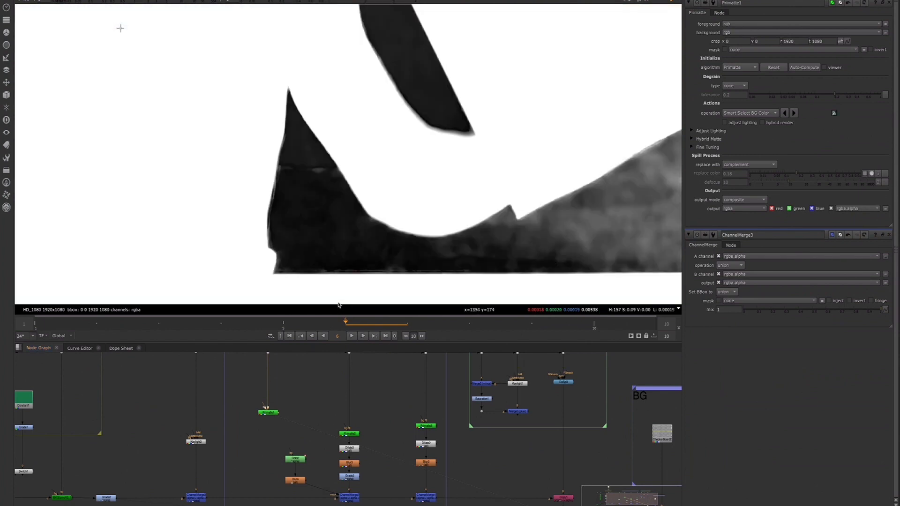
Switch Primatte's operation to Clean BG Noise and sample the noisy backing area below the cereal box.
scroll(340, 306, "down", 3)
middle_click_drag(360, 291, 424, 227)
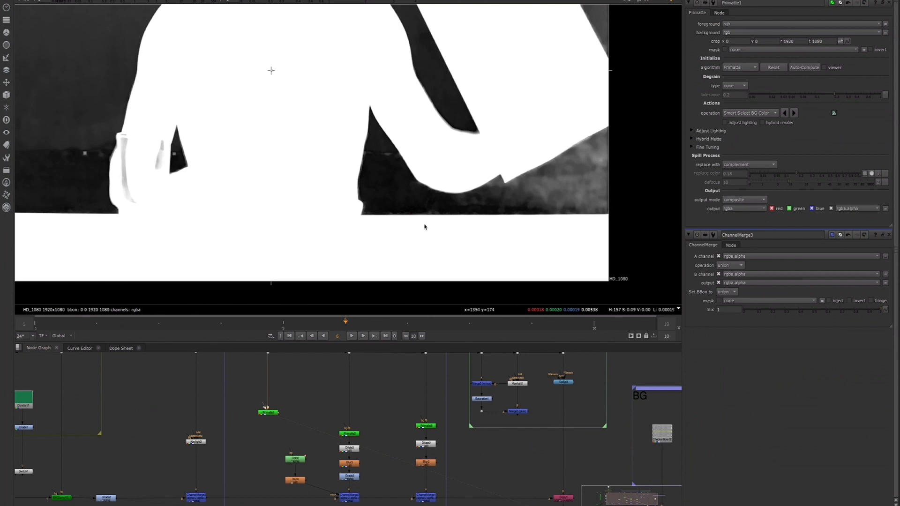
left_click(793, 113)
left_click_drag(471, 206, 593, 200, "ctrl+shift")
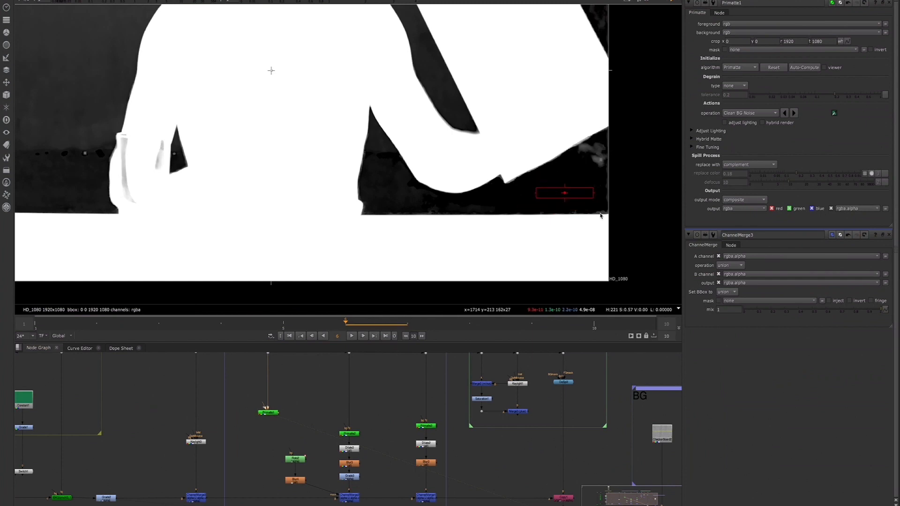
Clean the remaining backing noise on the glass side of the man with more Clean BG Noise samples, and clear the sample box.
middle_click_drag(29, 160, 191, 164)
left_click_drag(201, 174, 253, 206, "ctrl+shift")
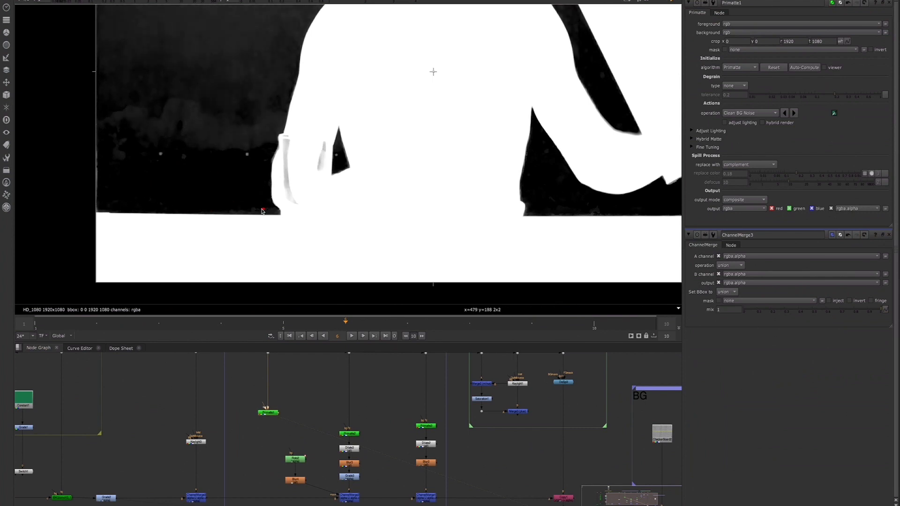
left_click_drag(250, 157, 187, 101, "ctrl+shift")
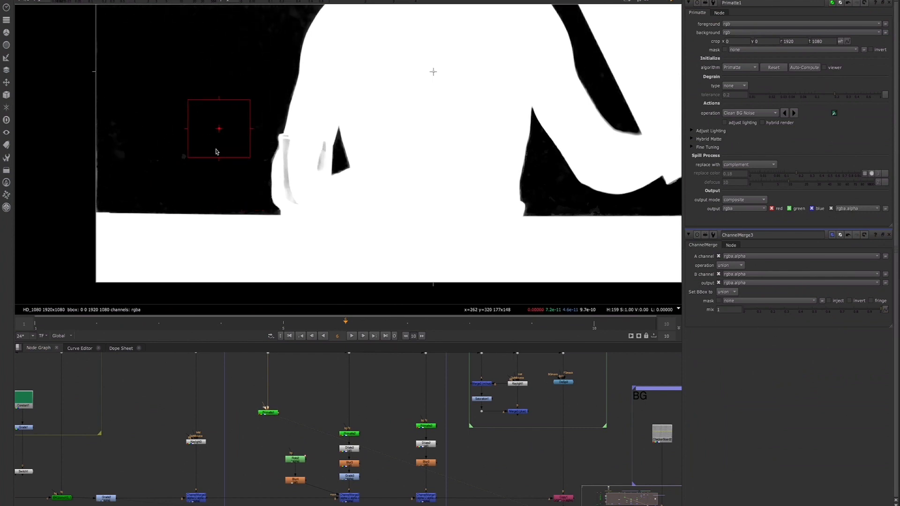
scroll(618, 164, "down", 2)
scroll(590, 173, "down", 1)
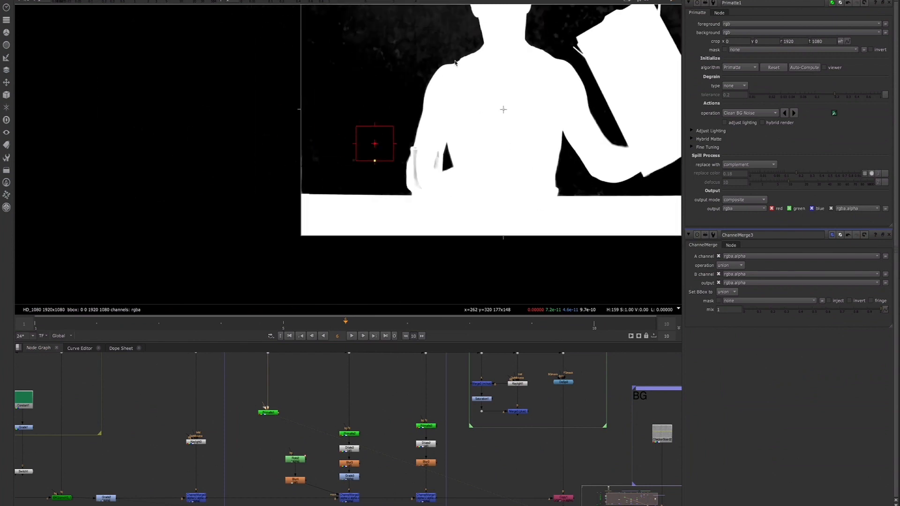
middle_click_drag(497, 107, 369, 121)
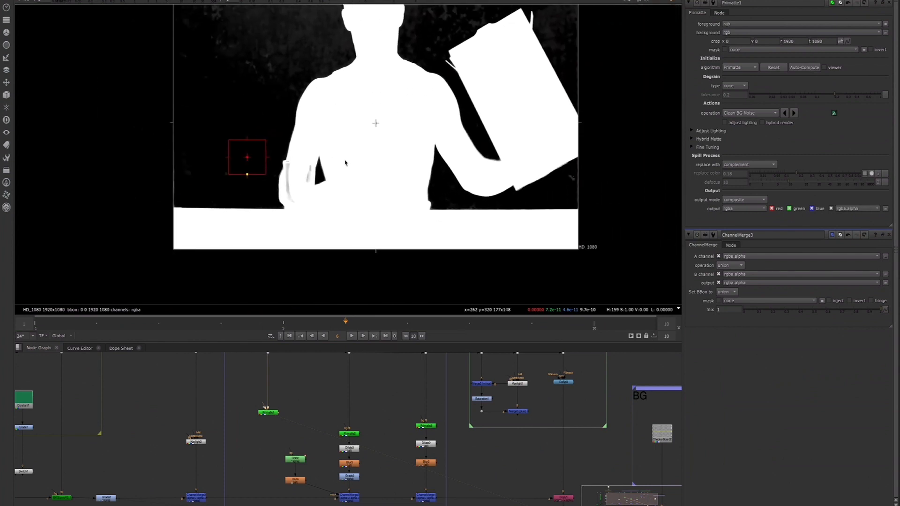
right_click(393, 187, "ctrl")
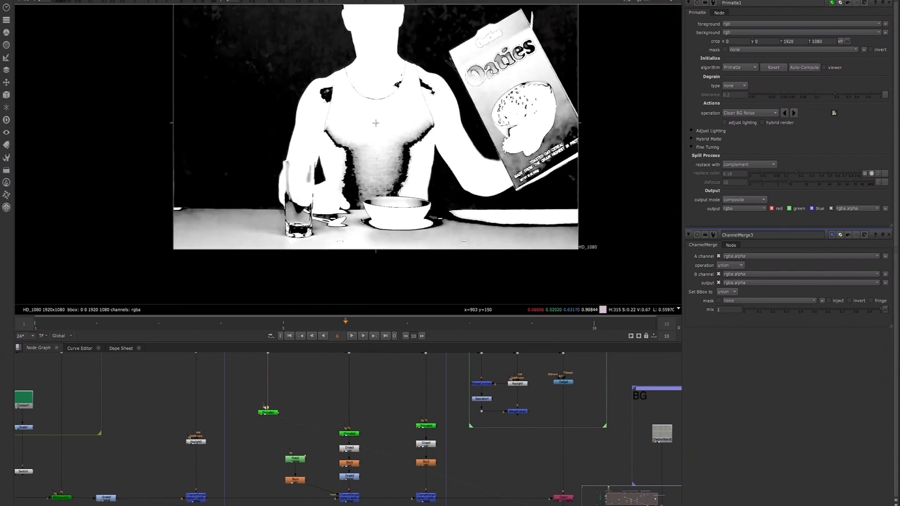
left_click(278, 174, "ctrl")
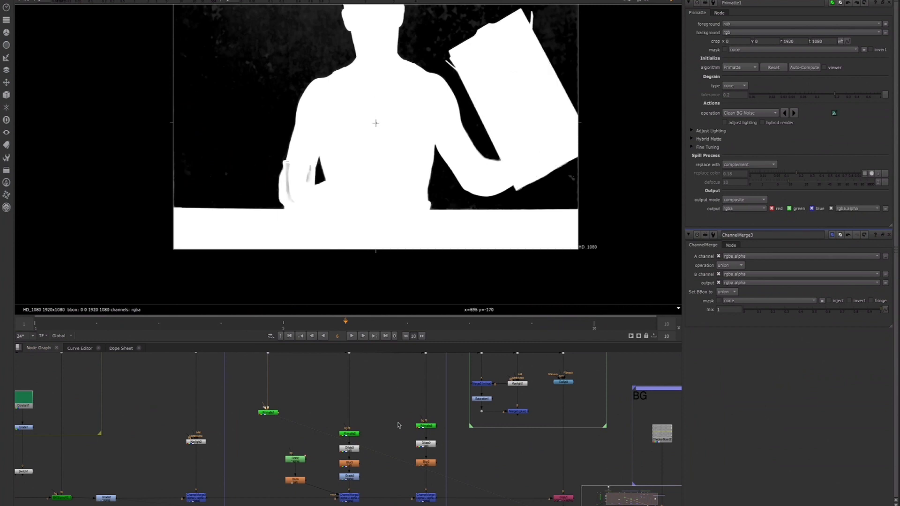
Insert a ChannelMerge below the Primatte on the main matte pipe, feed the Primatte into it, and align the Dot above.
middle_click_drag(266, 436, 308, 417)
left_click_drag(310, 395, 309, 438)
left_click(298, 458)
key("Tab")
type("cha")
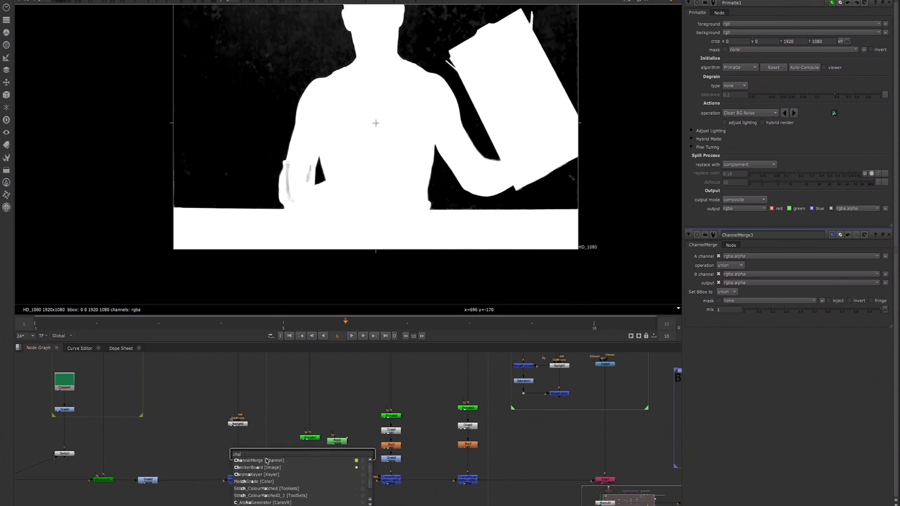
left_click(253, 460)
mouse_move(300, 461)
left_mouse_down()
mouse_move(309, 480)
mouse_move(310, 441)
mouse_move(300, 445)
left_mouse_up()
left_click(301, 463)
left_click_drag(304, 480, 300, 481)
scroll(312, 439, "down", 2)
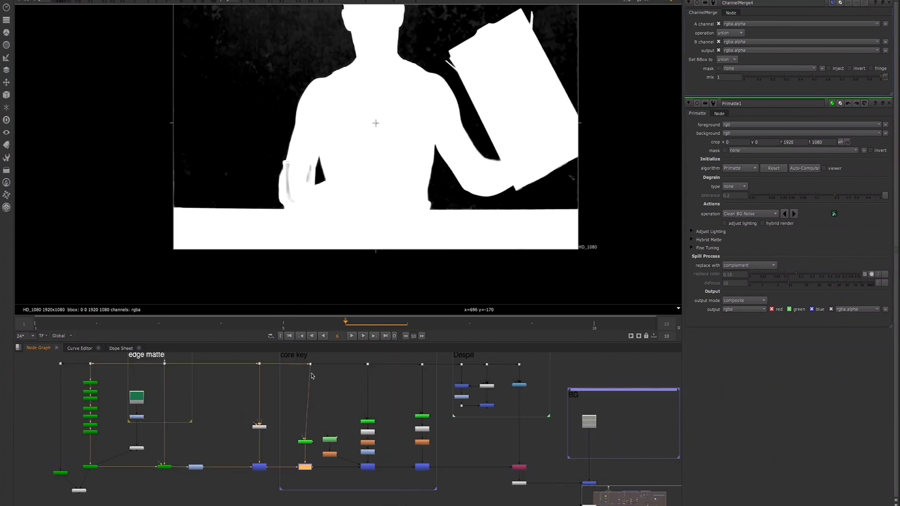
left_click_drag(310, 364, 305, 364)
View the final composite over the checkerboard and inspect the table edge below the cereal box.
scroll(361, 425, "down", 3)
scroll(497, 464, "up", 2)
left_click(497, 459)
key("1")
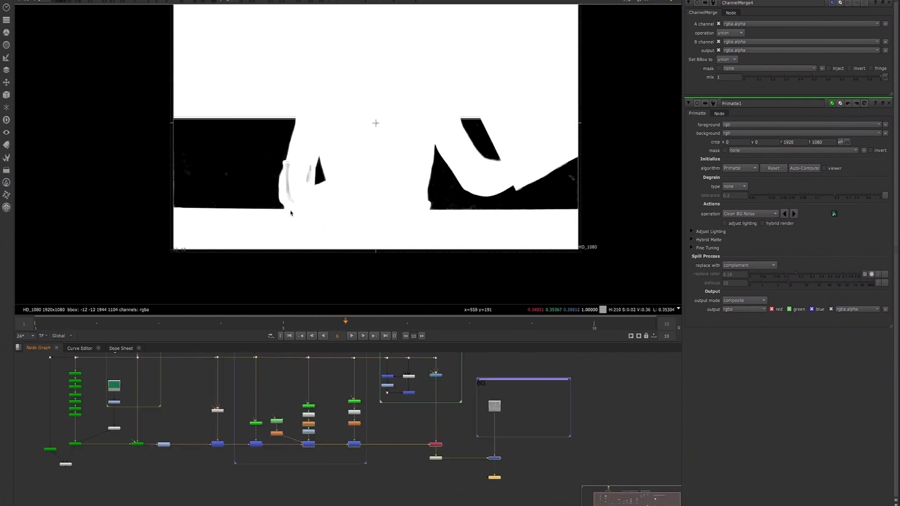
scroll(300, 213, "up", 8)
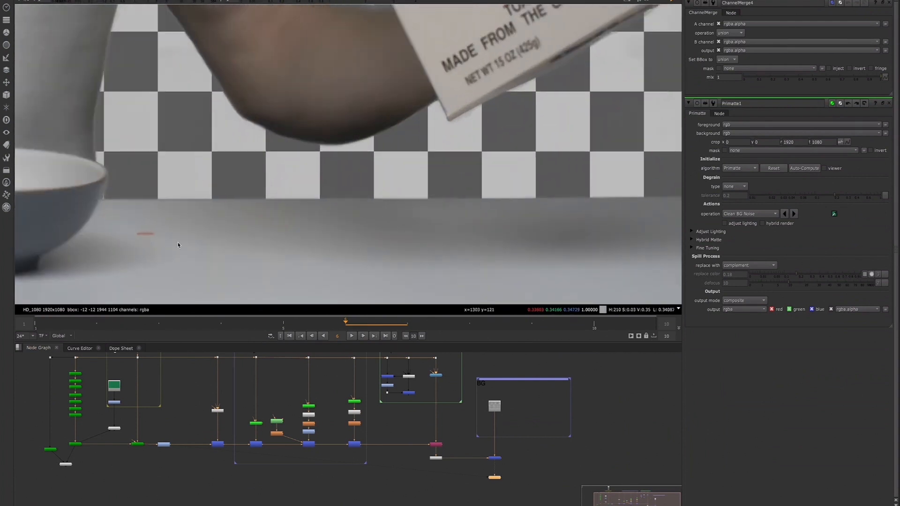
Insert an Erode (fast) node between the Primatte and its ChannelMerge, with size -2.8.
left_click(256, 426)
key("Tab")
type("erode")
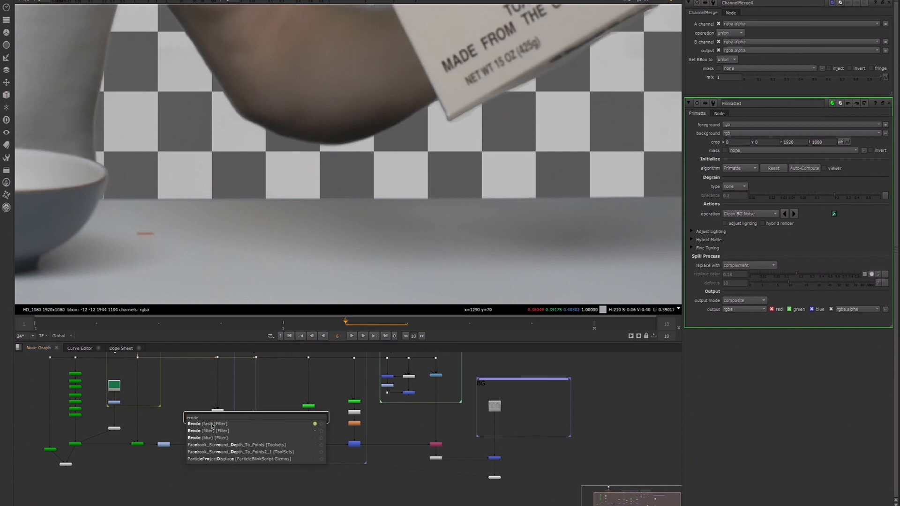
left_click(212, 424)
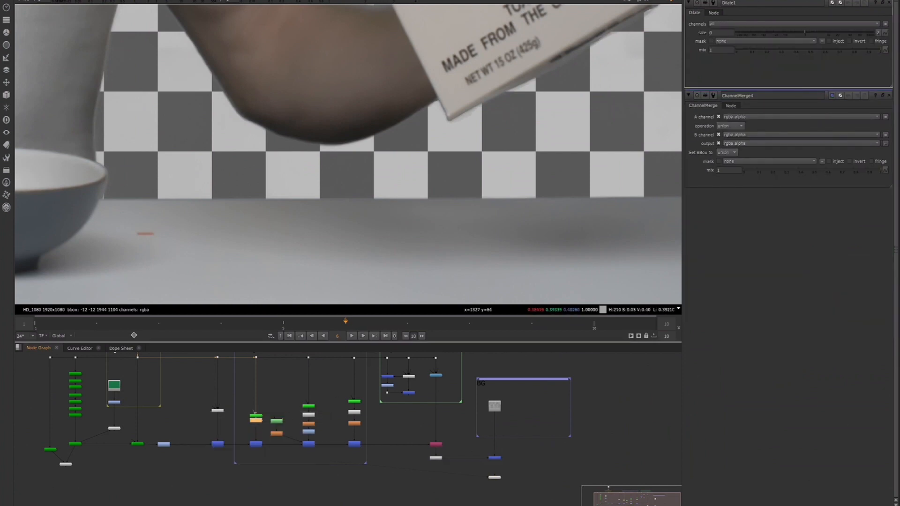
left_click_drag(258, 424, 258, 428)
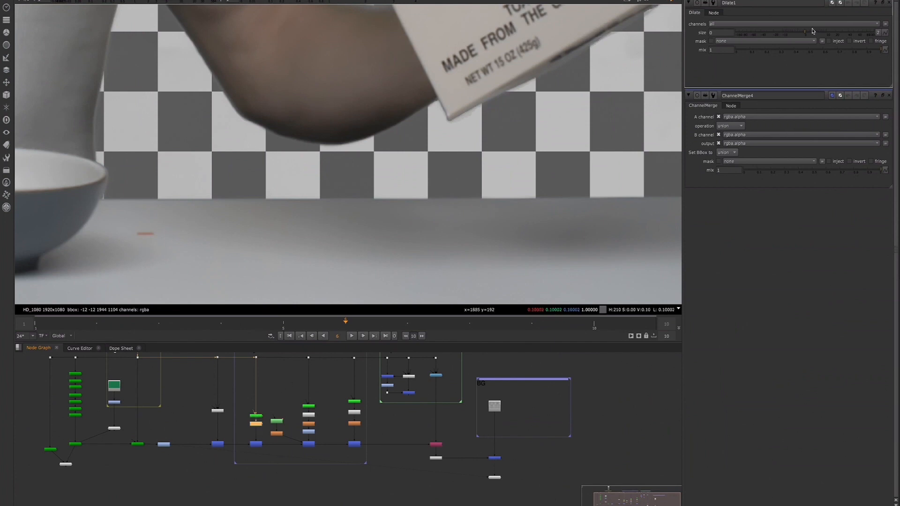
left_click_drag(805, 34, 793, 31)
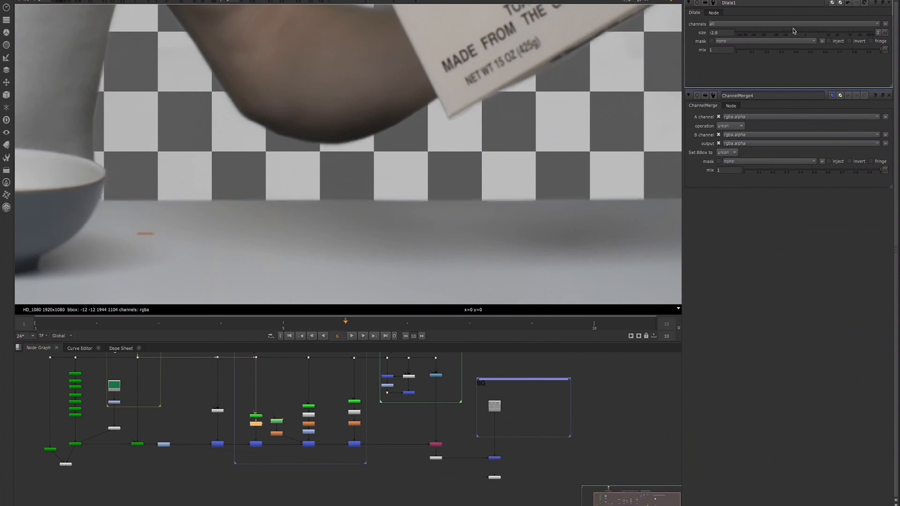
left_click_drag(793, 31, 792, 31)
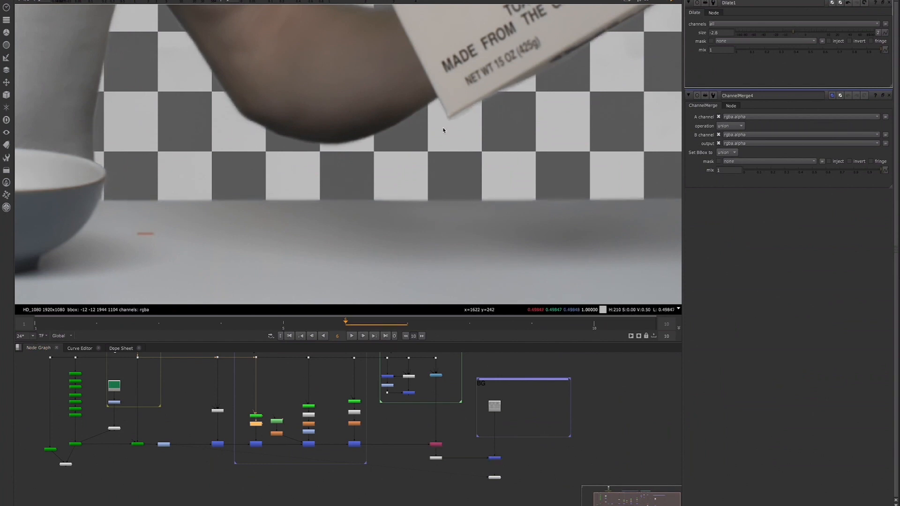
scroll(308, 195, "down", 3)
scroll(307, 195, "down", 1)
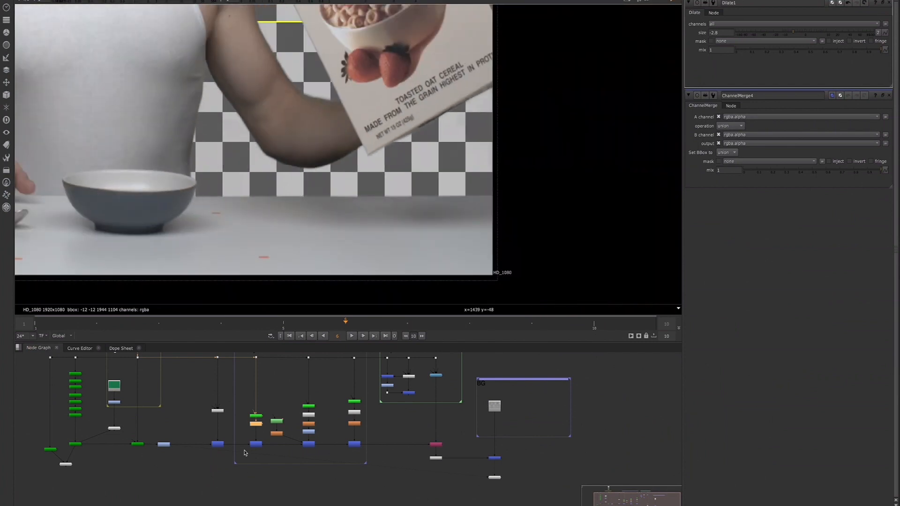
Add a Roto node and connect it to the mask input of the Primatte's ChannelMerge.
scroll(239, 431, "up", 3)
key("o")
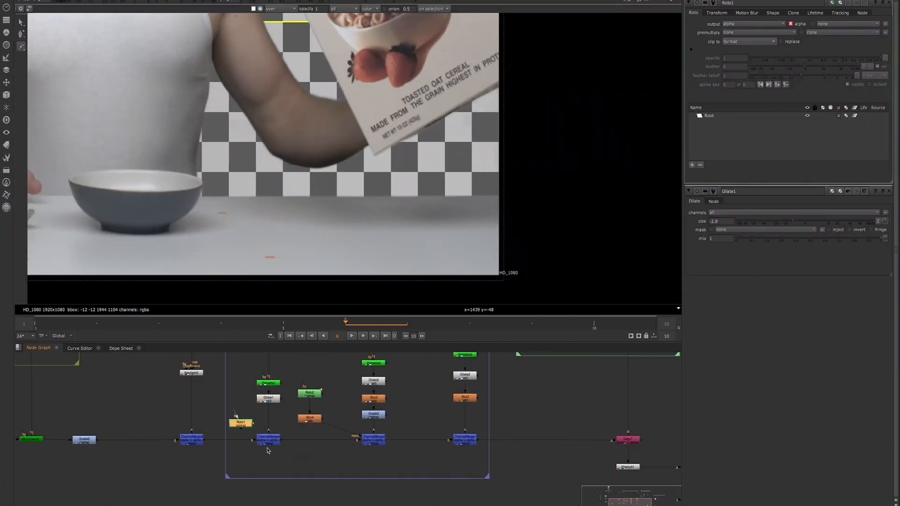
mouse_move(271, 441)
left_mouse_down()
mouse_move(276, 455)
mouse_move(243, 422)
mouse_move(266, 448)
mouse_move(267, 441)
left_mouse_up()
Draw a rectangle roto shape around the tabletop, from just above its back edge to below the frame and past both sides.
scroll(255, 150, "down", 4)
middle_click_drag(260, 159, 388, 198)
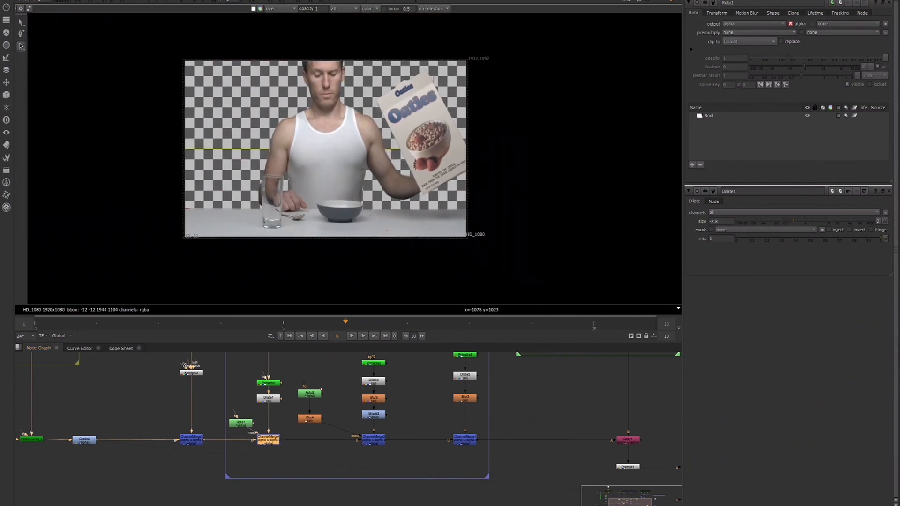
left_click(21, 45)
left_click(56, 76)
left_click_drag(177, 206, 487, 253)
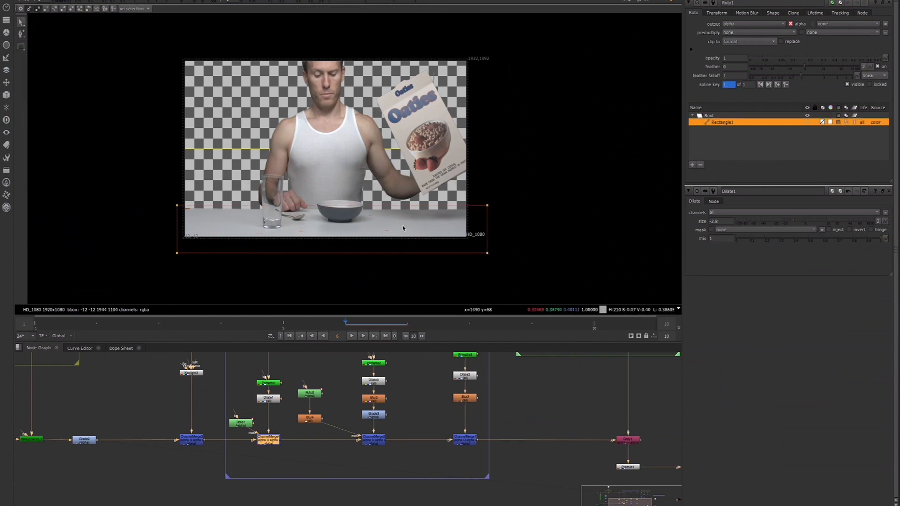
Compare the bowl's rim and adjacent table edge with the Primatte's ChannelMerge disabled and enabled.
scroll(433, 220, "up", 3)
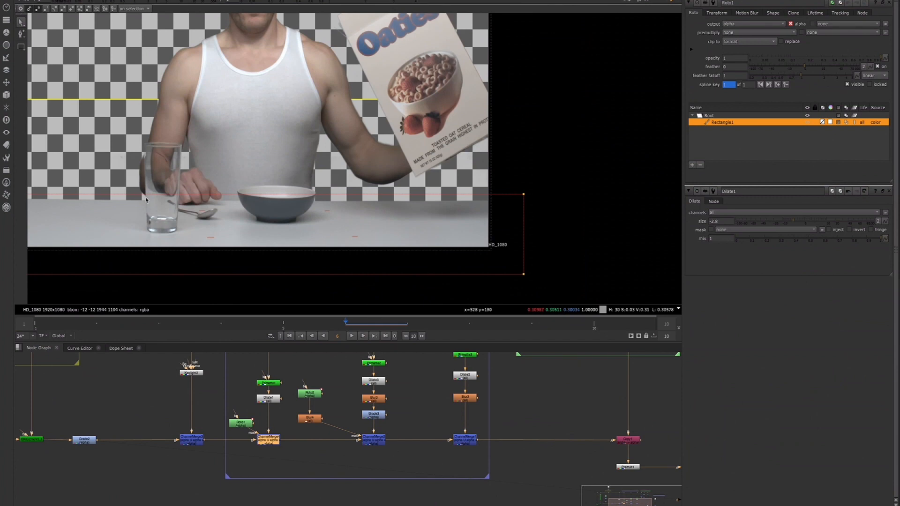
scroll(305, 199, "up", 2)
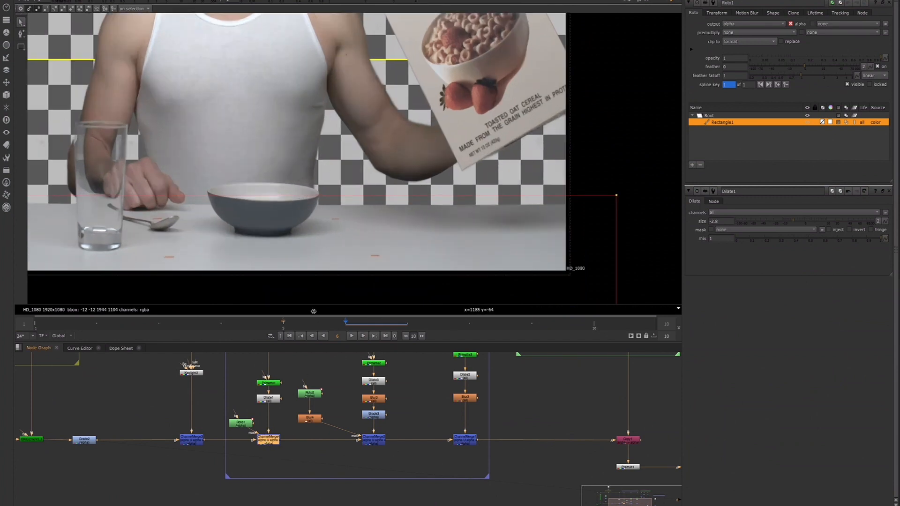
scroll(307, 263, "up", 2)
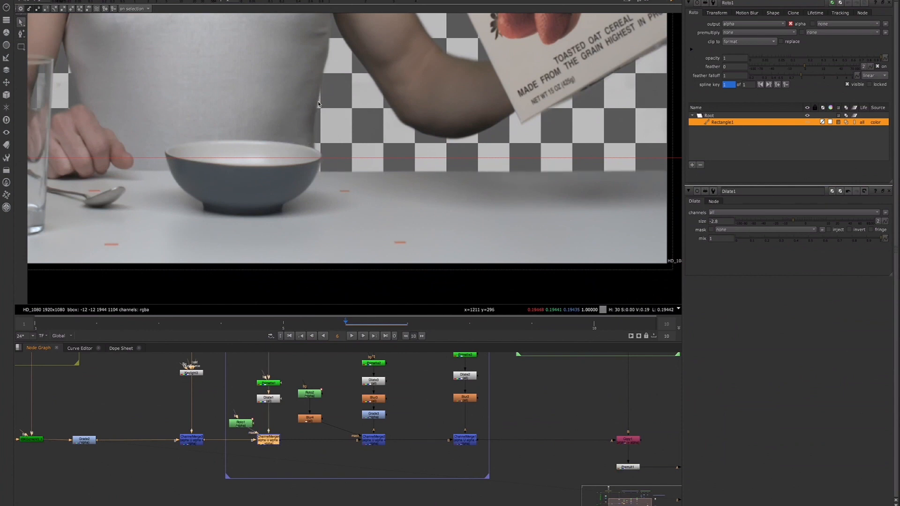
scroll(324, 173, "up", 3)
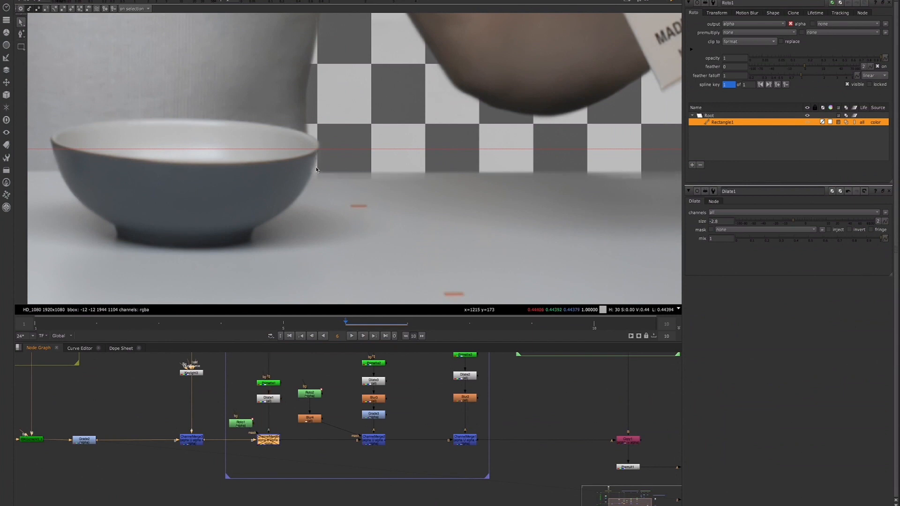
scroll(315, 169, "up", 2)
key("d")
key("d")
key("d")
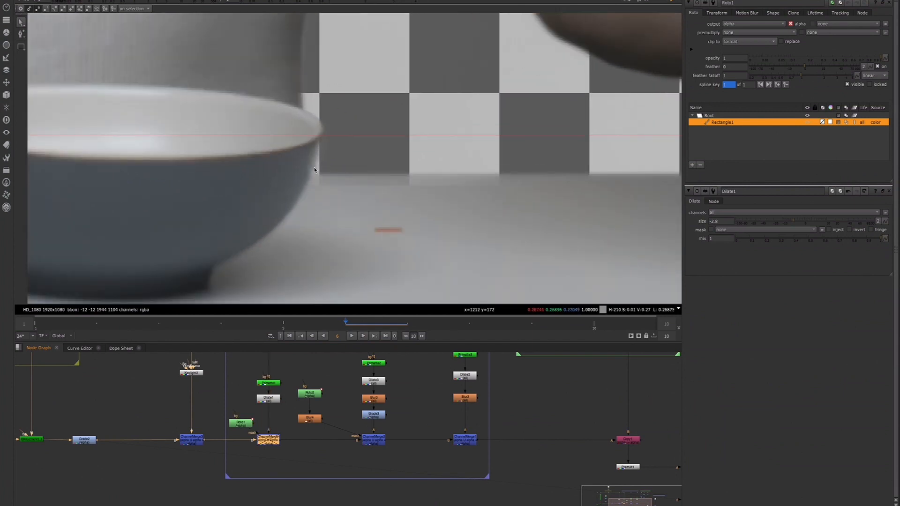
key("d")
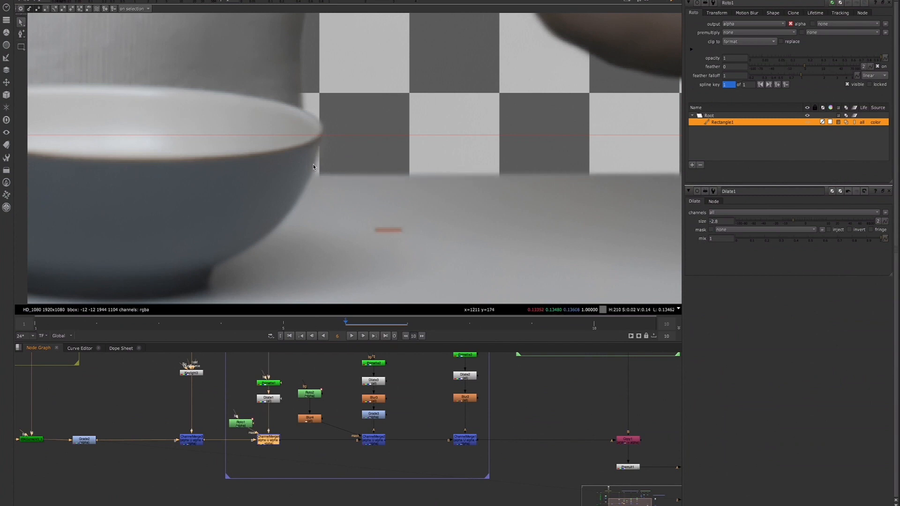
Compare the table's back edge beneath the raised arm with the Primatte's ChannelMerge disabled and enabled.
scroll(315, 168, "down", 7)
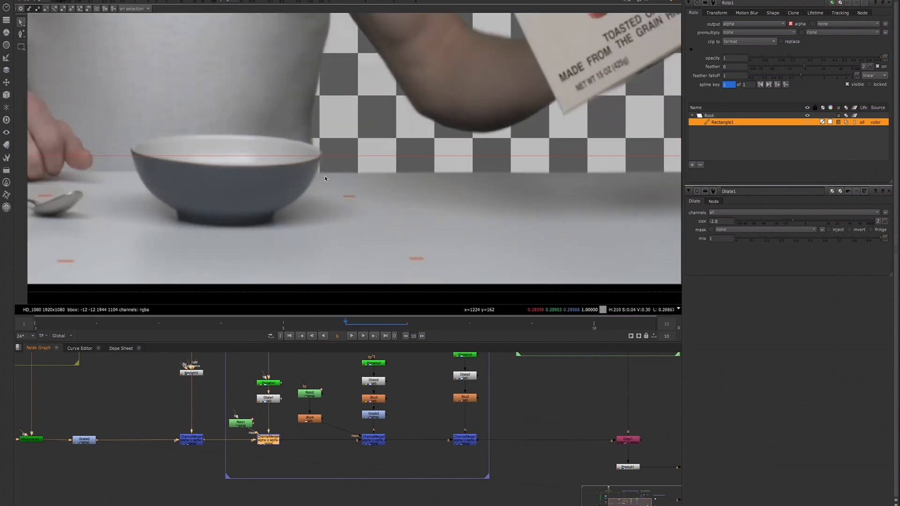
scroll(476, 187, "up", 2)
key("d")
key("d")
key("d")
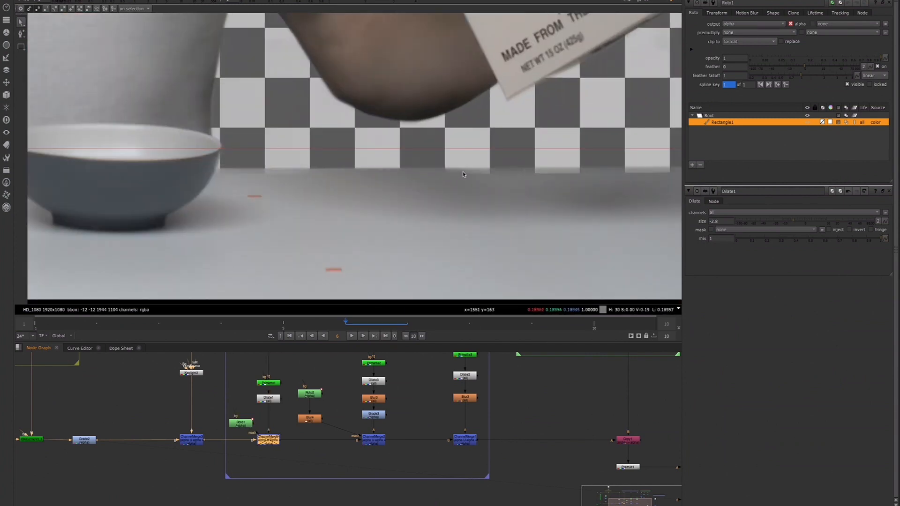
scroll(475, 180, "up", 3)
key("d")
key("d")
key("d")
key("d")
key("d")
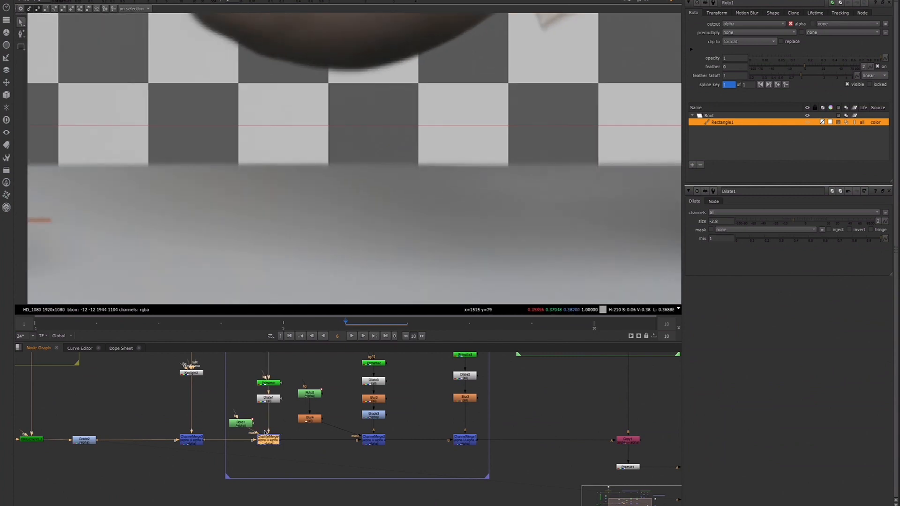
Insert a Blur node of size 3.1 below the Primatte's Dilate, space it out, and check the softened table edge.
left_click_drag(264, 403, 266, 397)
key("b")
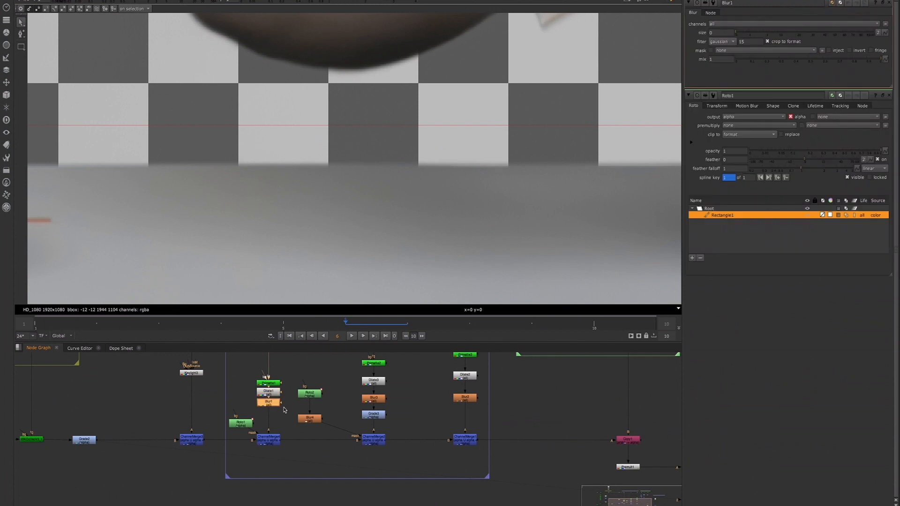
left_click(760, 35)
left_click_drag(261, 405, 261, 411)
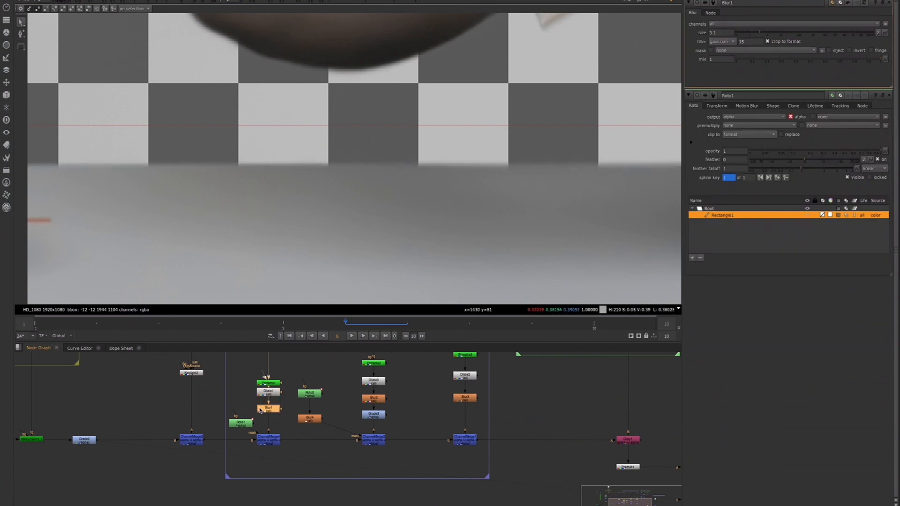
scroll(643, 172, "up", 2)
scroll(643, 173, "up", 2)
middle_click_drag(642, 173, 454, 124)
scroll(461, 133, "down", 4)
scroll(461, 133, "down", 3)
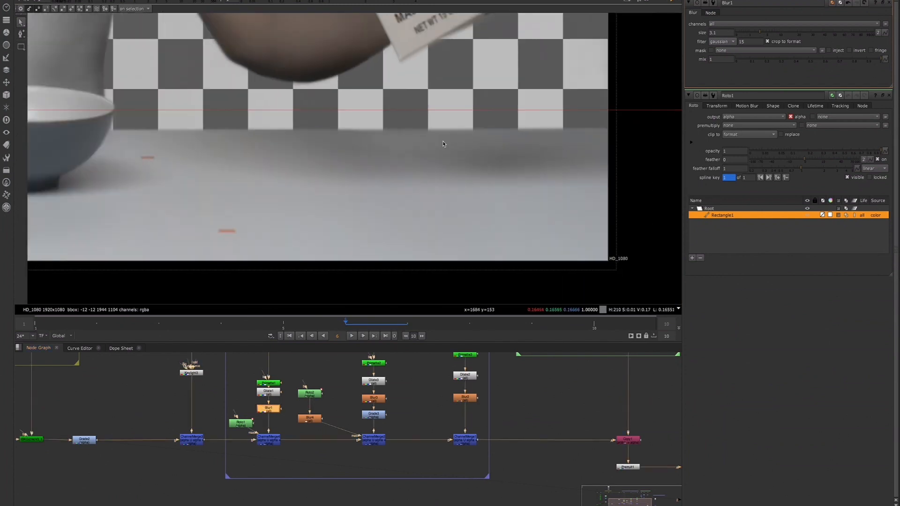
Move the tabletop Roto up and add a Blur of size 40.5 between it and the ChannelMerge mask.
scroll(444, 144, "up", 1)
mouse_move(235, 424)
left_mouse_down()
mouse_move(219, 394)
mouse_move(222, 415)
left_mouse_up()
key("b")
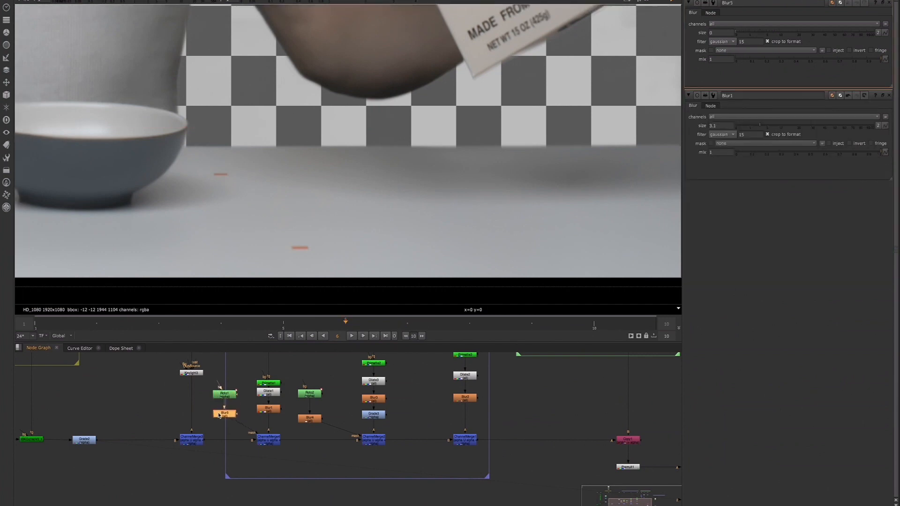
left_click(825, 34)
scroll(344, 289, "down", 5)
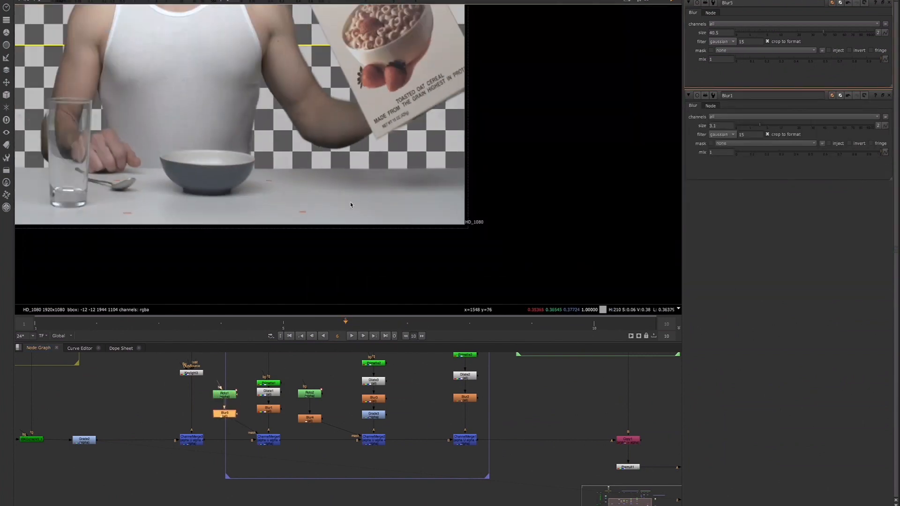
View the final composite and examine the keyed edges around the man, cereal box and table.
scroll(571, 468, "down", 2)
middle_click_drag(571, 469, 352, 424)
scroll(458, 445, "up", 2)
left_click(470, 418)
key("1")
scroll(310, 115, "up", 4)
middle_click_drag(310, 117, 390, 114)
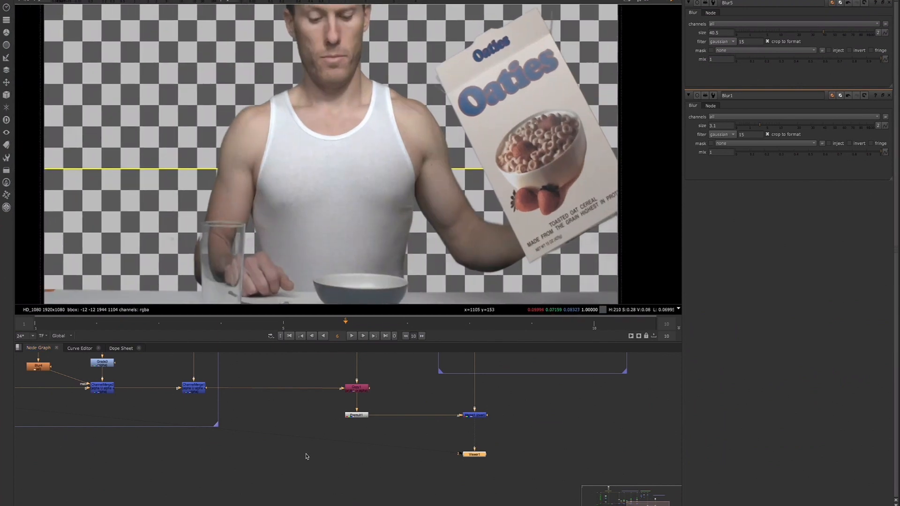
scroll(284, 212, "down", 4)
scroll(215, 439, "down", 5)
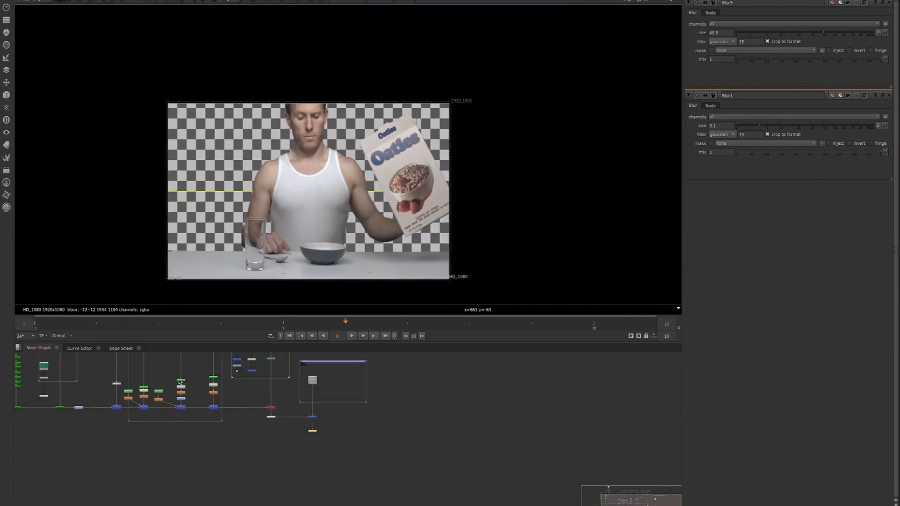
Shift the Despill and BG node groups, with their downstream nodes, further away from the core key group.
middle_click_drag(179, 379, 251, 427)
scroll(69, 454, "up", 3)
middle_click_drag(77, 449, 80, 453)
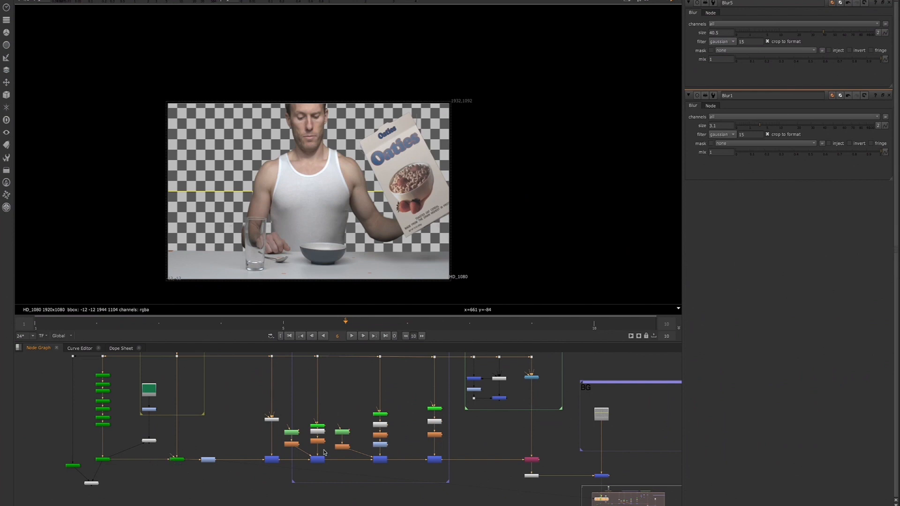
middle_click_drag(327, 465, 274, 468)
scroll(275, 468, "down", 4)
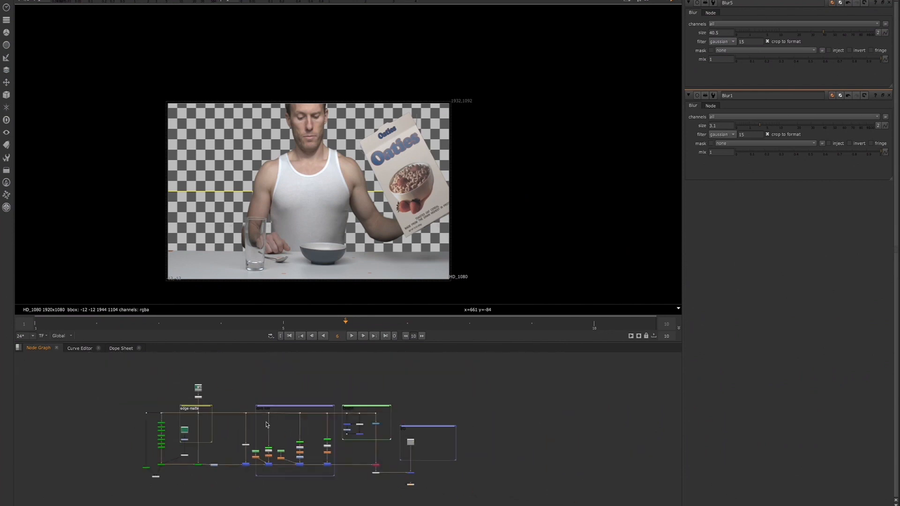
scroll(266, 408, "up", 2)
scroll(271, 418, "down", 3)
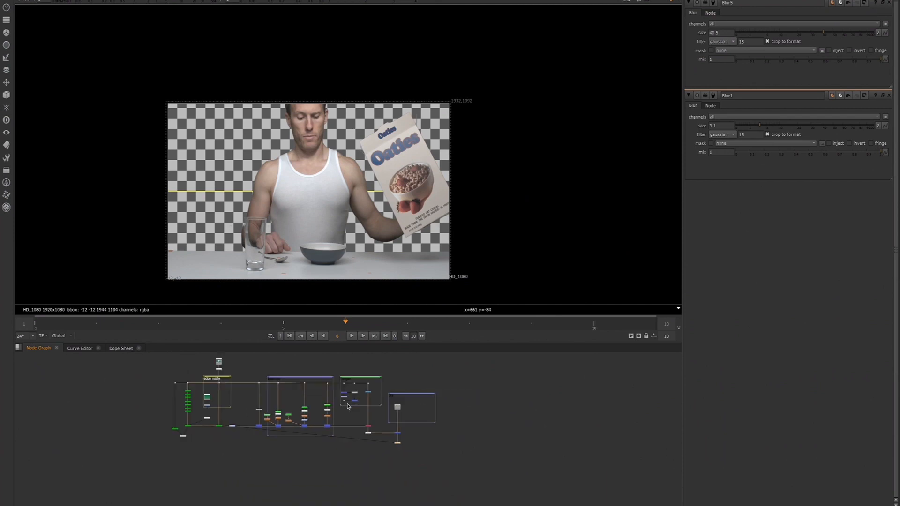
left_click_drag(338, 372, 432, 446)
left_click_drag(397, 408, 411, 411)
scroll(321, 411, "up", 5)
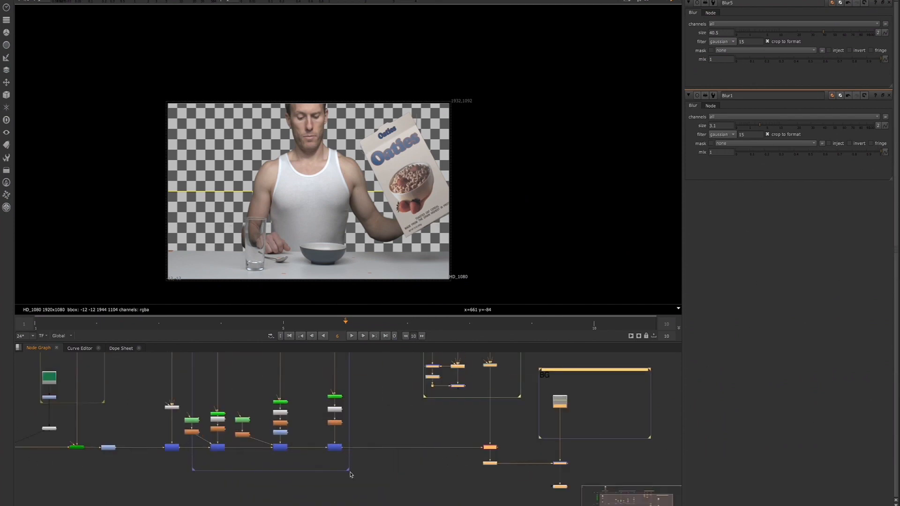
Widen the core key backdrop and centre its key branches inside it.
left_click_drag(356, 477, 390, 482)
scroll(360, 475, "down", 3)
left_click_drag(235, 390, 364, 460)
middle_click_drag(404, 451, 338, 450)
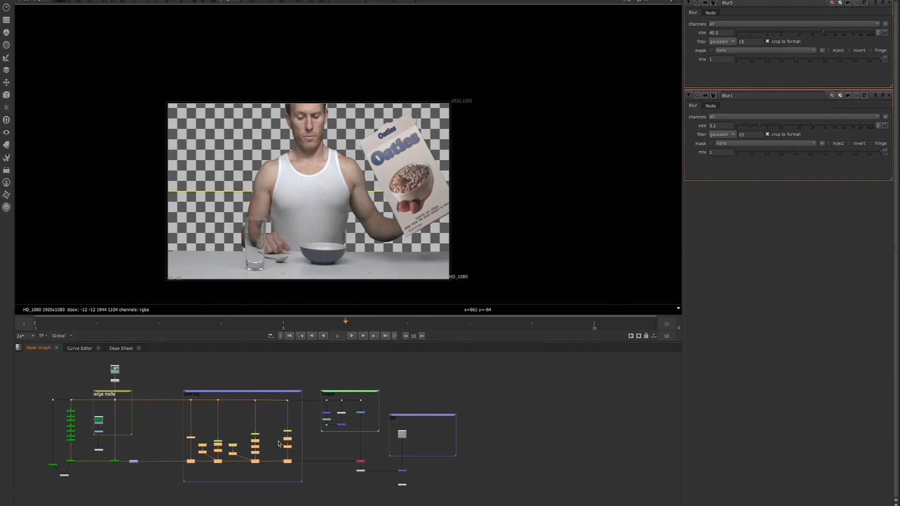
left_click_drag(287, 448, 291, 448)
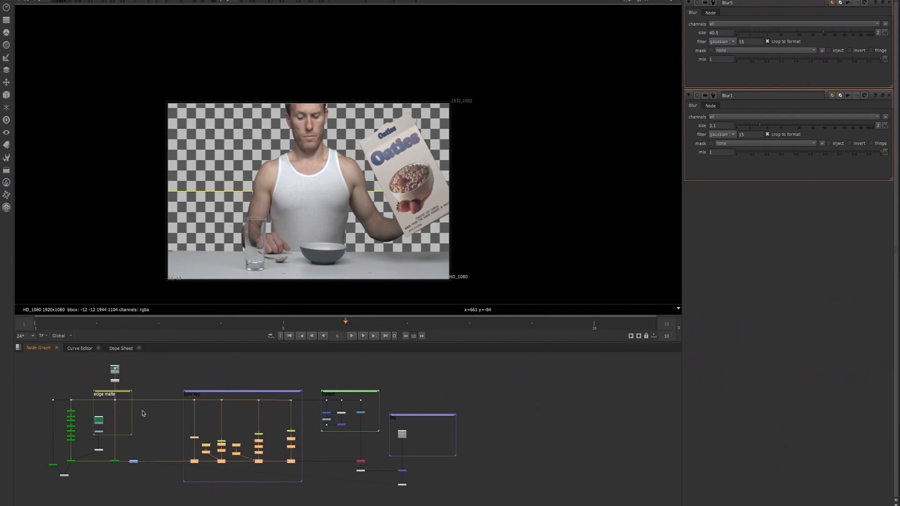
View the original green-screen plate feeding the Despill group and open the existing Keylight1 properties.
scroll(338, 412, "up", 5)
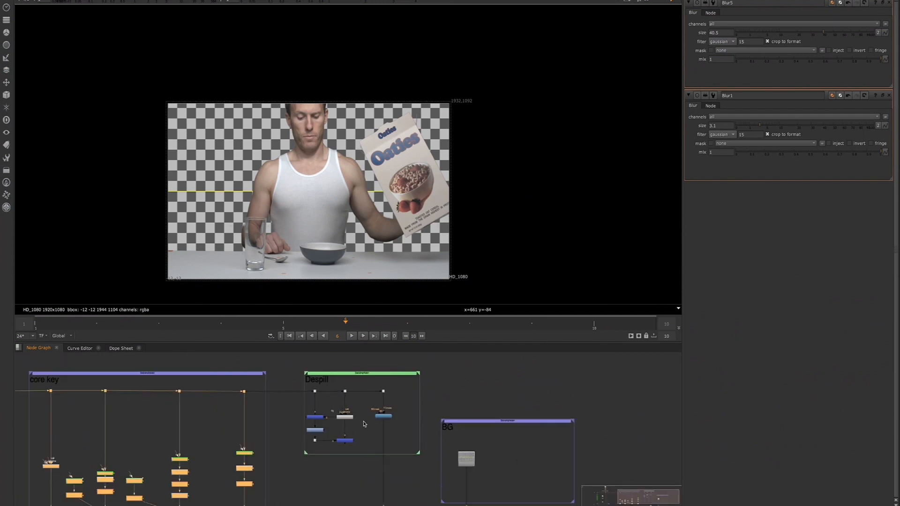
scroll(363, 423, "down", 2)
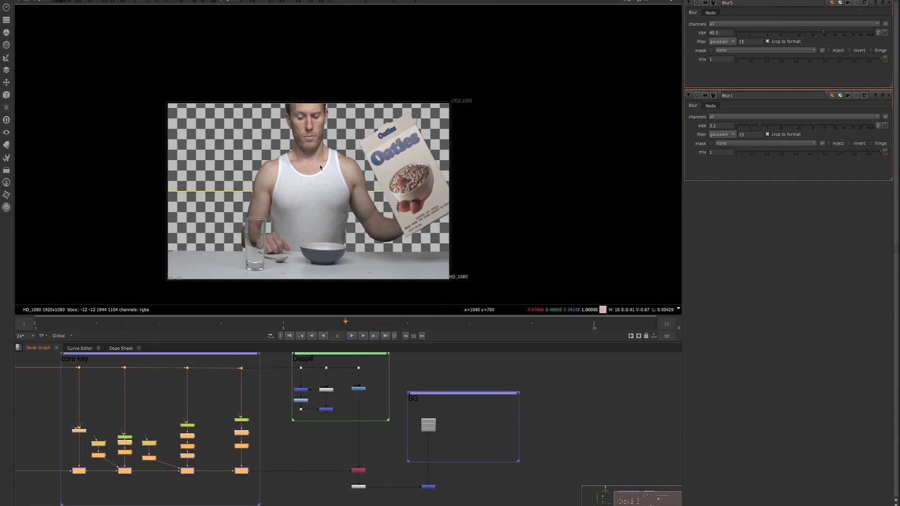
scroll(322, 364, "up", 2)
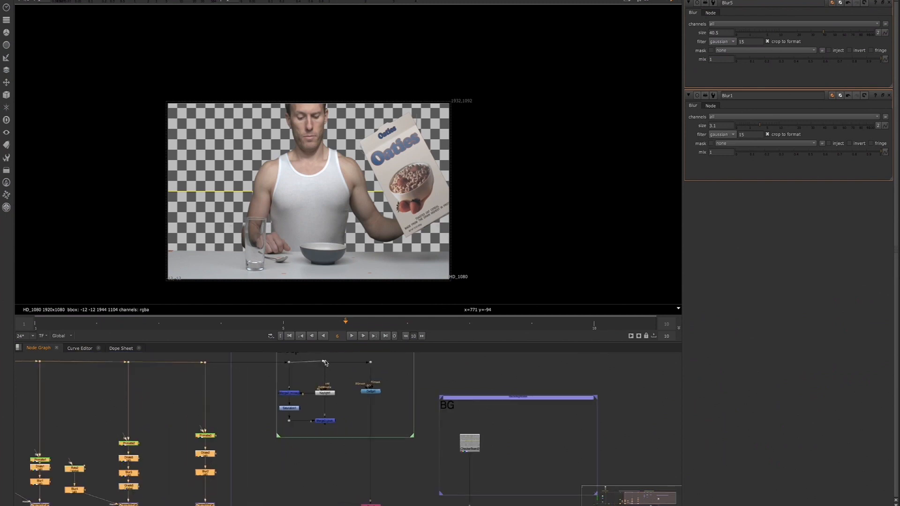
left_click(324, 361)
key("1")
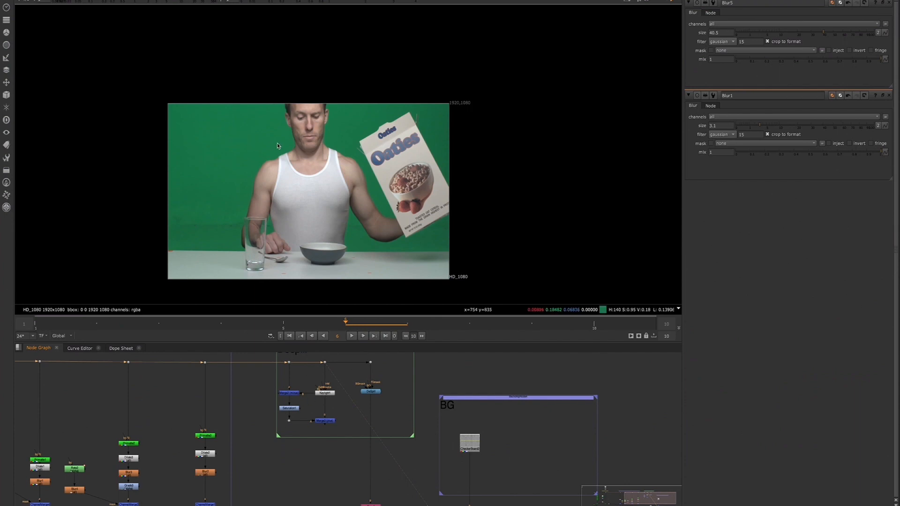
double_click(322, 393)
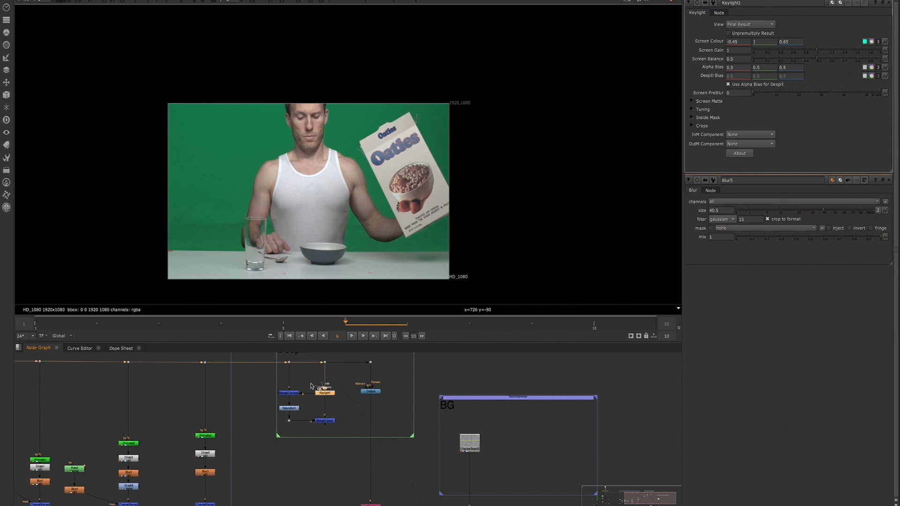
Add a second Keylight to the Despill group, connect it to the plate line, and extend the backdrop downward around it.
middle_click_drag(374, 401, 305, 402)
left_click(335, 406)
key("Tab")
type("key")
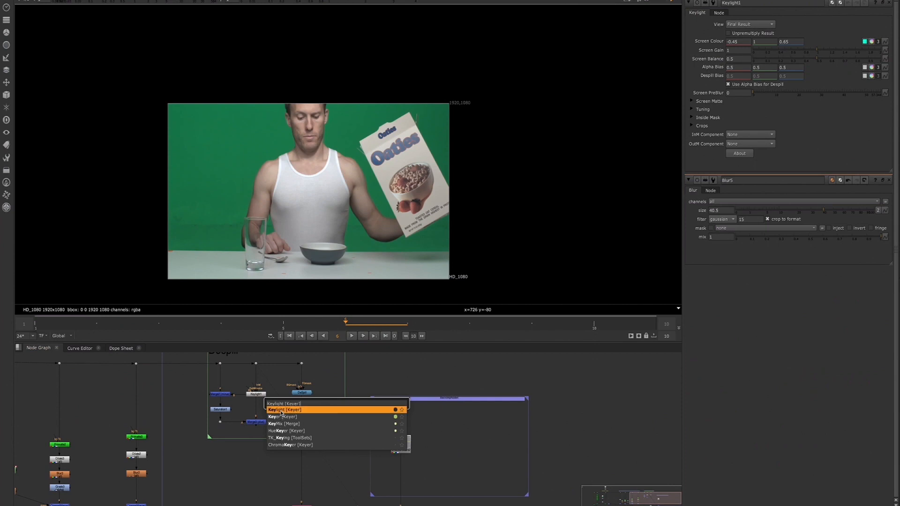
left_click(323, 409)
left_click_drag(343, 397, 335, 363)
left_click_drag(335, 406, 364, 455)
left_click(341, 439)
left_click(336, 423)
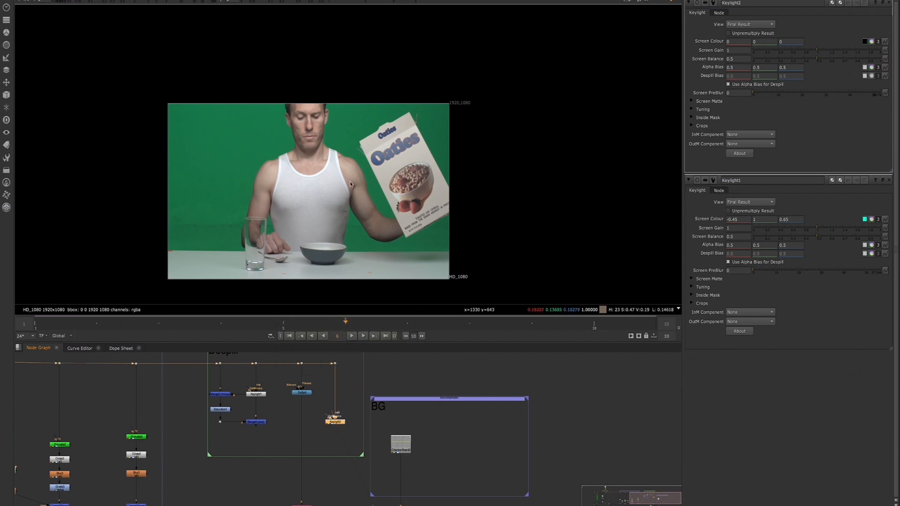
View Keylight2 over the plate and set its Screen Colour to pure green, with the green channel at 1.
scroll(275, 172, "up", 3)
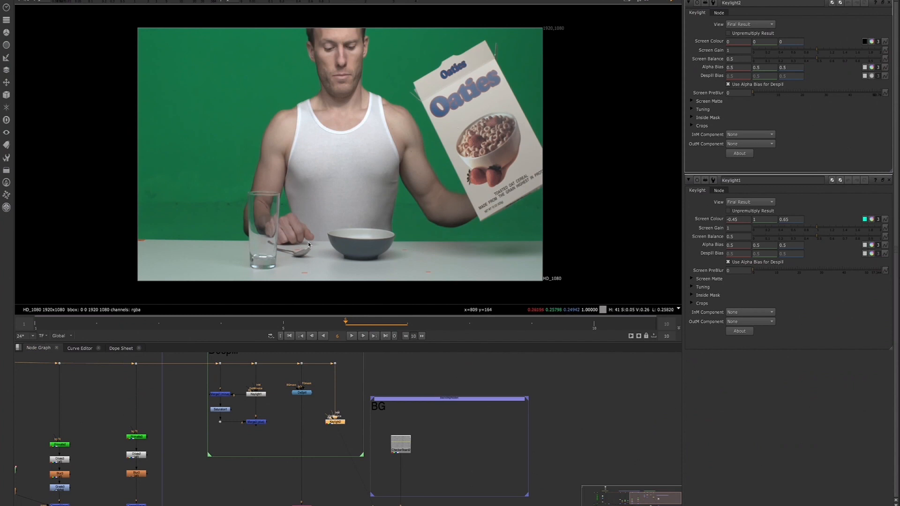
left_click(333, 426)
left_click(333, 424)
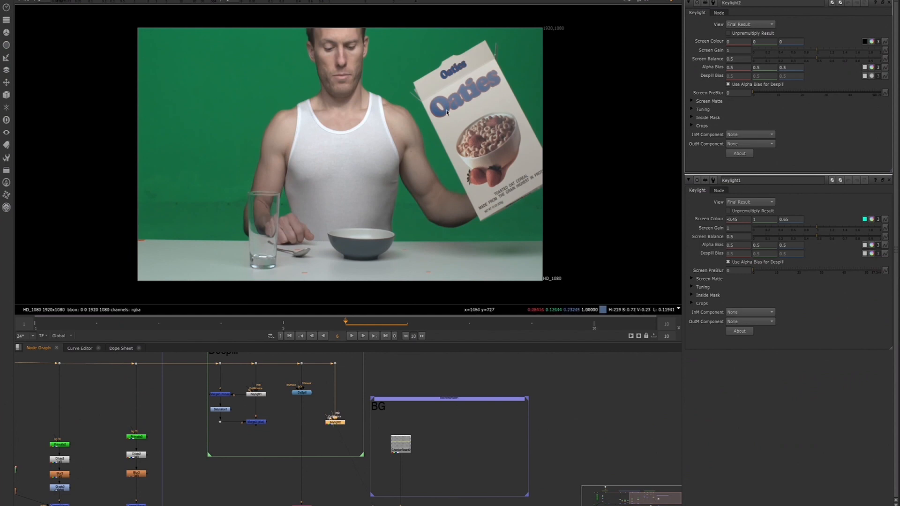
scroll(446, 113, "up", 1)
scroll(457, 101, "down", 1)
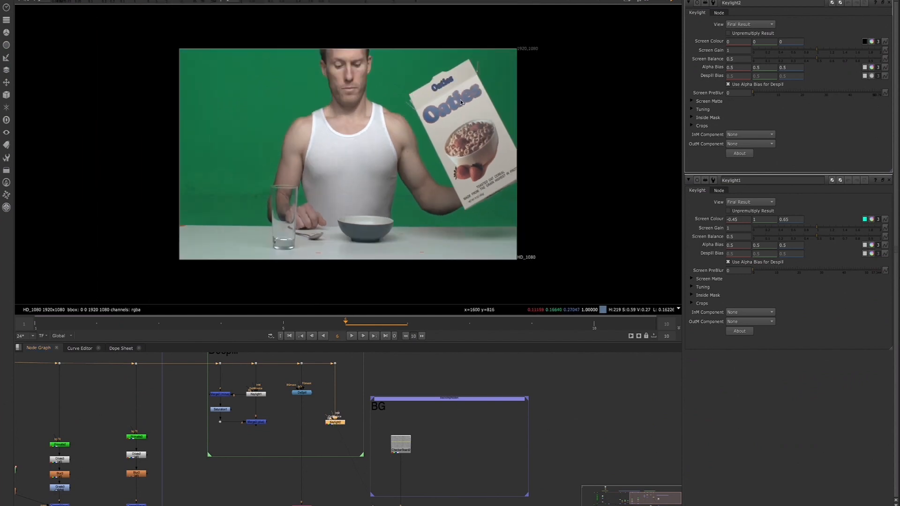
scroll(459, 101, "up", 2)
middle_click_drag(463, 106, 493, 88)
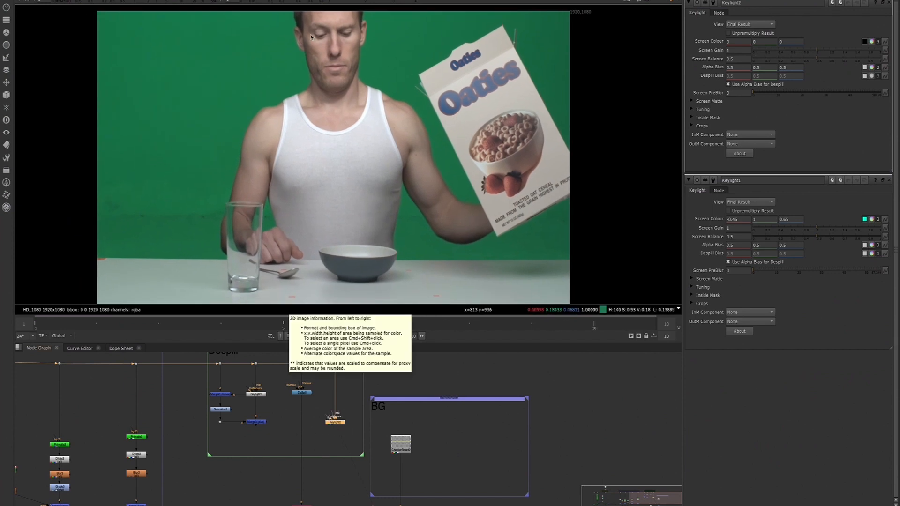
left_click(759, 42)
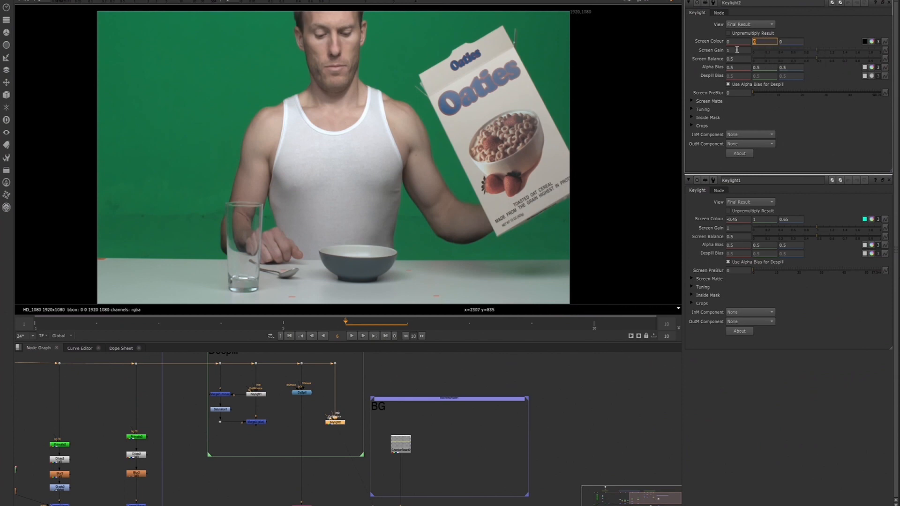
type("1")
key("Return")
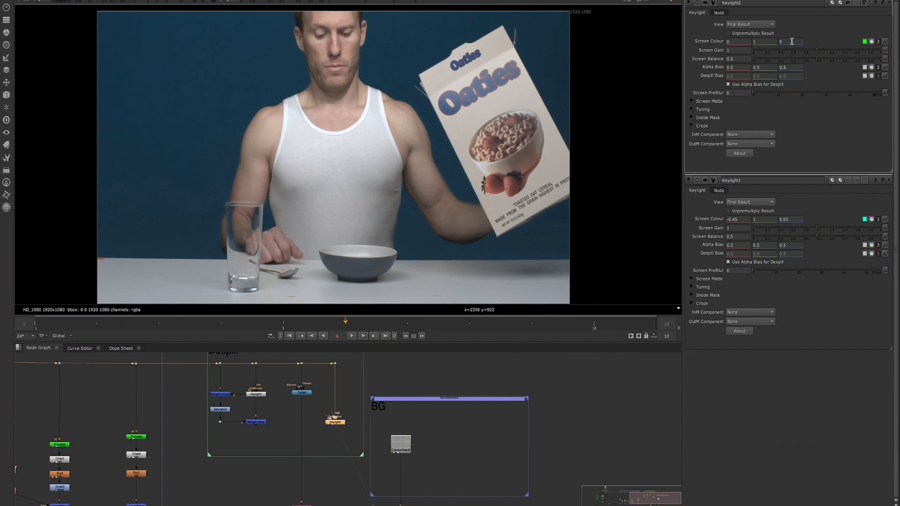
left_click(792, 42)
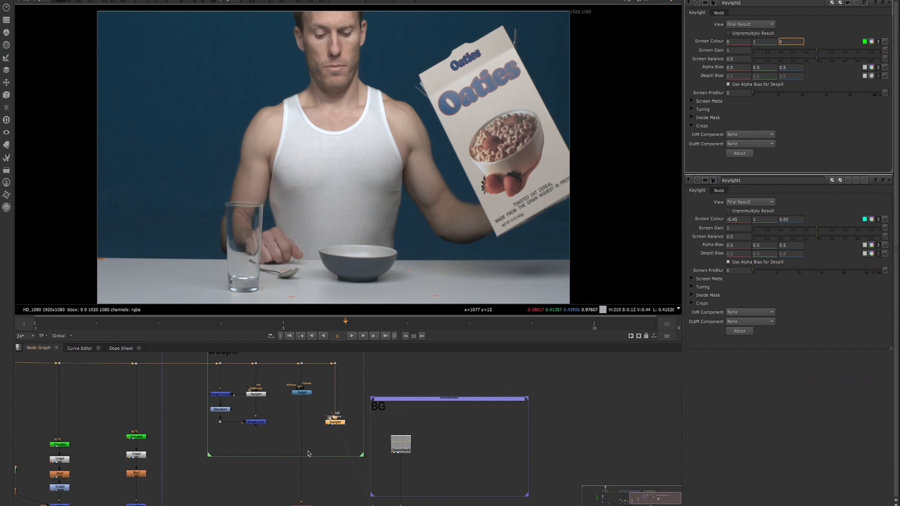
Rewire the Despill merges from Keylight1 to Keylight2, move the merge and Saturation nodes lower, and view the difference merge.
middle_click_drag(248, 418, 249, 422)
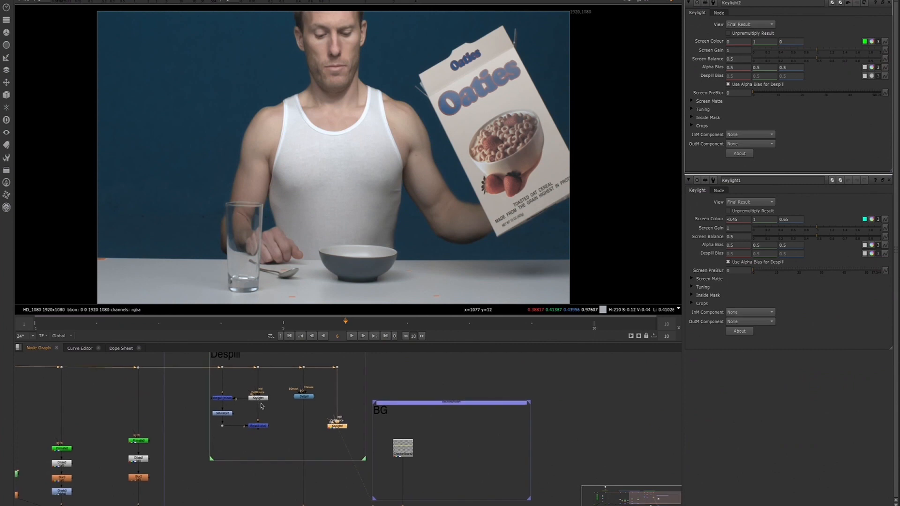
left_click_drag(270, 425, 320, 425)
left_click_drag(257, 401, 335, 425)
left_click_drag(209, 409, 255, 443)
left_click_drag(229, 401, 227, 423)
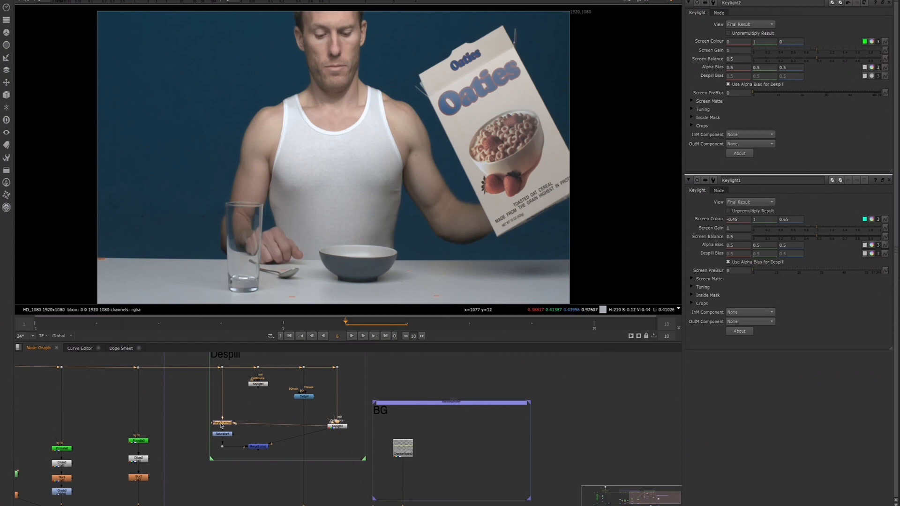
key("1")
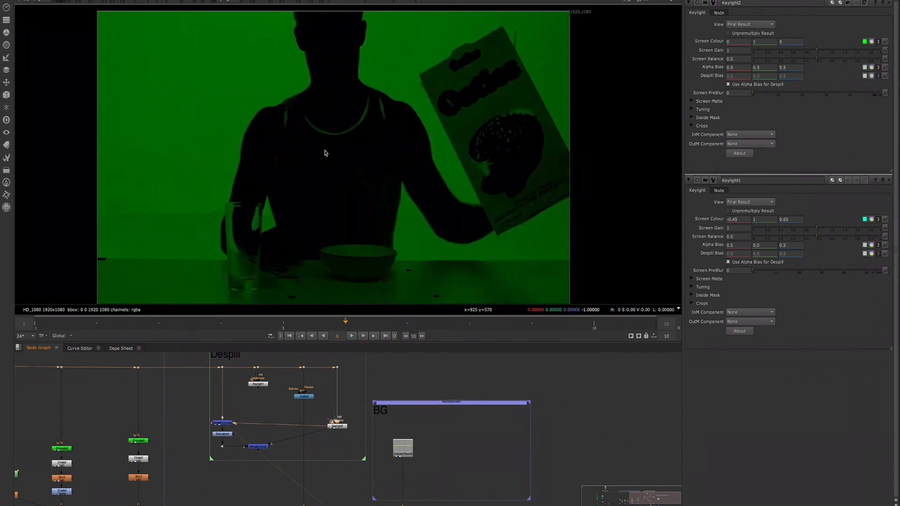
View the Saturation1 result, try different saturation amounts, and return saturation to 0.
double_click(223, 434)
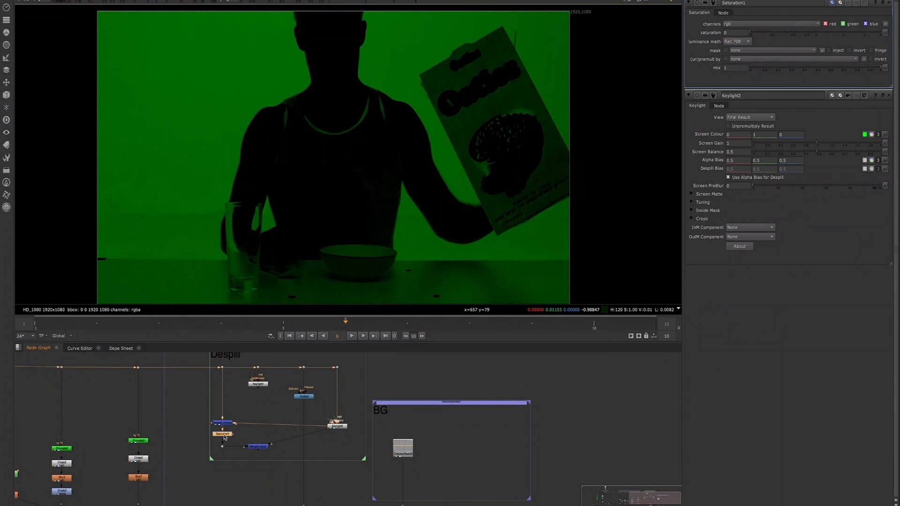
left_click(184, 404)
left_click(223, 434)
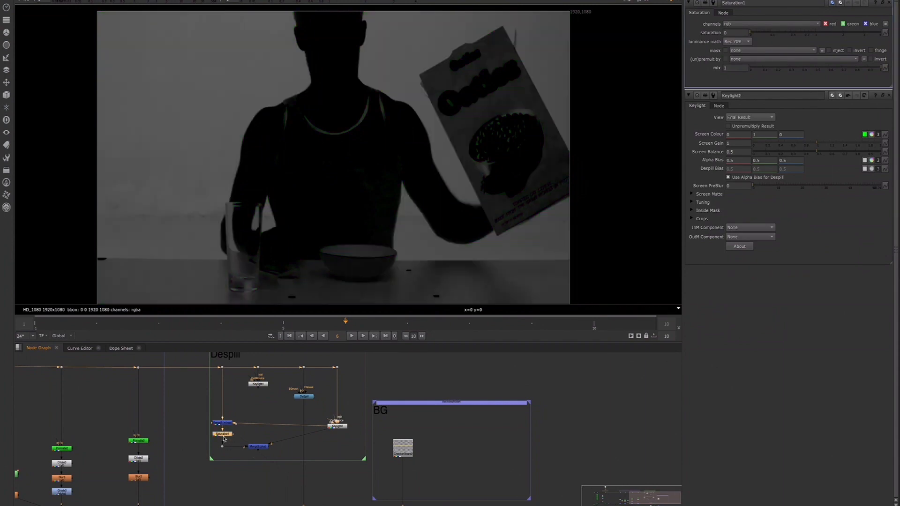
left_click(778, 35, "ctrl")
left_click_drag(814, 34, 747, 34)
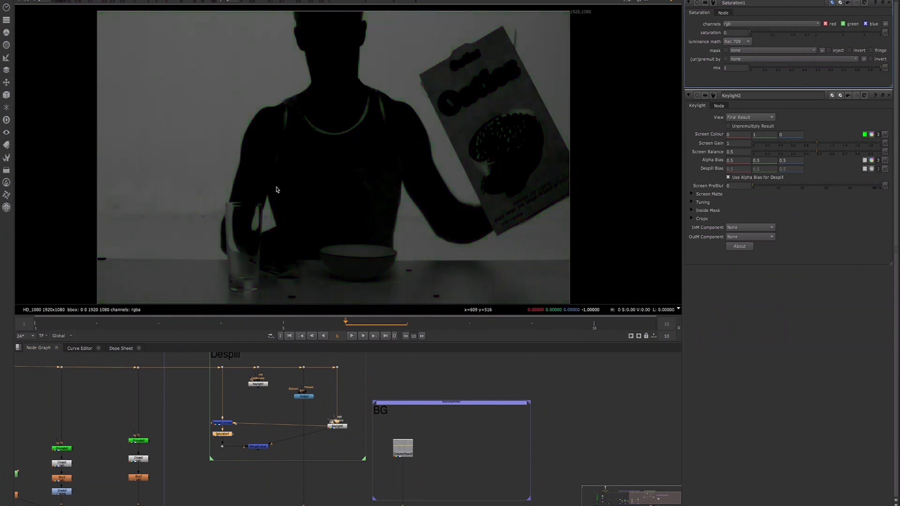
Align the final Despill merge directly beneath Keylight2 and view its result.
left_click_drag(264, 451, 341, 424)
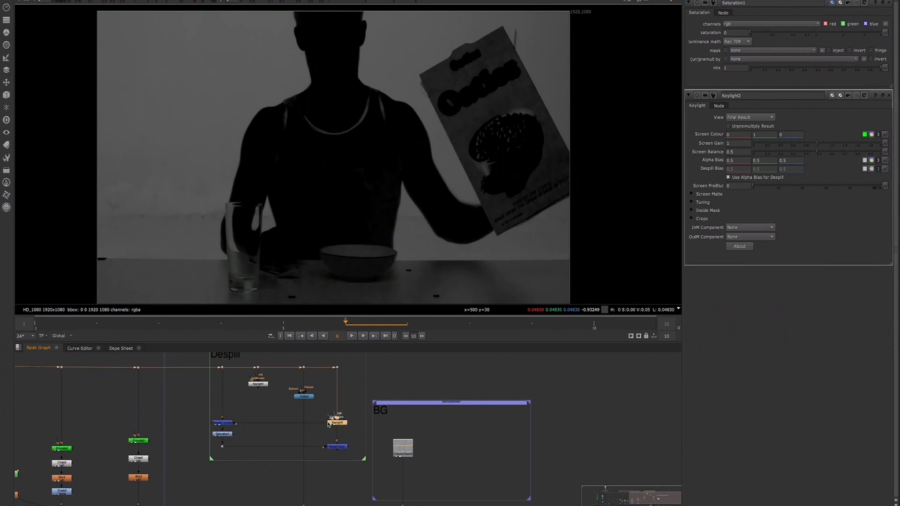
left_click(336, 445)
key("1")
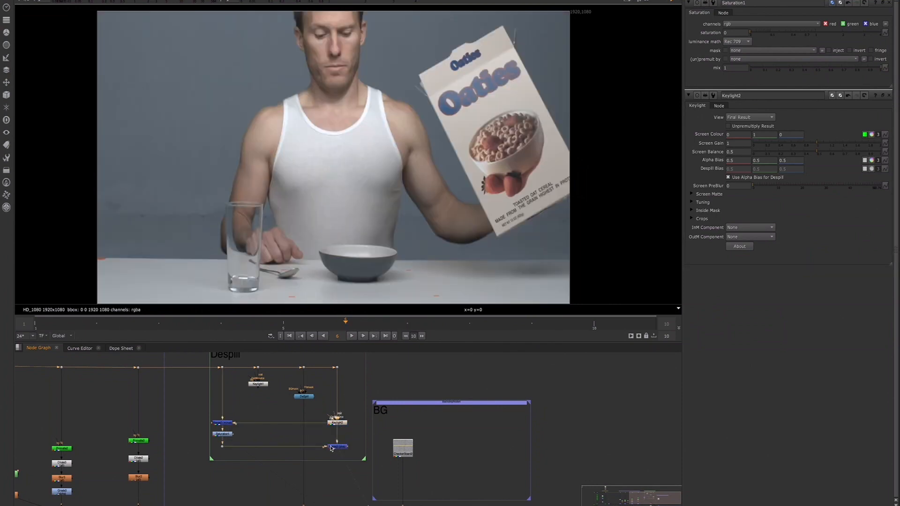
Compare the despilled image with the final Despill merge disabled and enabled, leaving it enabled.
left_click_drag(214, 363, 231, 383)
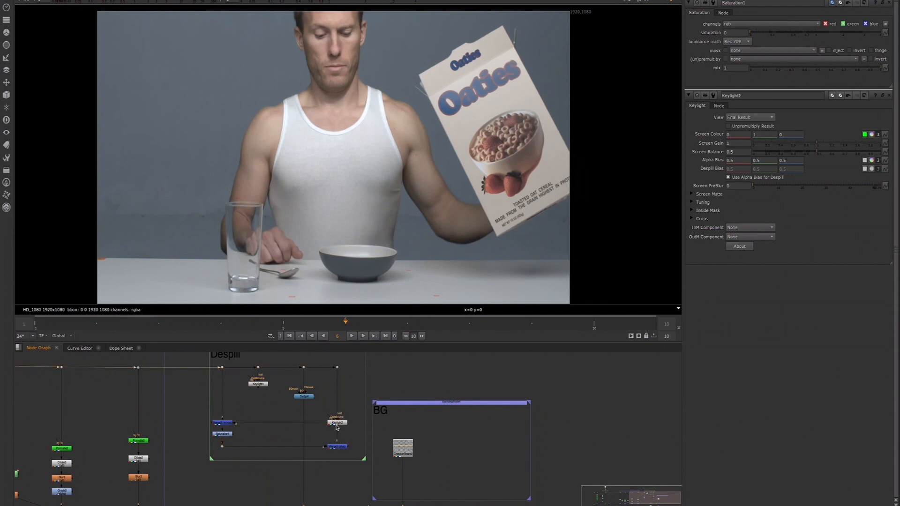
left_click(337, 447)
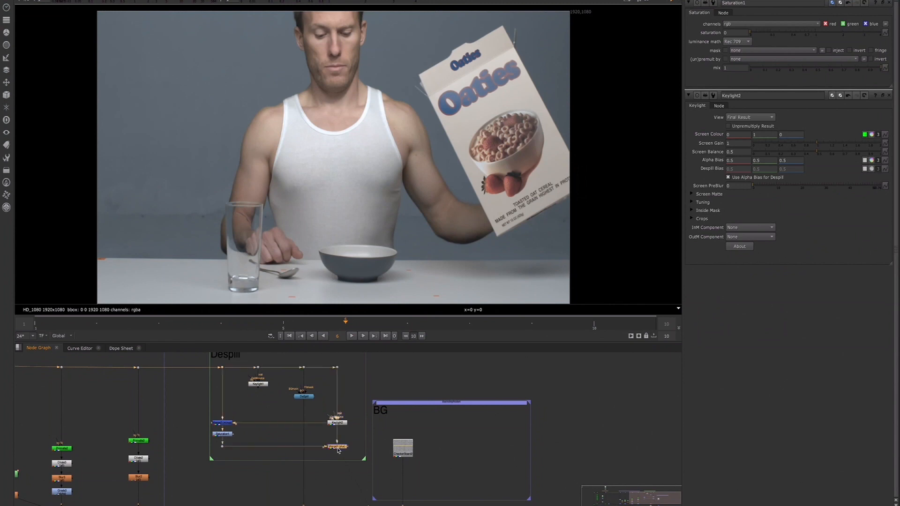
key("d")
key("d")
key("d")
key("d")
key("d")
key("d")
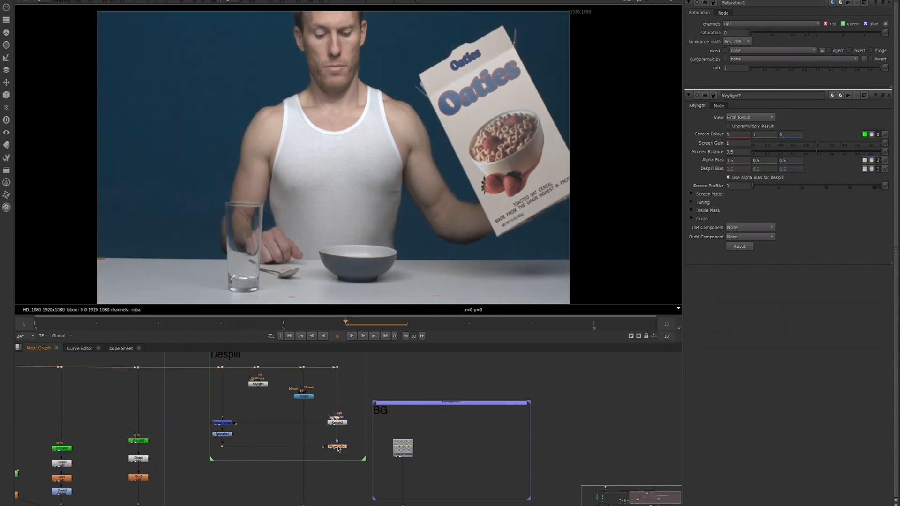
key("d")
key("d")
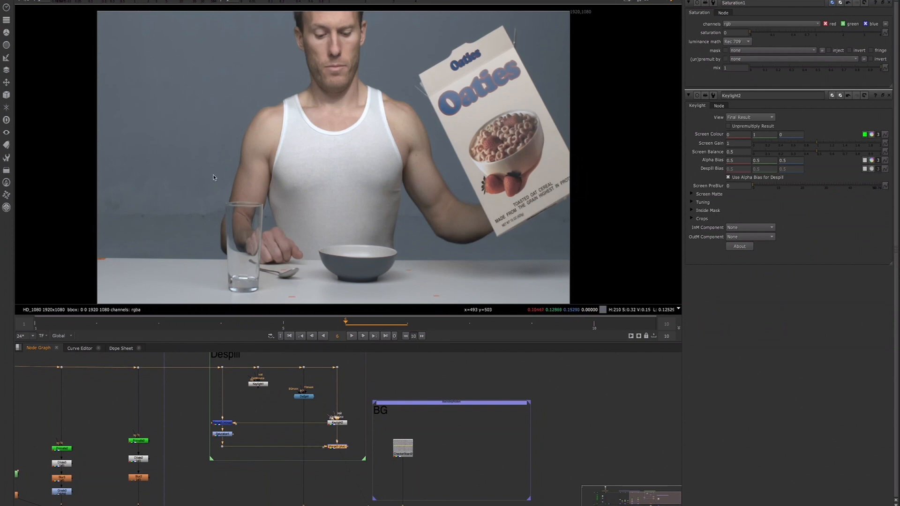
Reconnect the pink node that joins the matte with the plate to the final Despill merge, aligning it and the node below underneath.
scroll(346, 448, "down", 2)
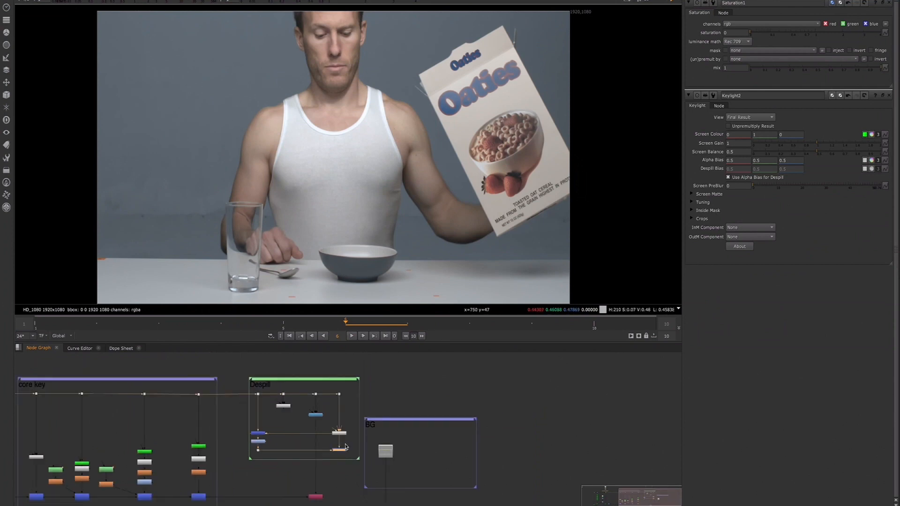
middle_click_drag(323, 460, 301, 411)
left_click_drag(293, 373, 316, 401)
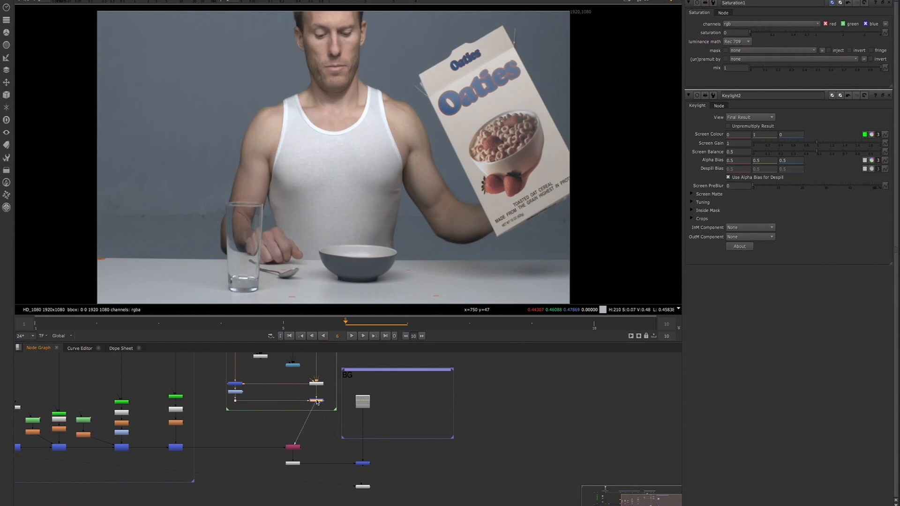
left_click_drag(272, 440, 317, 453)
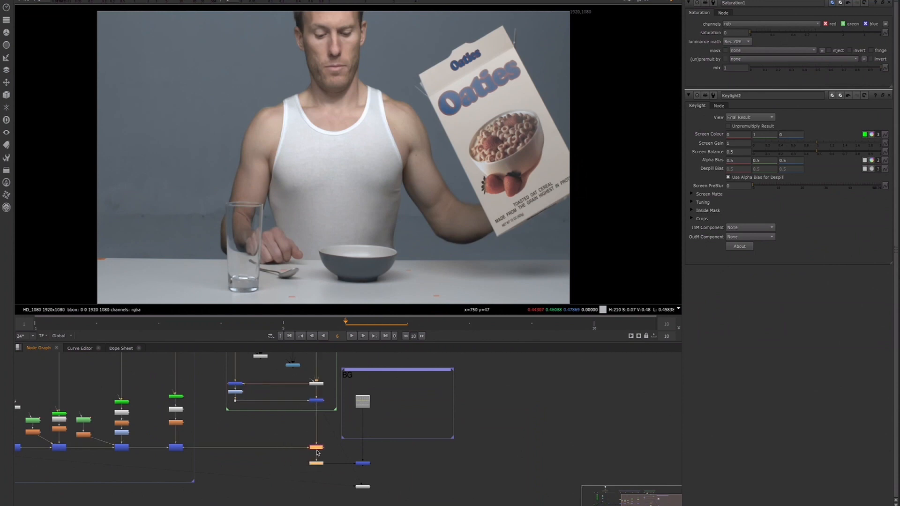
Open Keylight2's settings and set the screen colour's red and blue values to 0.05.
double_click(316, 384)
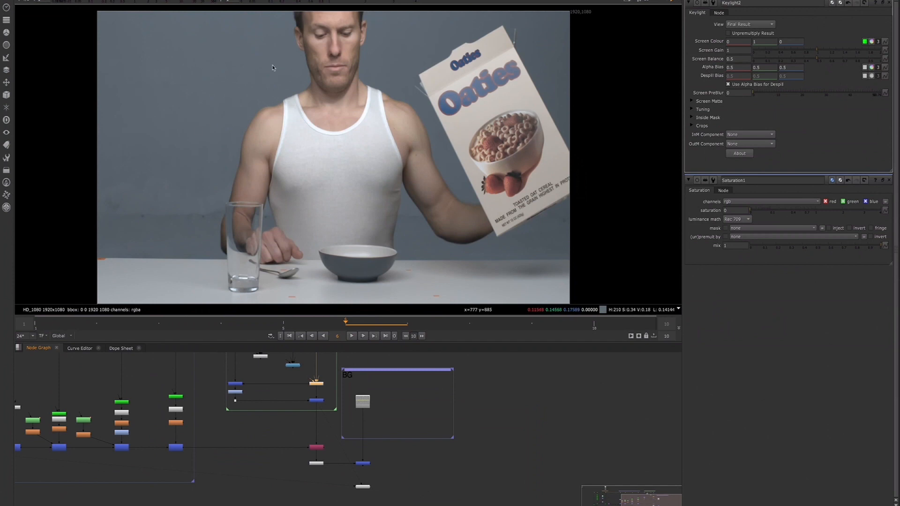
left_click(734, 43)
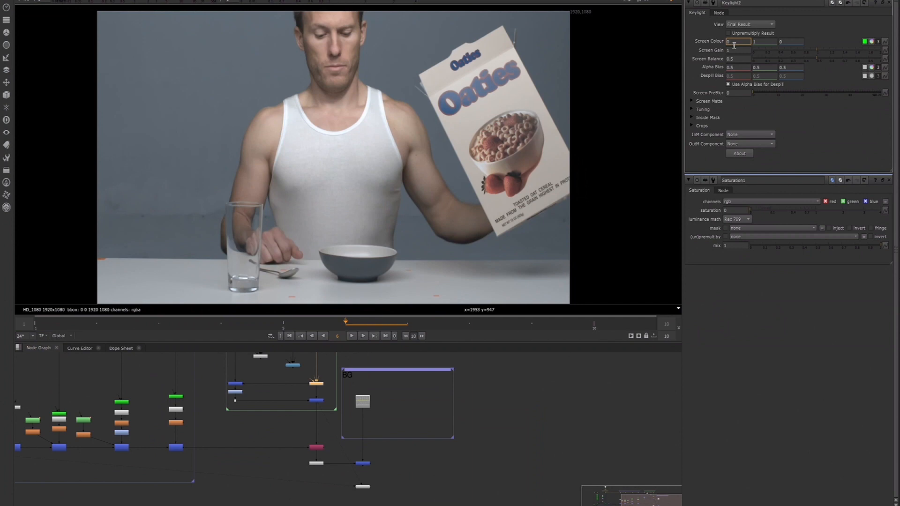
type(".05")
left_click(788, 42)
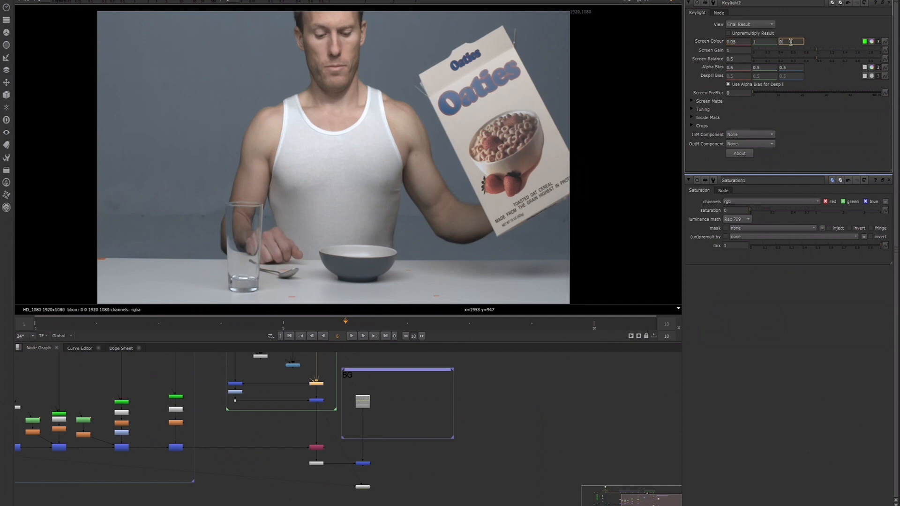
left_click(734, 41)
scroll(248, 78, "up", 3)
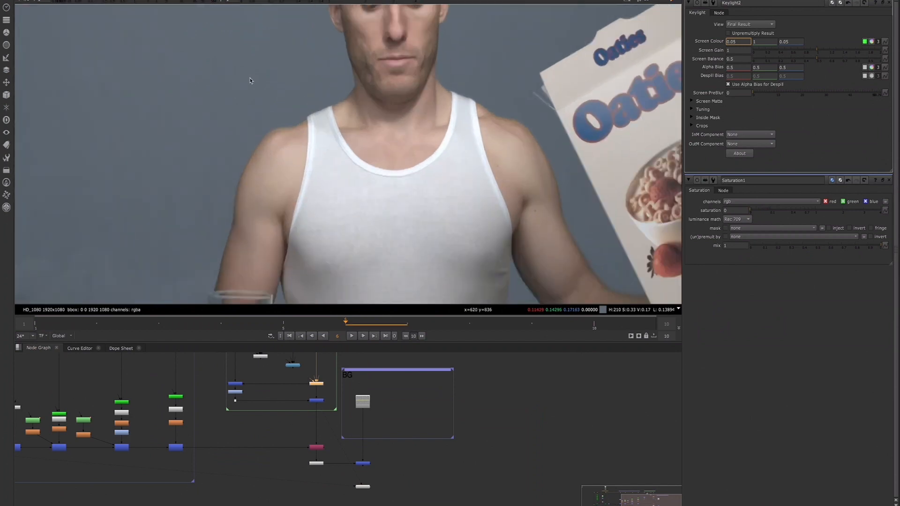
scroll(270, 85, "down", 2)
Try raising Keylight2's screen colour red to 0.55, and raise its blue value as well.
left_click(731, 42)
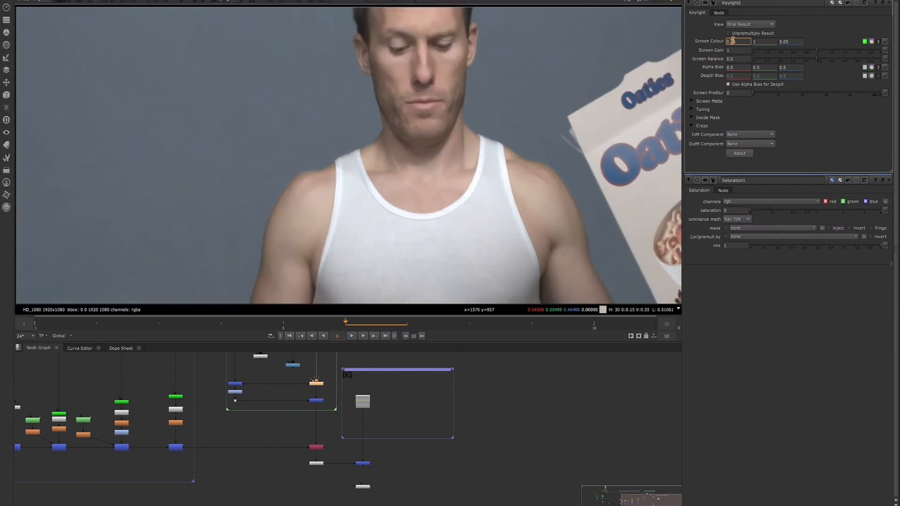
scroll(244, 117, "down", 3)
scroll(243, 117, "down", 1)
scroll(243, 117, "up", 2)
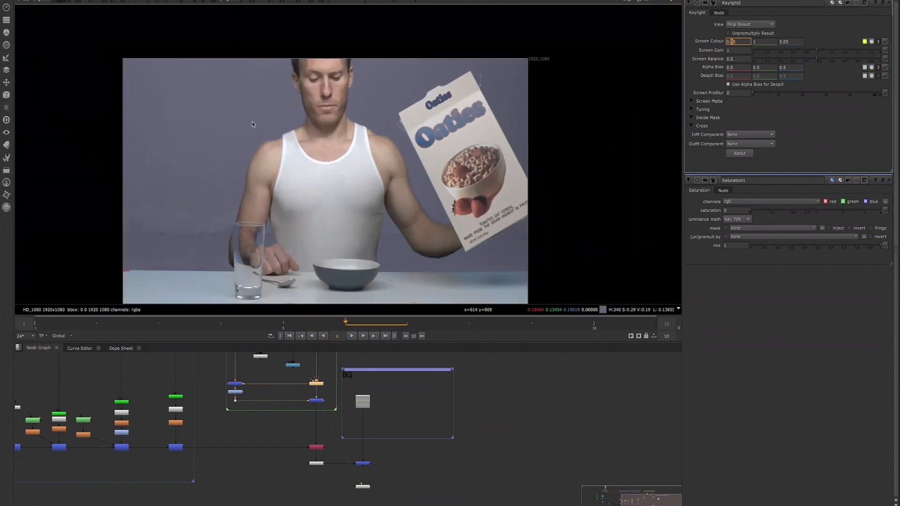
left_click(784, 42)
key("Up")
key("Up")
key("Up")
key("Up")
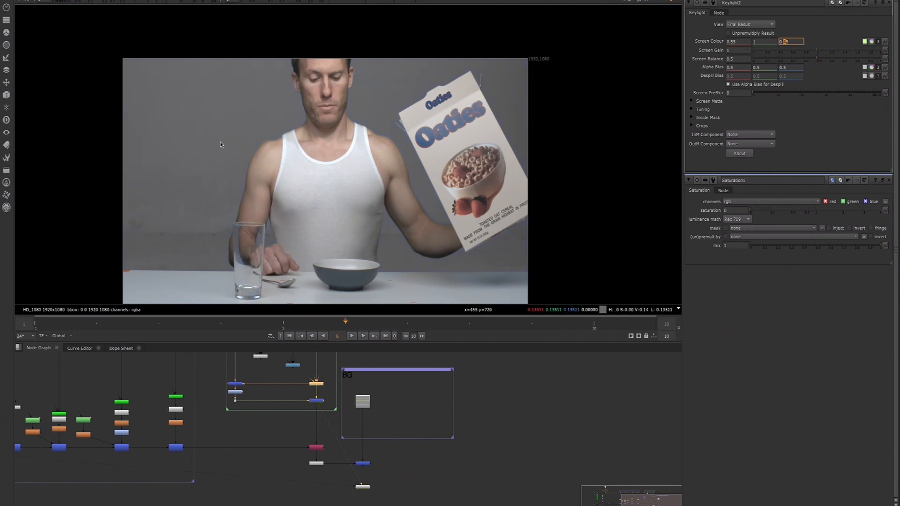
Try lowering Keylight2's screen colour blue to -0.65.
key("Down")
key("Down")
key("Down")
key("Down")
key("Down")
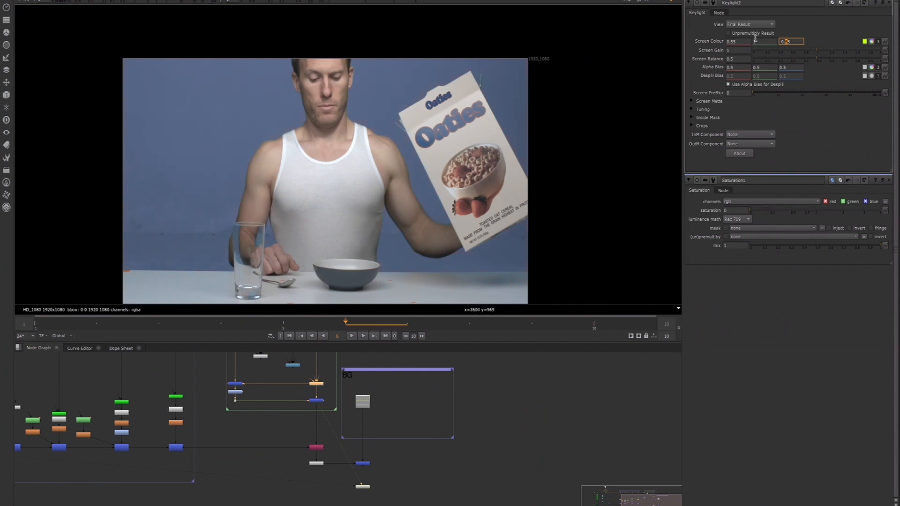
Try a screen colour red of 0.51 in Keylight2 with blue lowered below -1.
left_click(732, 42)
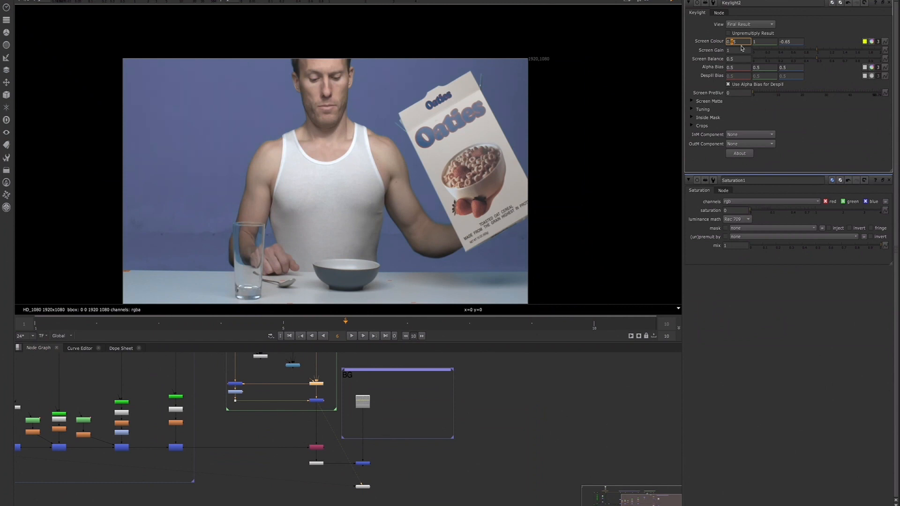
key("Up")
key("Up")
key("Up")
key("Down")
left_click(786, 41)
key("Down")
key("Down")
key("Down")
key("Down")
key("Down")
key("Down")
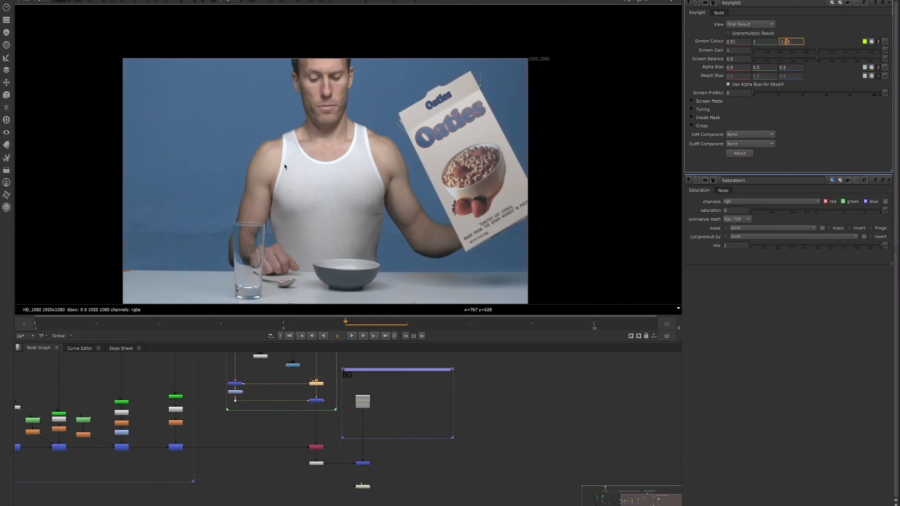
key("Up")
key("Up")
key("Up")
key("Down")
Return Keylight2's screen colour to 0.05 for both red and blue.
left_click_drag(789, 43, 763, 41)
type("0")
left_click(738, 42)
key("BackSpace")
type("0.05")
left_click(738, 50)
left_click(730, 42)
key("Up")
key("Up")
key("Up")
key("Up")
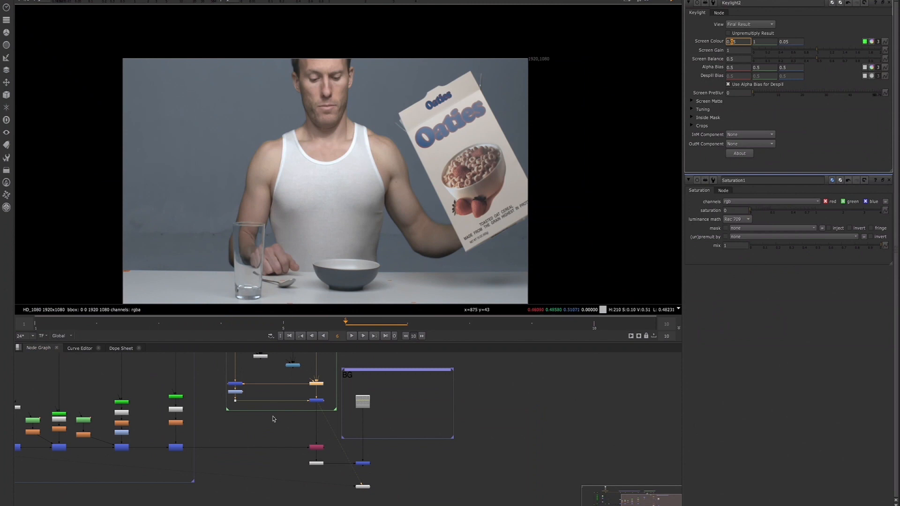
Reconnect the pink node that joins the matte with the plate to the DeSpill node, and view the DeSpill result.
middle_click_drag(351, 477, 370, 457)
left_click(352, 443)
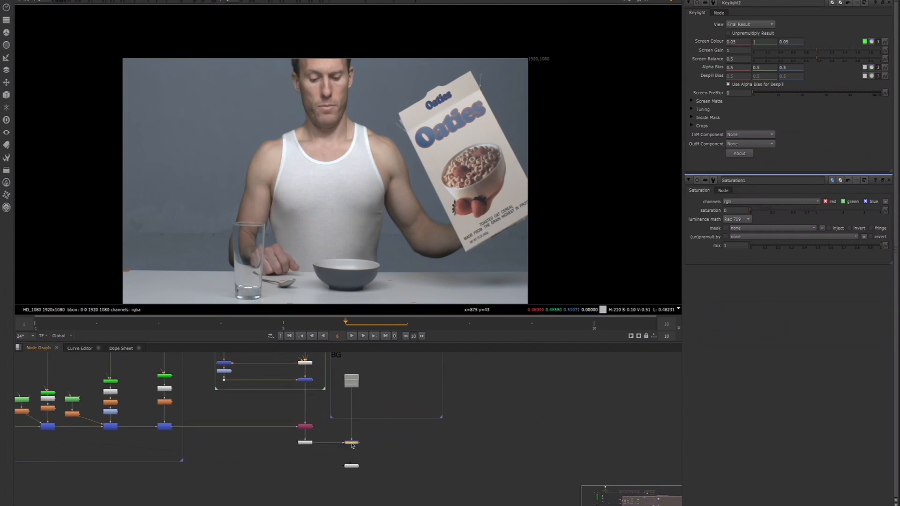
key("1")
middle_click_drag(301, 370, 306, 407)
left_click_drag(310, 428, 286, 384)
left_click(286, 384)
key("1")
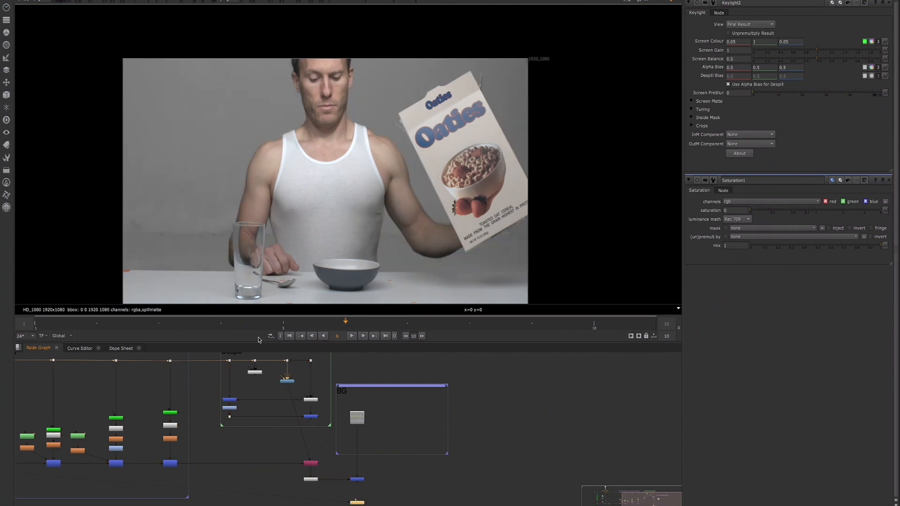
Open the DeSpill node's settings and reduce its gain to 1.
double_click(287, 382)
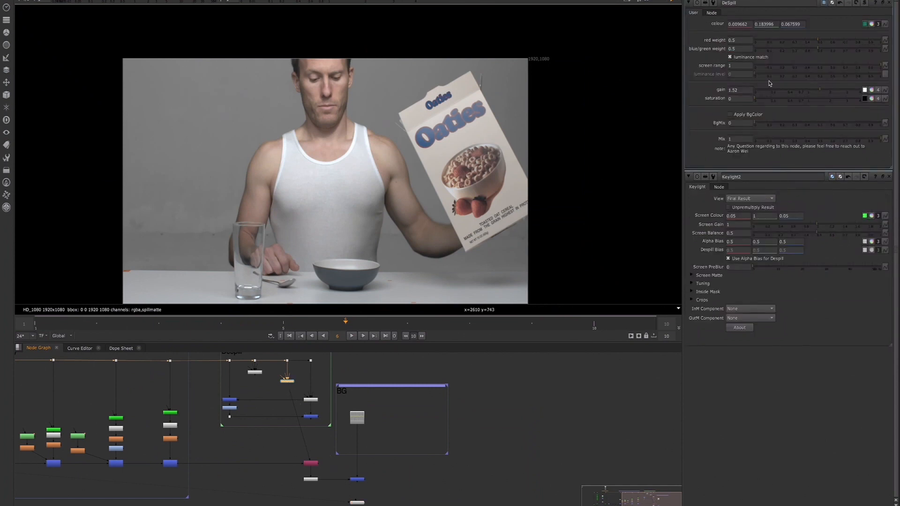
left_click_drag(819, 91, 794, 93)
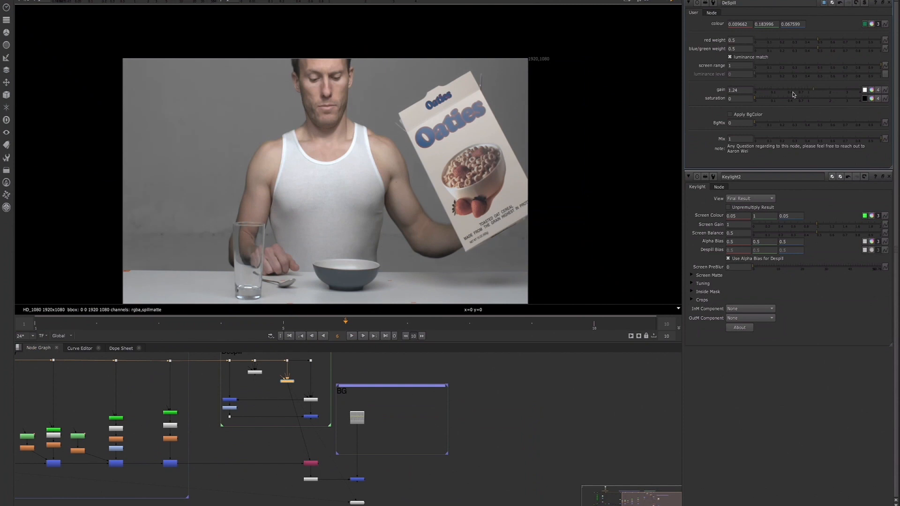
left_click(800, 91)
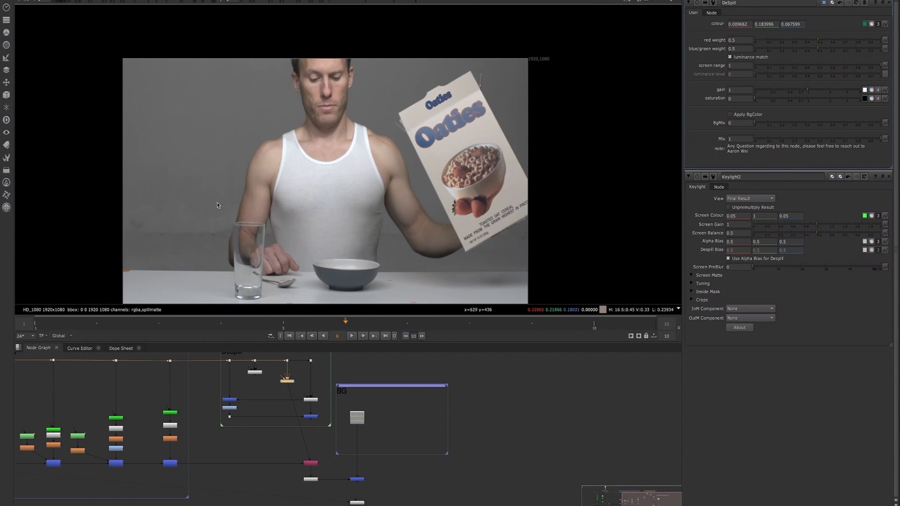
Align the pink node and the node below it beneath DeSpill, and view the final composite.
left_click(305, 464)
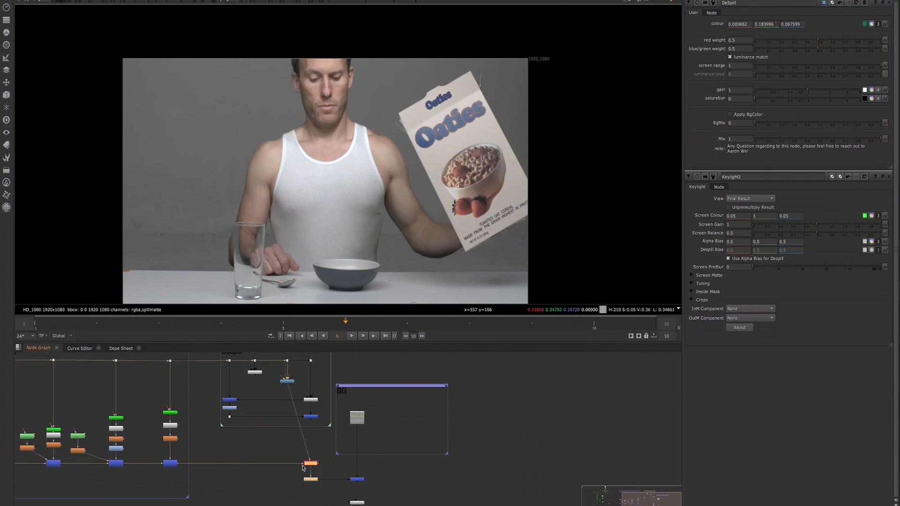
left_click_drag(308, 465, 283, 464)
left_click(355, 483)
key("1")
middle_click_drag(294, 216, 325, 188)
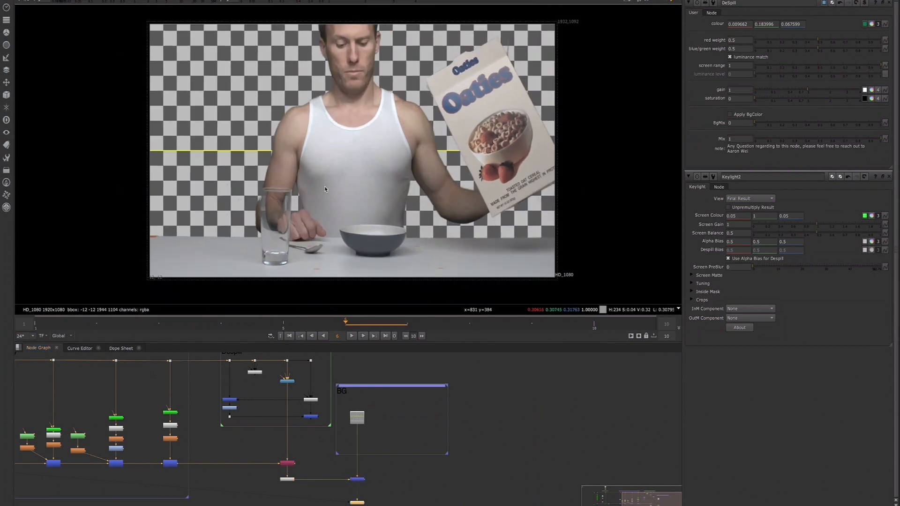
scroll(192, 454, "down", 1)
middle_click_drag(160, 436, 299, 444)
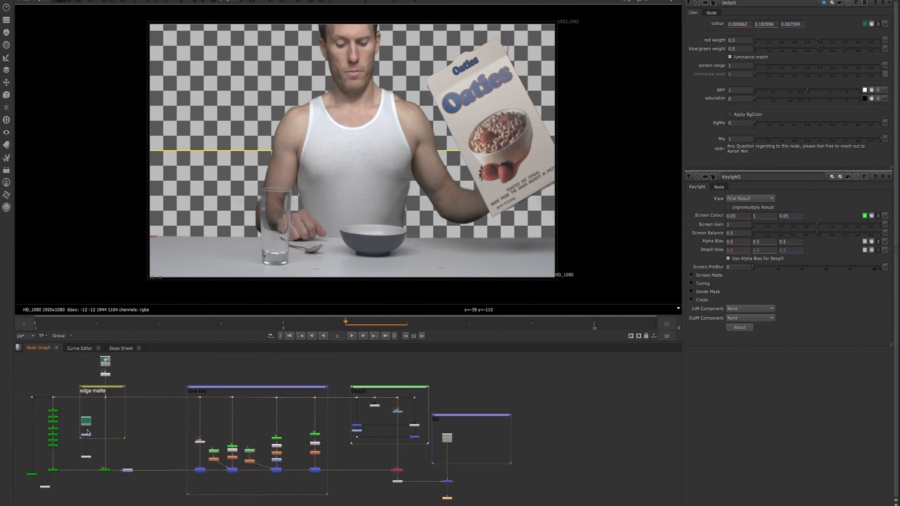
middle_click_drag(87, 432, 121, 436)
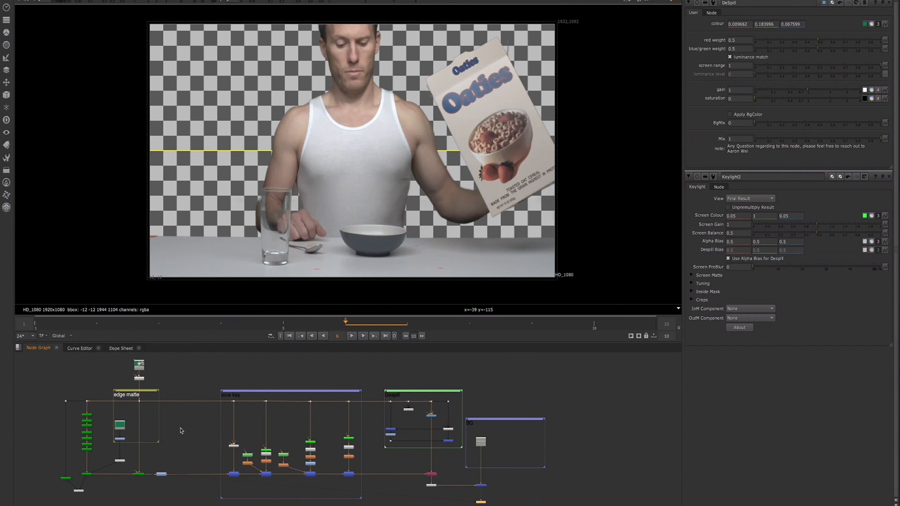
scroll(201, 437, "down", 1)
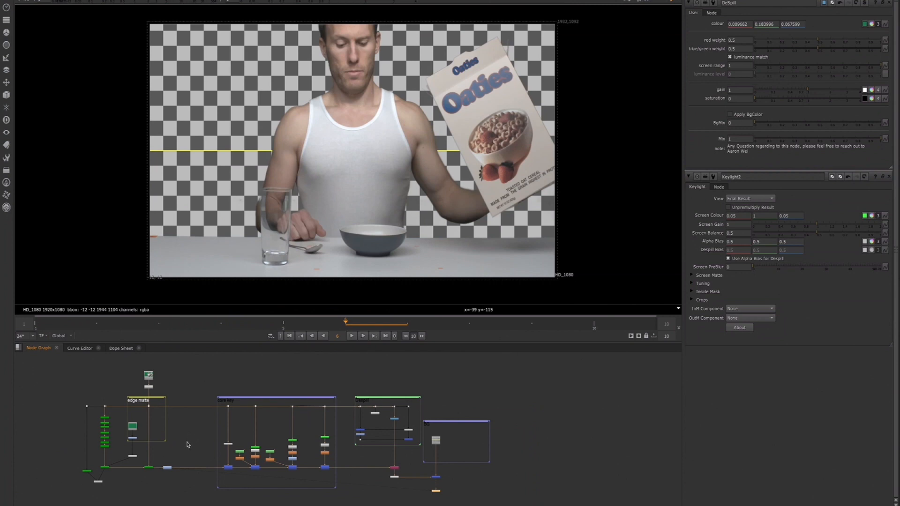
middle_click_drag(189, 446, 198, 429)
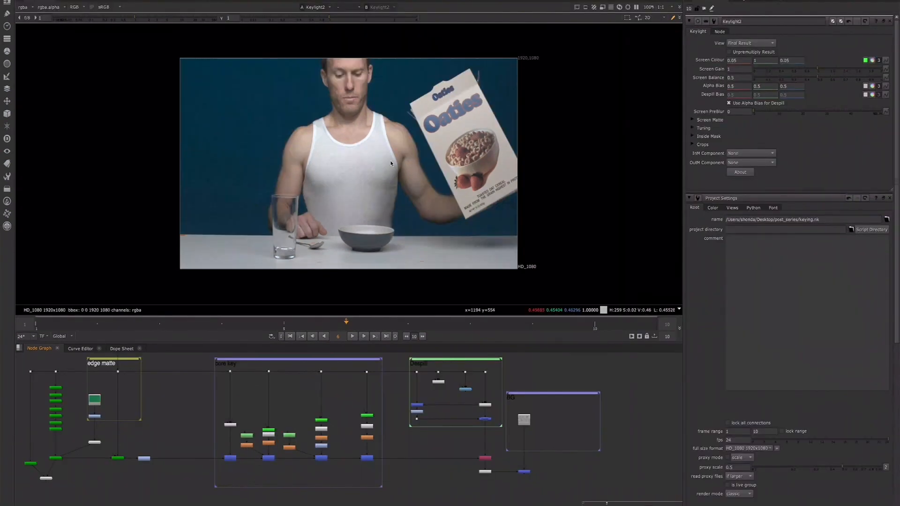
Add a dot on the plate line between the edge matte and core key groups, and create a Keyer node below it.
key("f")
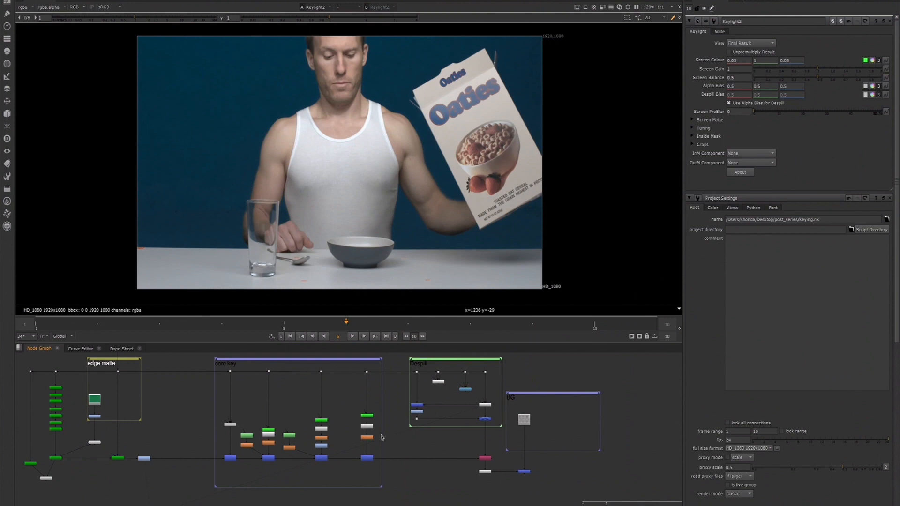
scroll(183, 381, "up", 2)
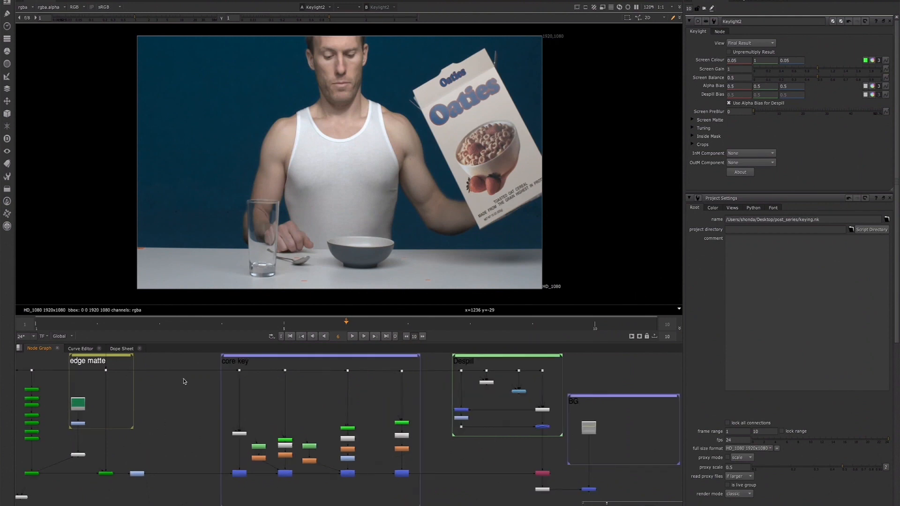
left_click(173, 371)
left_click(174, 411)
key("Tab")
type("key")
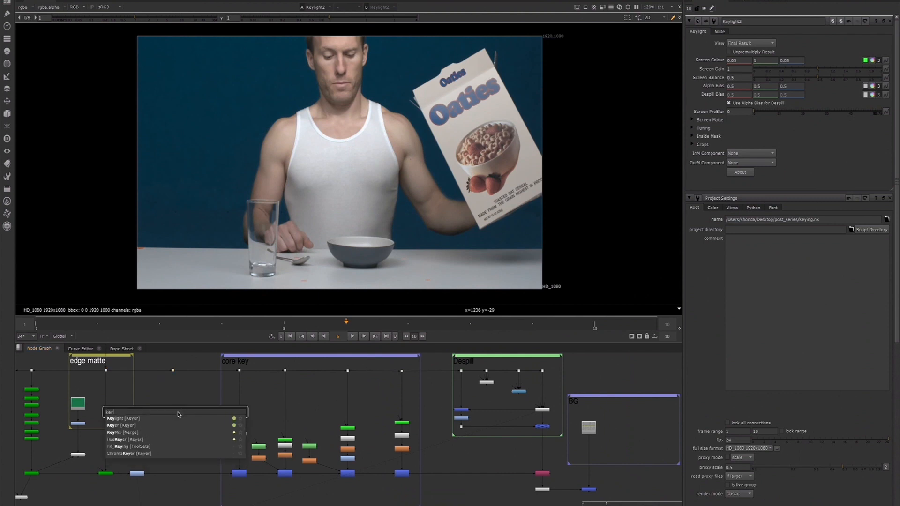
type("er")
left_click(129, 419)
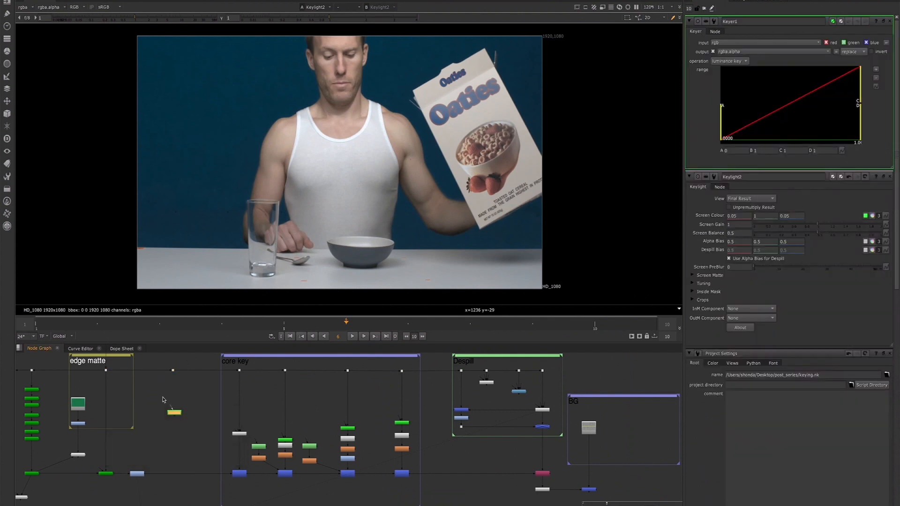
Connect the Keyer to the new dot, align it underneath, and view its result.
left_click_drag(171, 409, 173, 373)
left_click_drag(172, 413, 171, 408)
key("1")
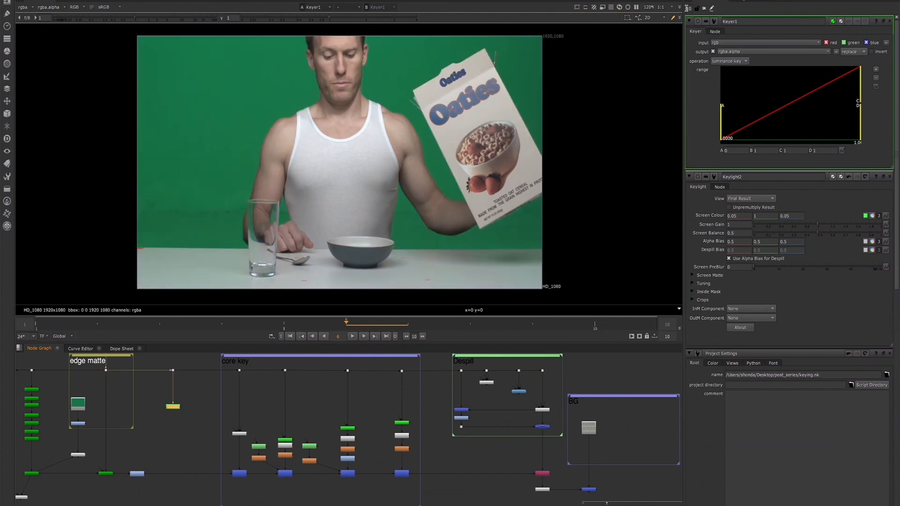
type("2")
key("Return")
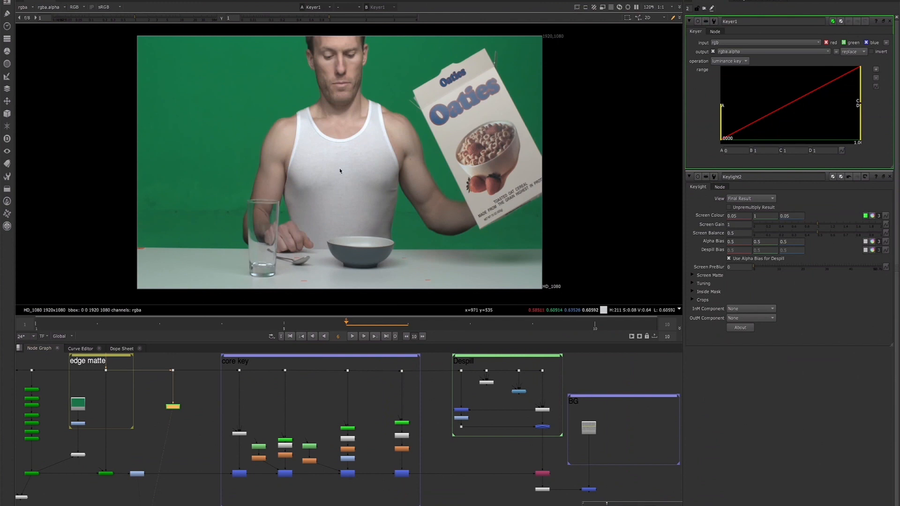
Compare the plate's red and blue channels individually through the Keyer, and return to full colour.
key("r")
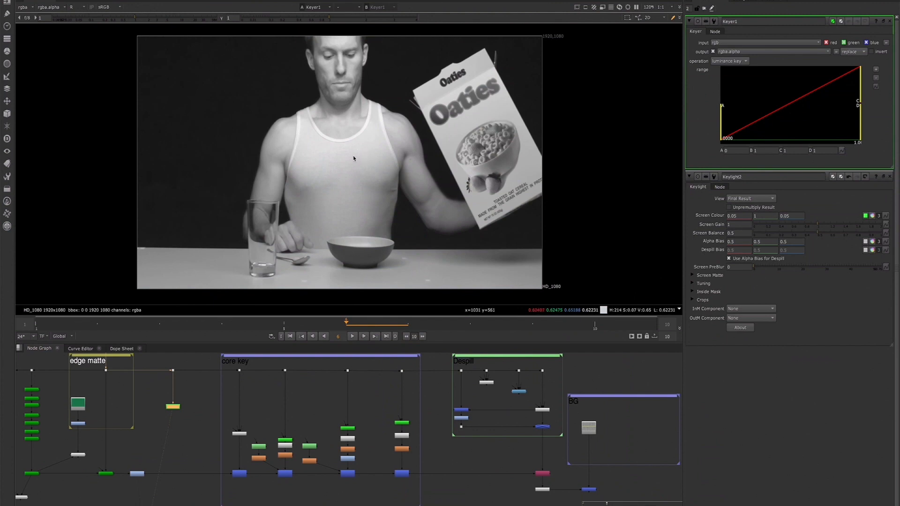
key("r")
key("r")
key("b")
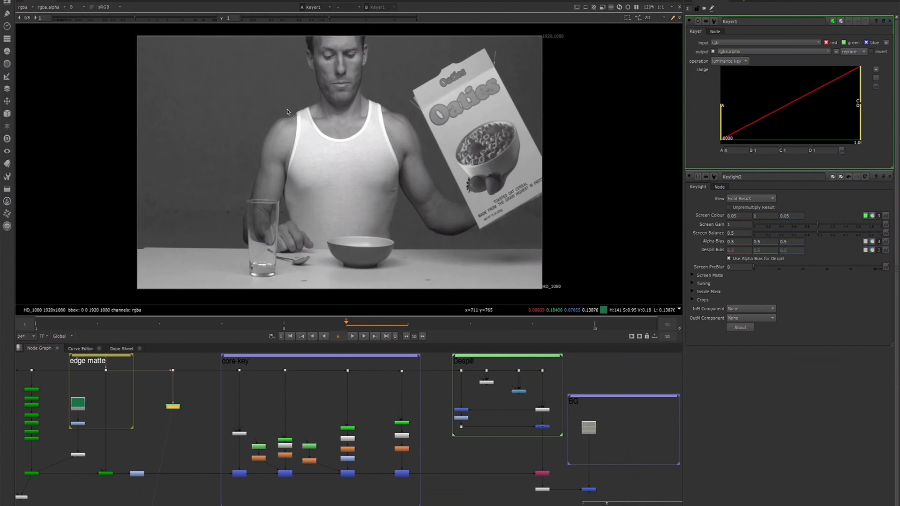
key("r")
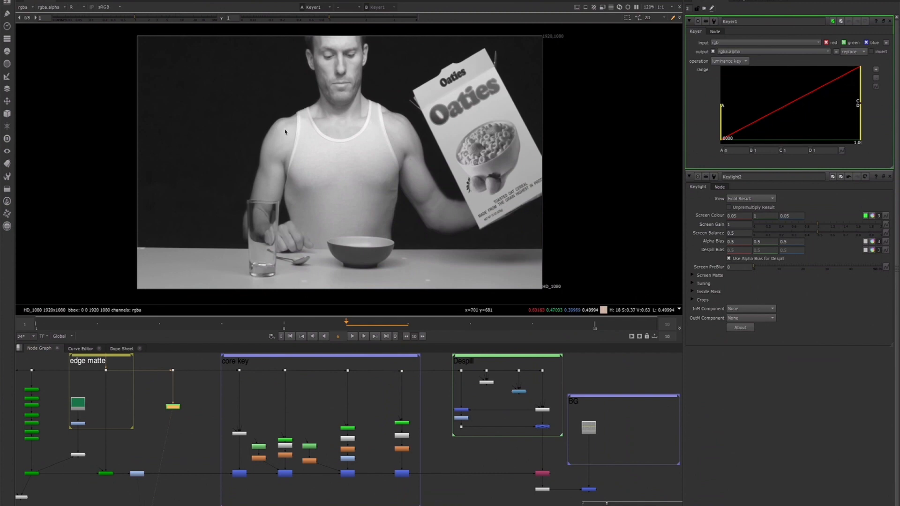
key("r")
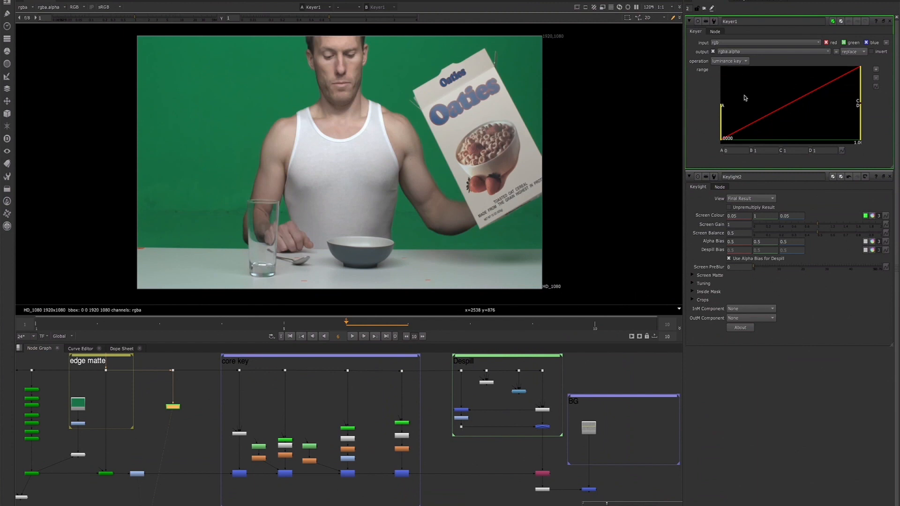
Review the Keyer's operation choices, keep luminance key, and view the resulting alpha channel.
left_click(730, 61)
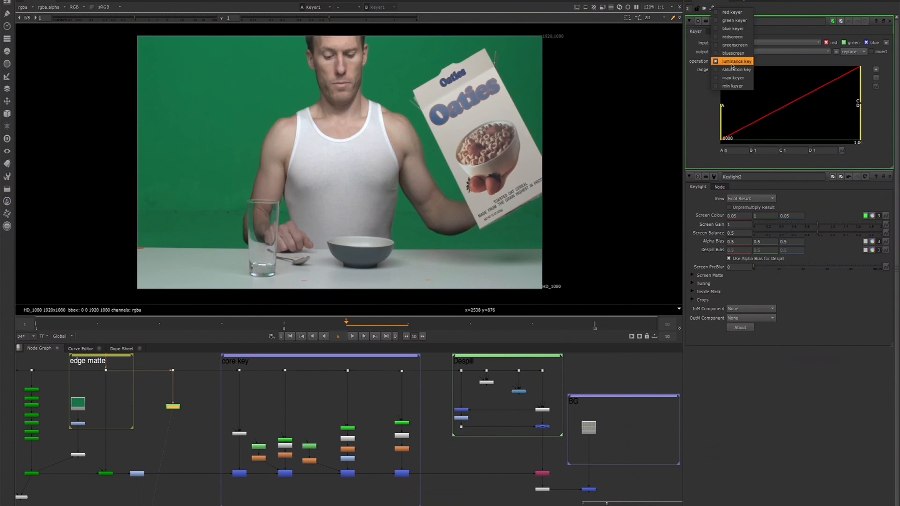
left_click(731, 63)
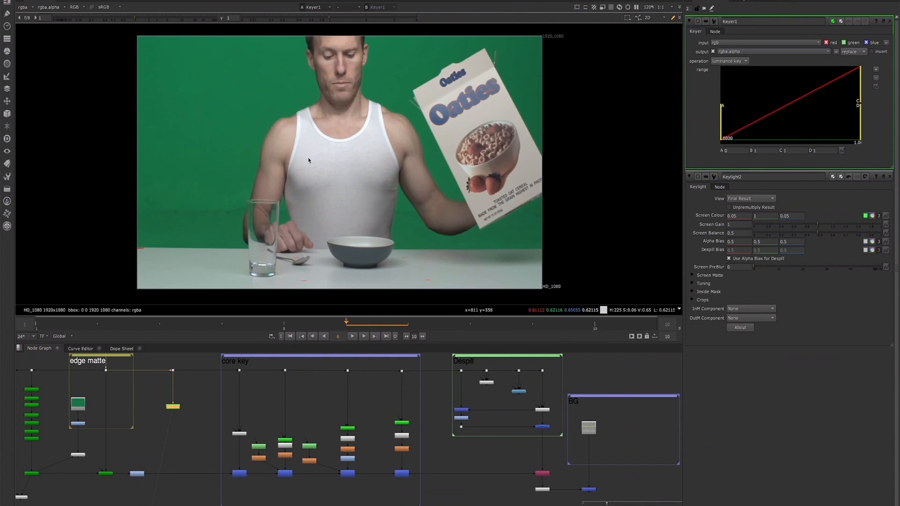
key("a")
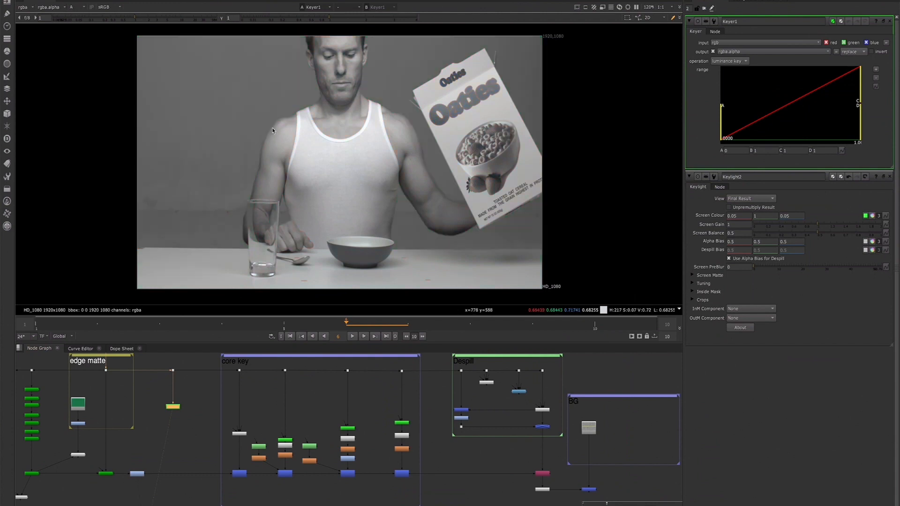
Compare the full-colour plate with the alpha channel made by the luminance key.
key("a")
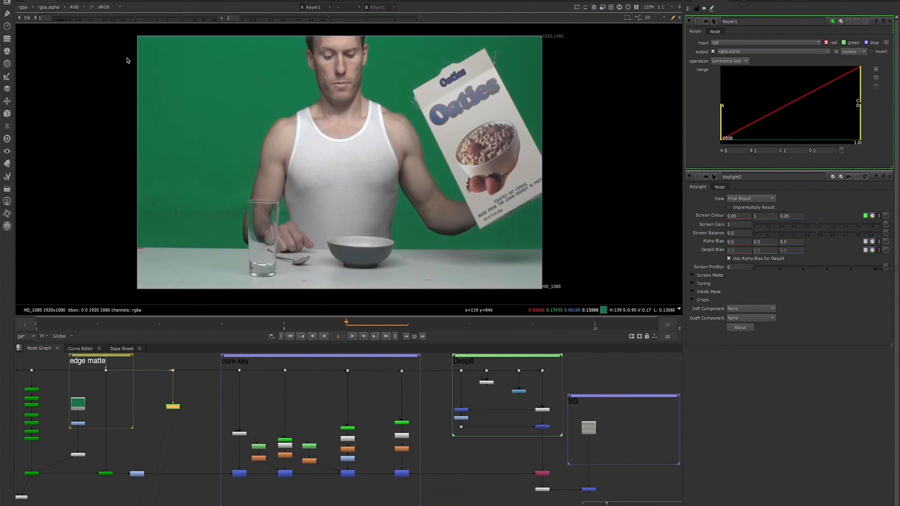
left_click(83, 7)
left_click(82, 46)
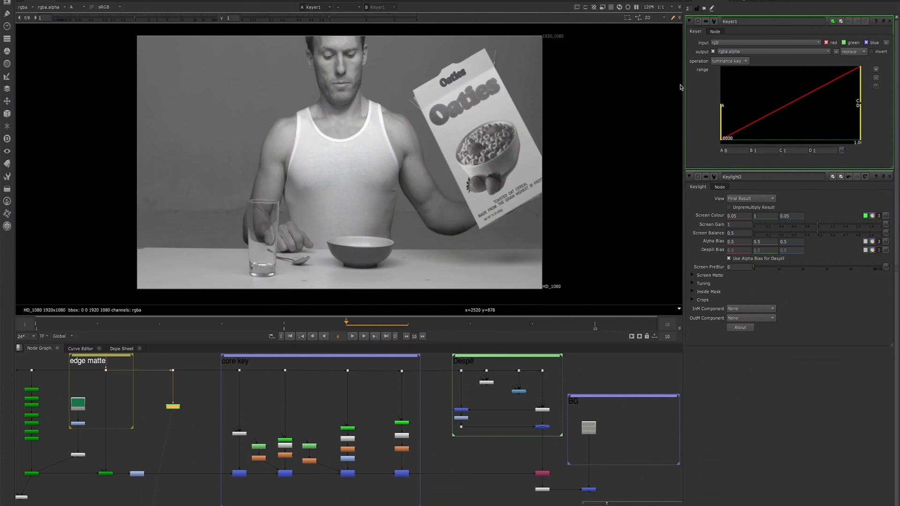
Try raising the lower range point A of the luminance key, and return it to 0.
left_click_drag(722, 123, 760, 123)
mouse_move(858, 94)
left_mouse_down()
mouse_move(787, 103)
mouse_move(861, 102)
left_mouse_up()
left_click_drag(761, 120, 720, 121)
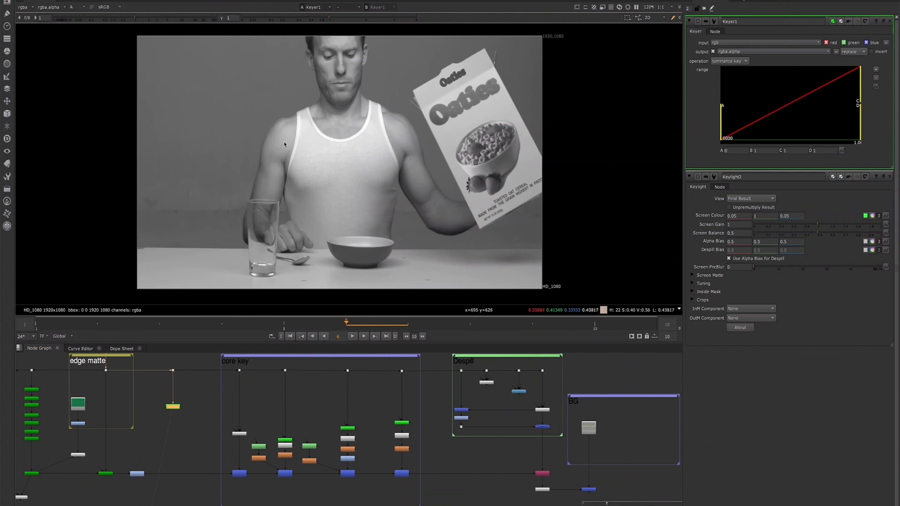
Check the plate's red channel, set the Keyer's operation to red keyer, and view the resulting alpha.
key("r")
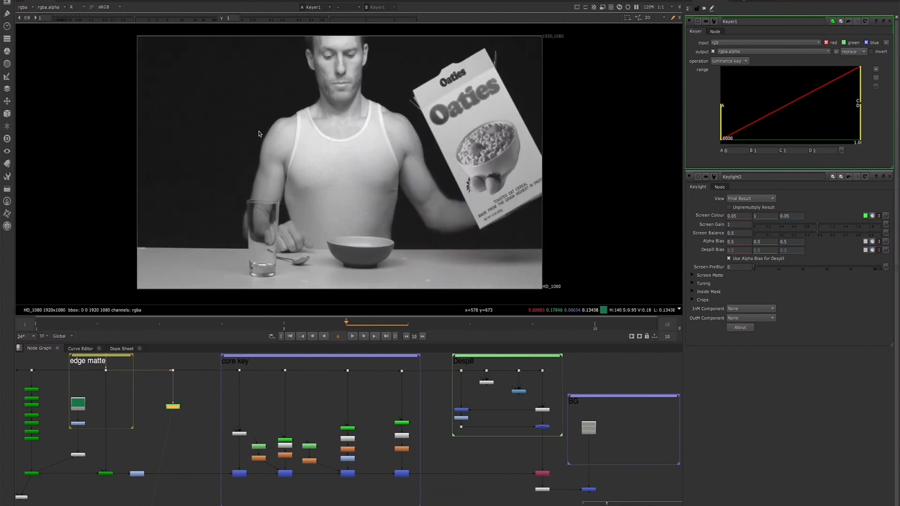
key("r")
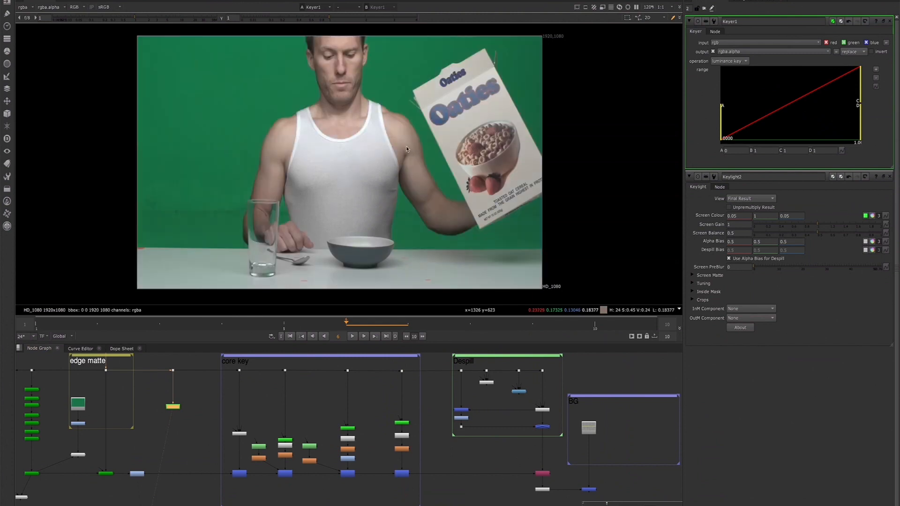
left_click(715, 61)
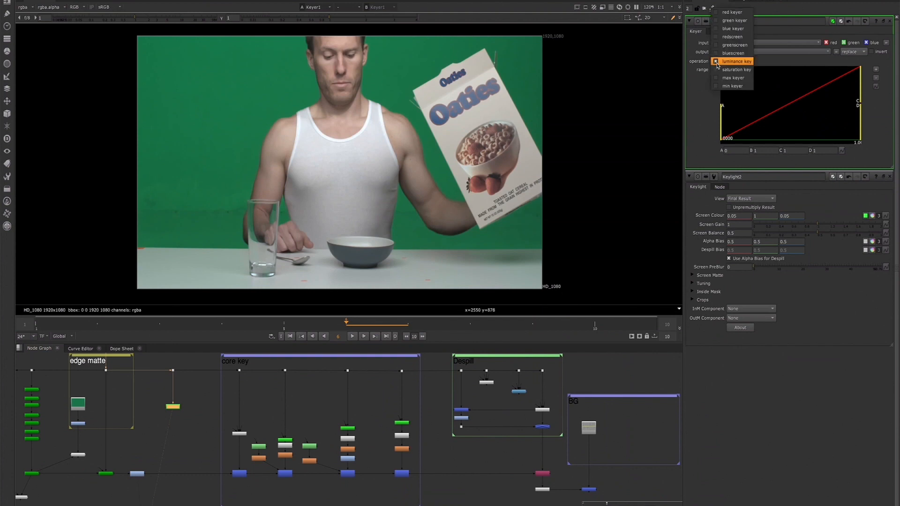
left_click(728, 14)
key("a")
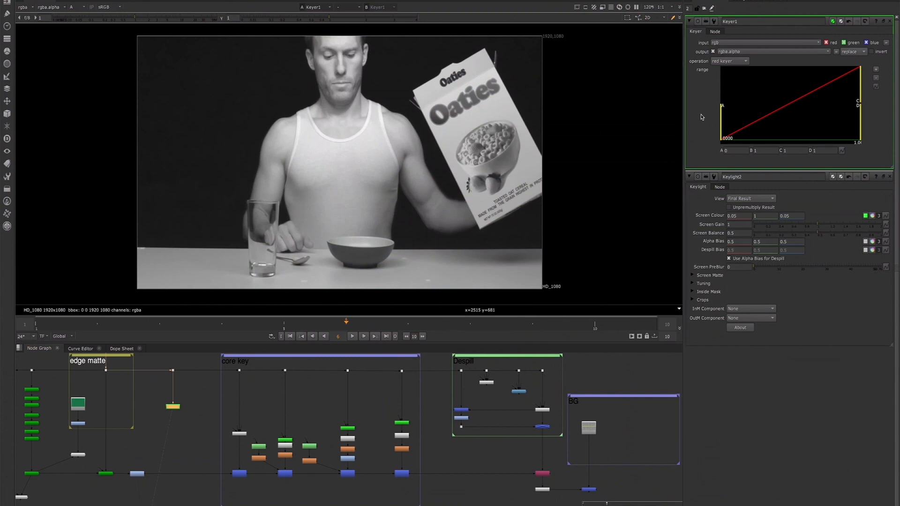
left_click(79, 11)
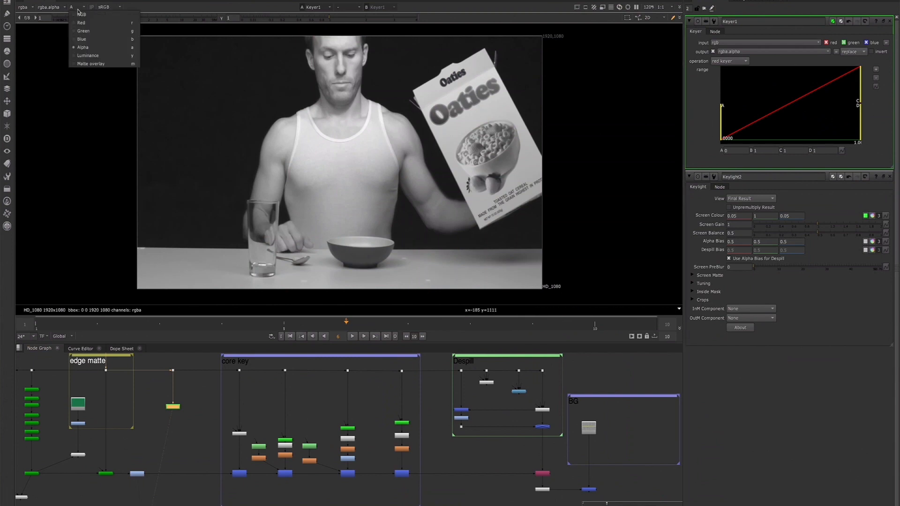
left_click(84, 50)
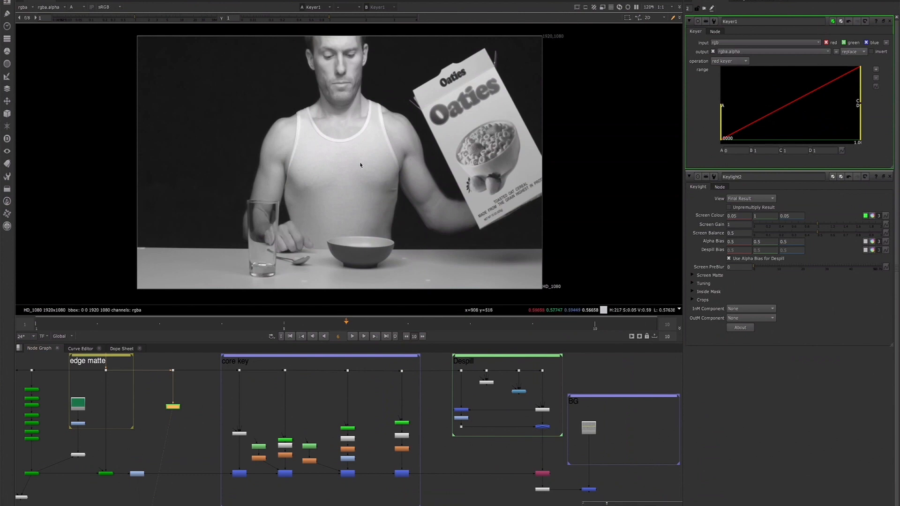
Raise range point A of the red key to about 0.027 to darken the background, and return it to 0.
left_click_drag(723, 117, 741, 116)
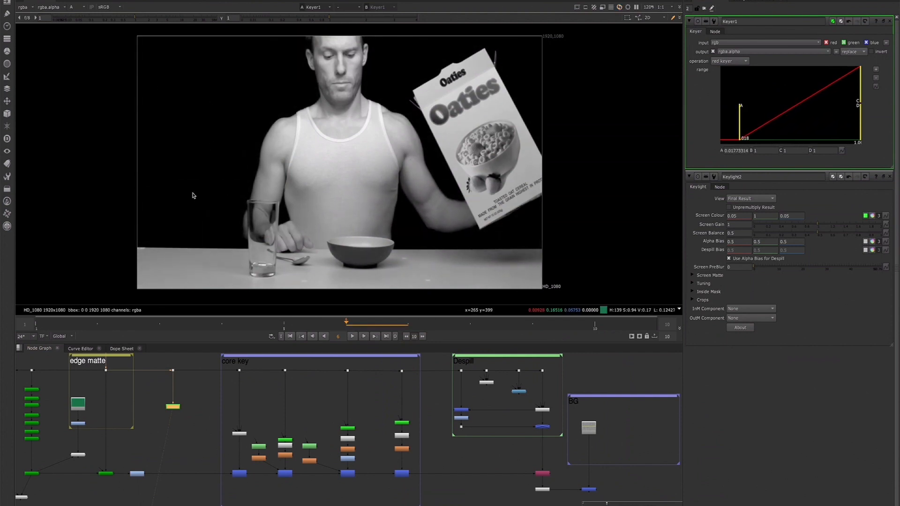
mouse_move(742, 128)
left_mouse_down()
mouse_move(689, 123)
mouse_move(744, 127)
left_mouse_up()
left_click_drag(860, 99, 889, 108)
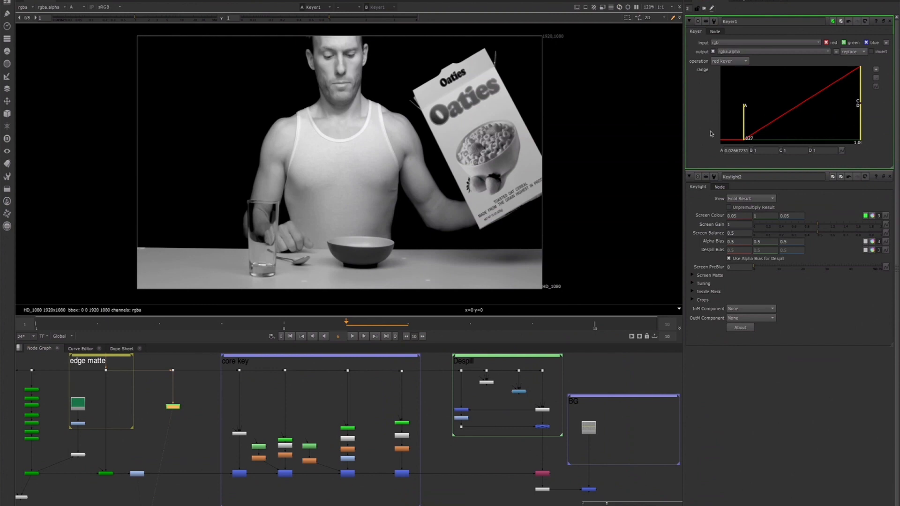
left_click_drag(744, 123, 722, 123)
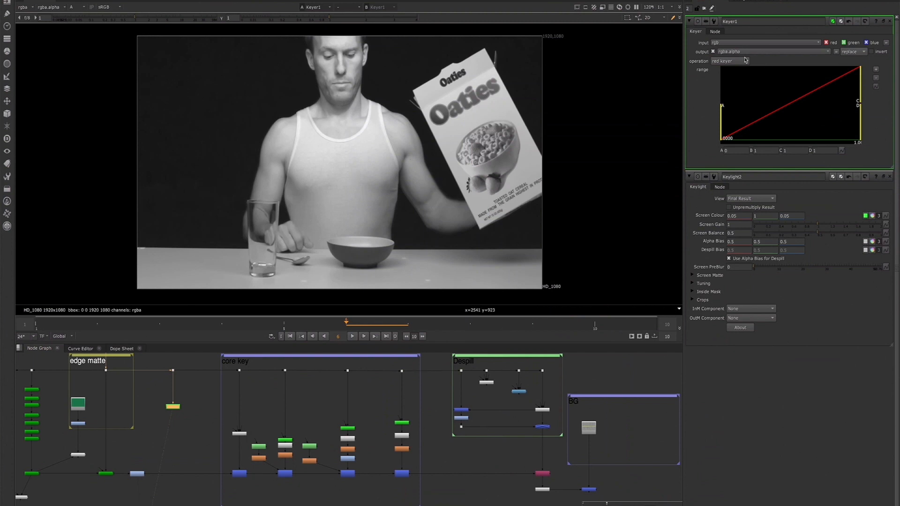
Switch the Keyer's operation to greenscreen and compare its alpha with the full-colour plate.
left_click(726, 63)
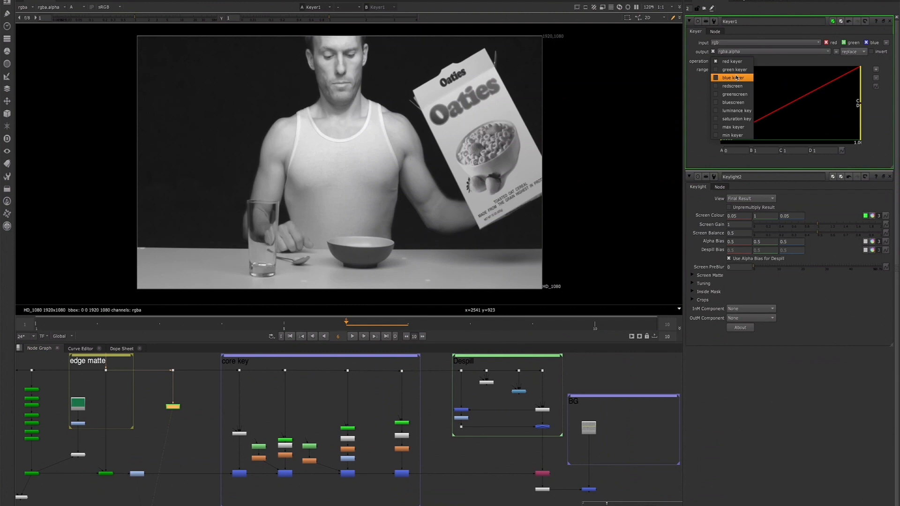
left_click(732, 94)
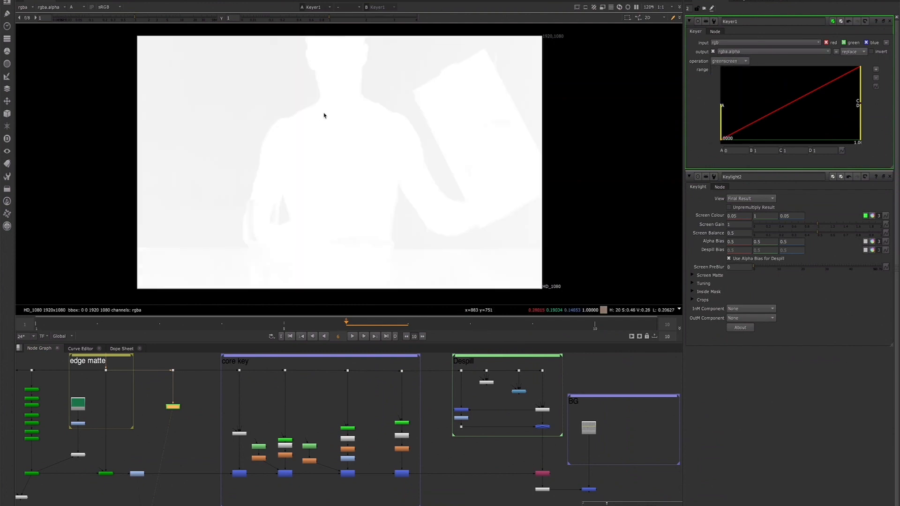
key("a")
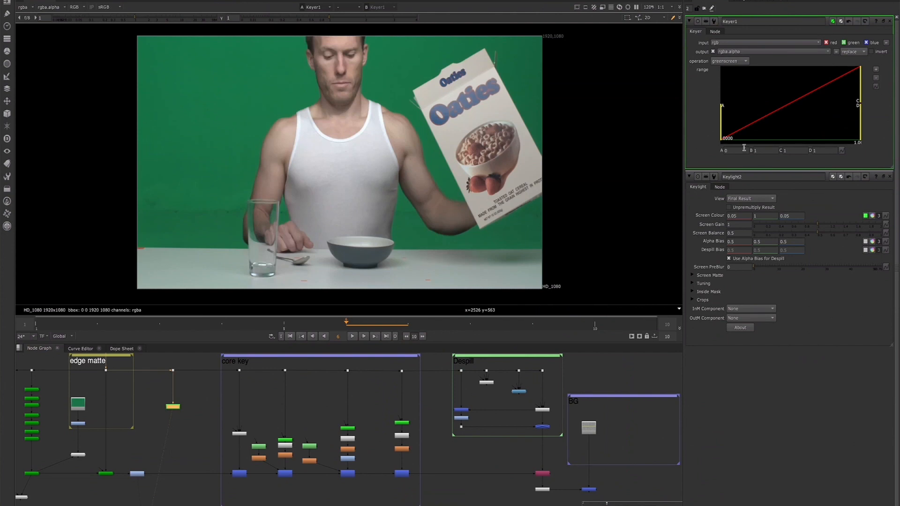
key("a")
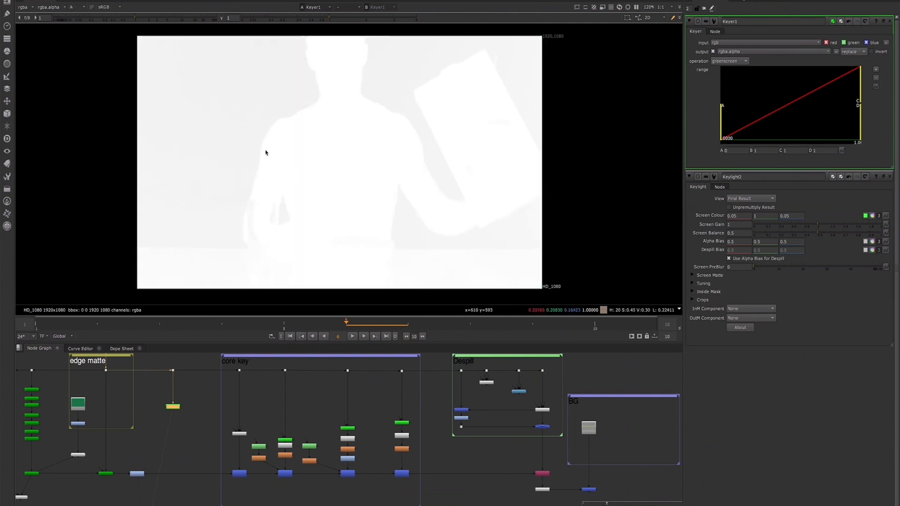
Try raising the greenscreen key's range point A to about 0.191, and review the operation choices, keeping greenscreen.
mouse_move(721, 113)
left_mouse_down()
mouse_move(765, 113)
mouse_move(720, 113)
left_mouse_up()
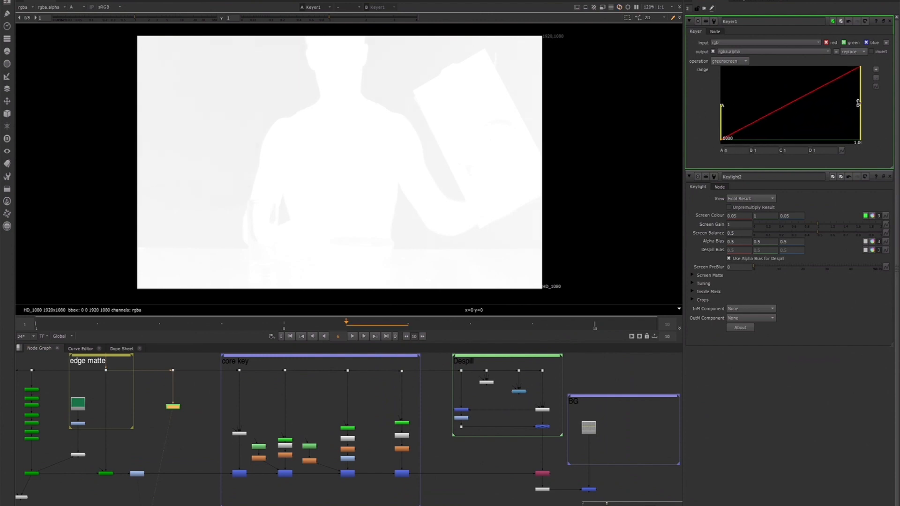
mouse_move(859, 99)
left_mouse_down()
mouse_move(832, 97)
mouse_move(874, 96)
left_mouse_up()
left_click_drag(720, 112, 782, 116)
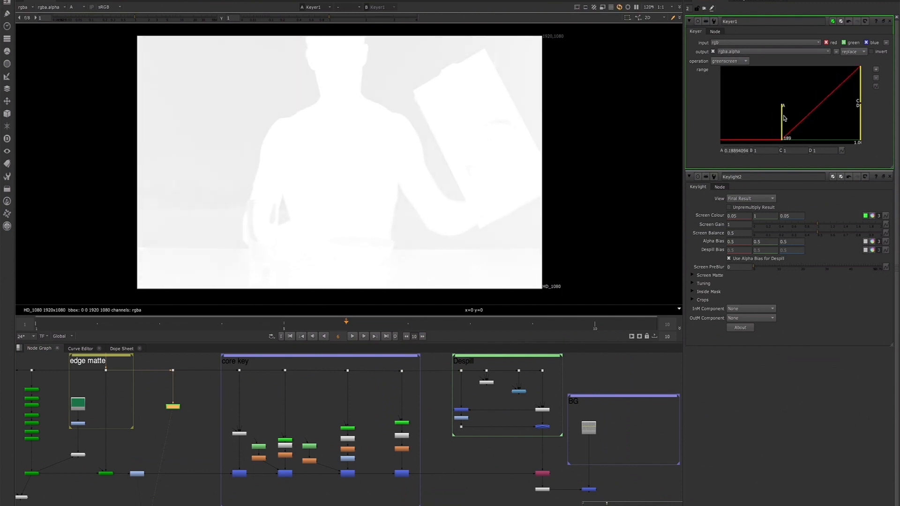
left_click(727, 62)
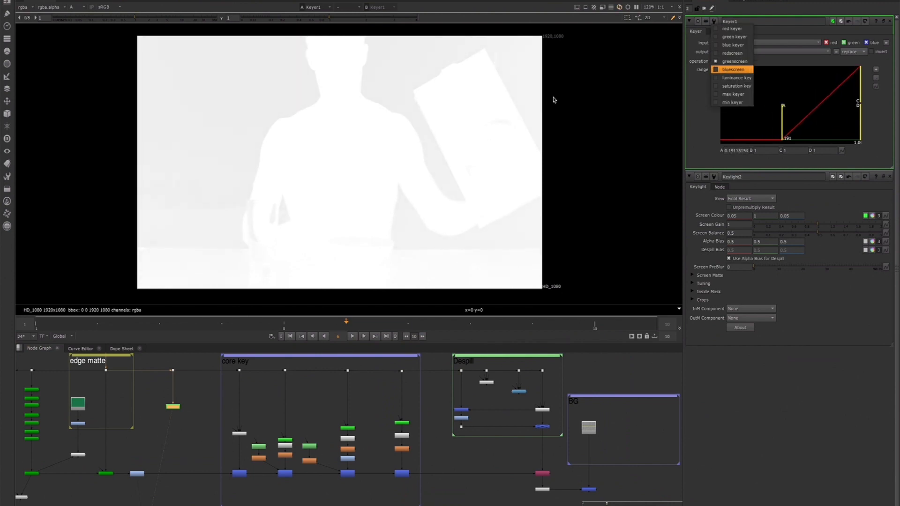
left_click(303, 155)
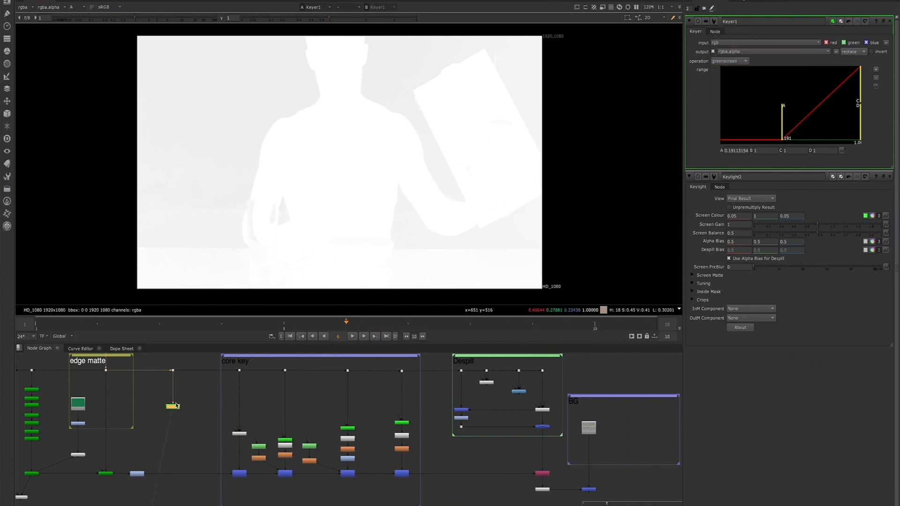
Return to full colour, delete the old Keyer, and create a fresh Keyer node below the dot.
key("a")
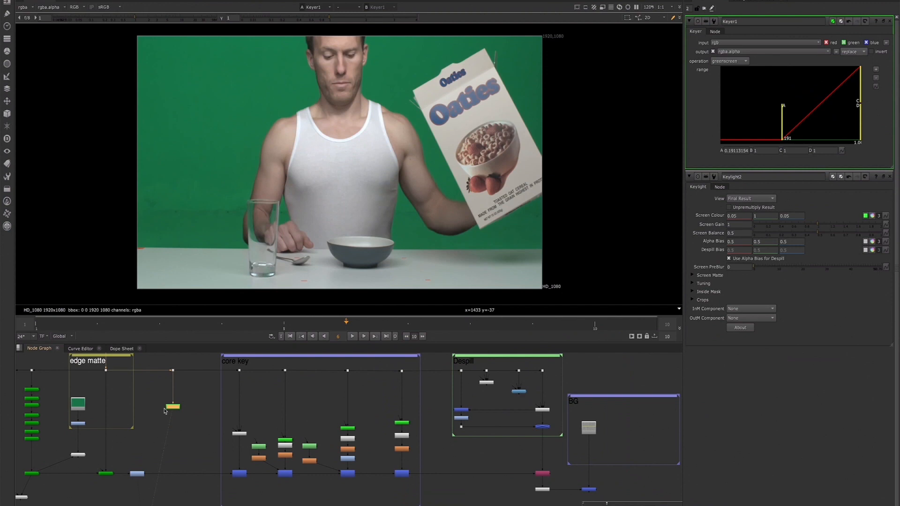
key("Delete")
key("Tab")
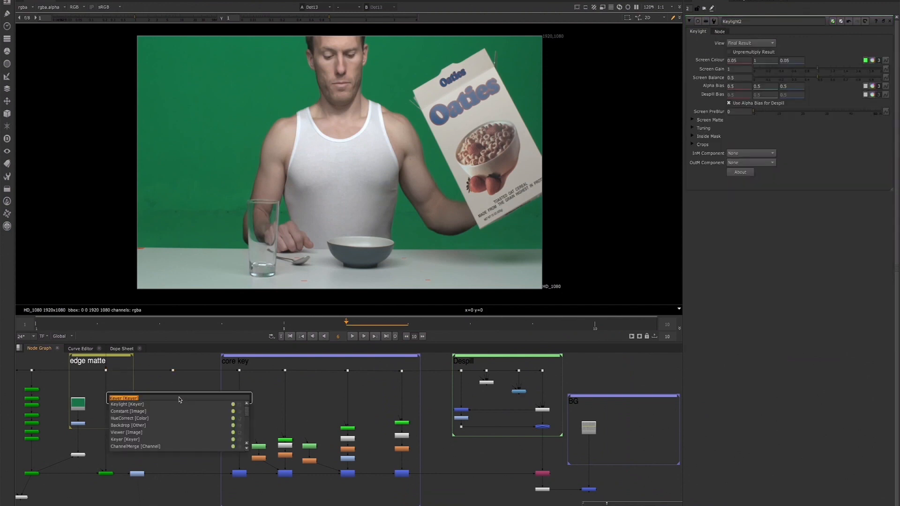
type("keye")
left_click(129, 411)
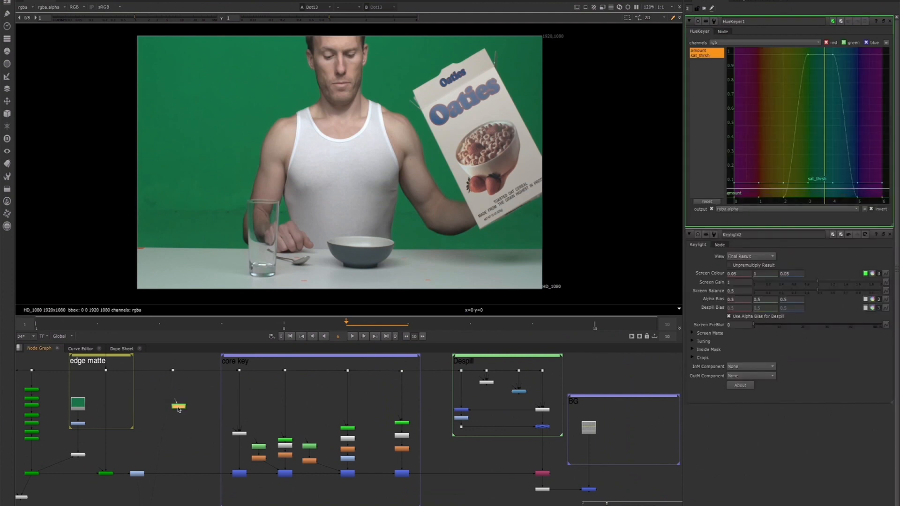
key("Delete")
key("Tab")
type("keye")
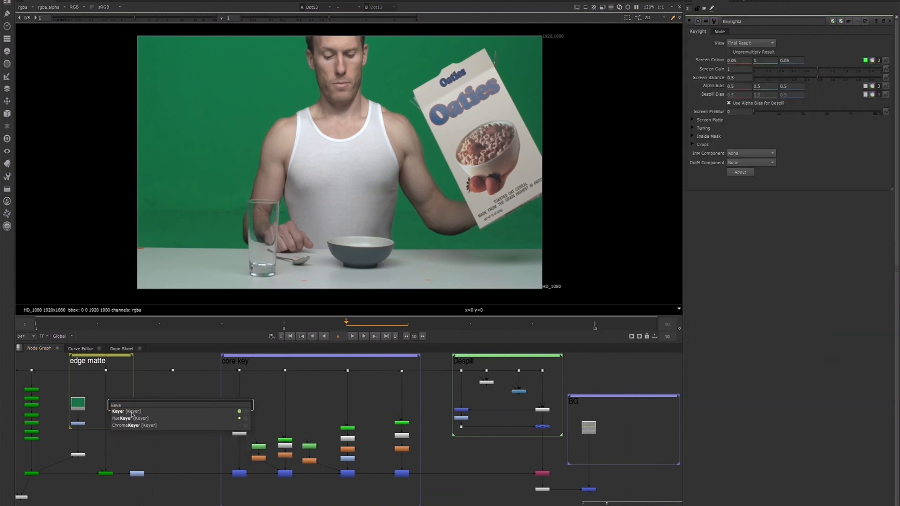
left_click(132, 412)
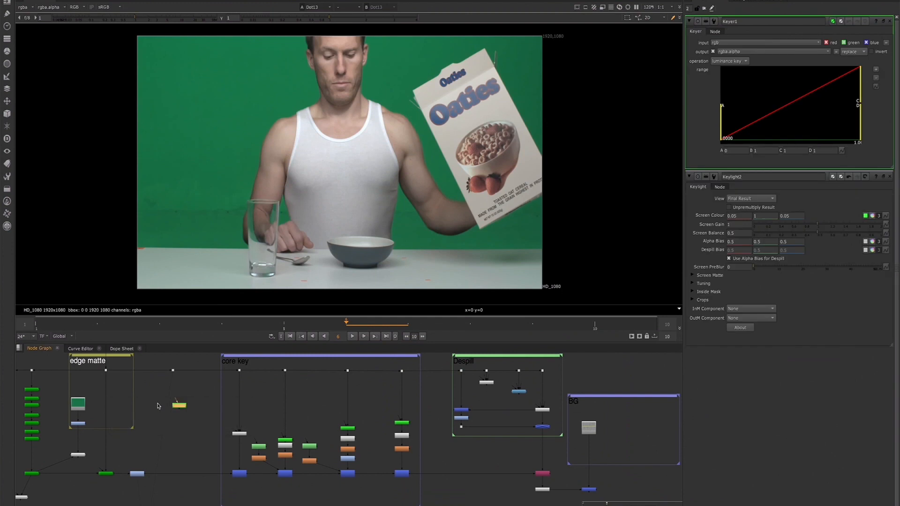
Connect the new Keyer to the dot, align it underneath, and view its result.
left_click_drag(178, 401, 173, 371)
left_click_drag(177, 406, 174, 404)
key("1")
left_click(177, 401)
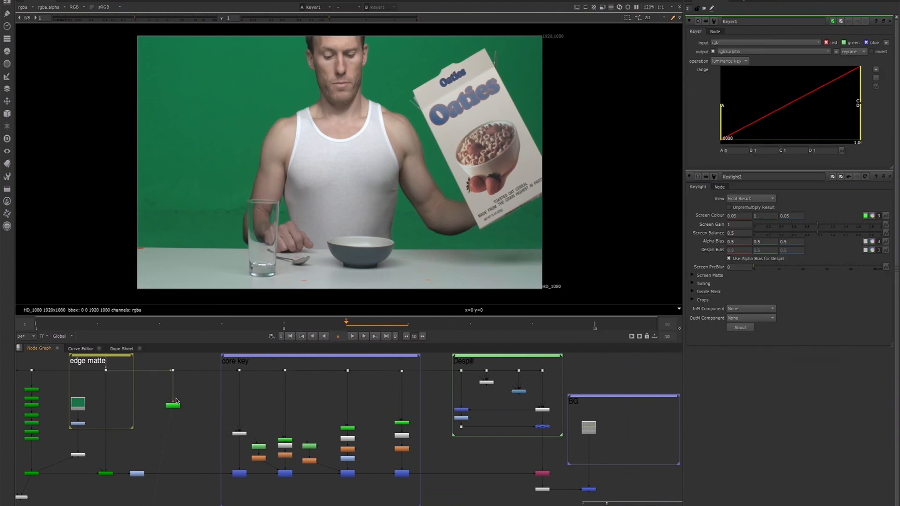
Set the new Keyer's operation to greenscreen and, viewing the alpha, raise range point A to about 0.921.
left_click(744, 61)
left_click(736, 43)
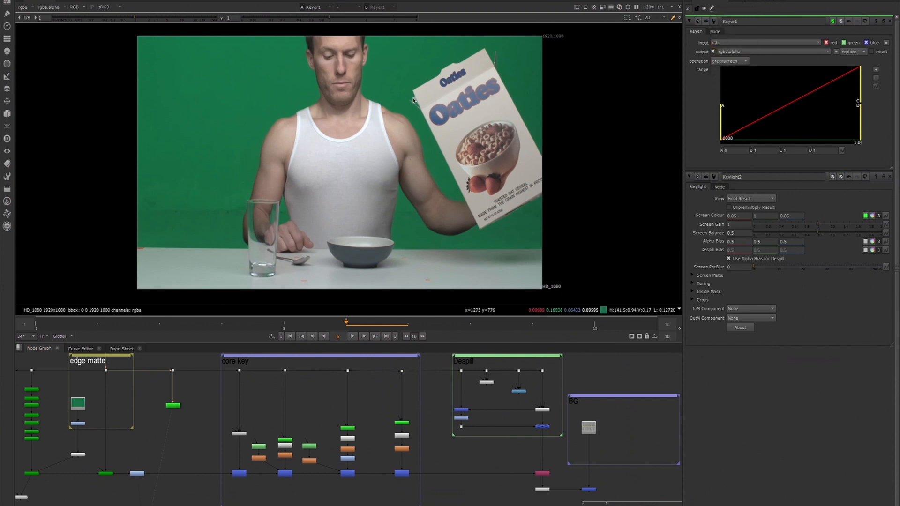
key("a")
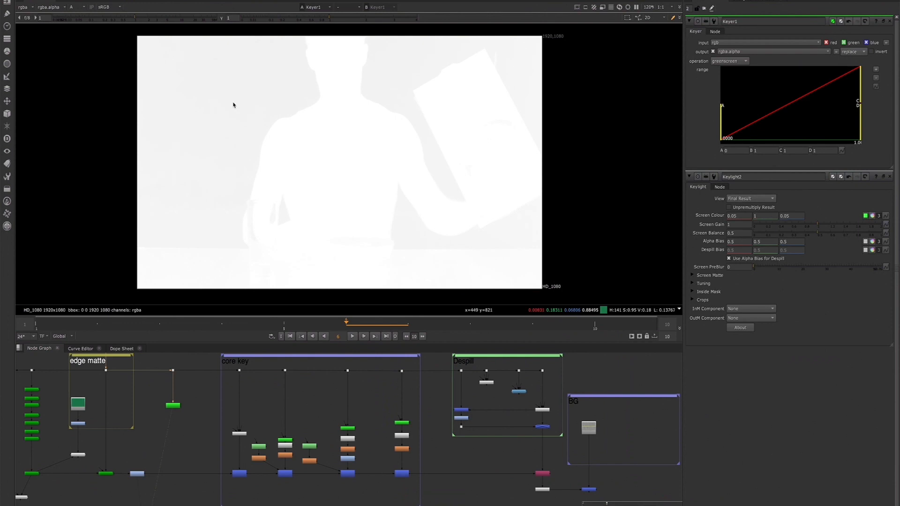
left_click_drag(722, 125, 856, 135)
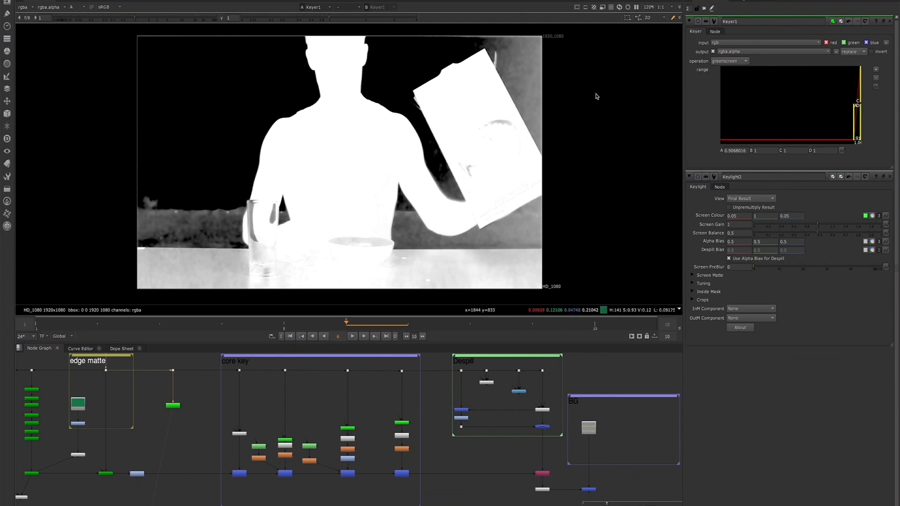
left_click_drag(856, 119, 855, 118)
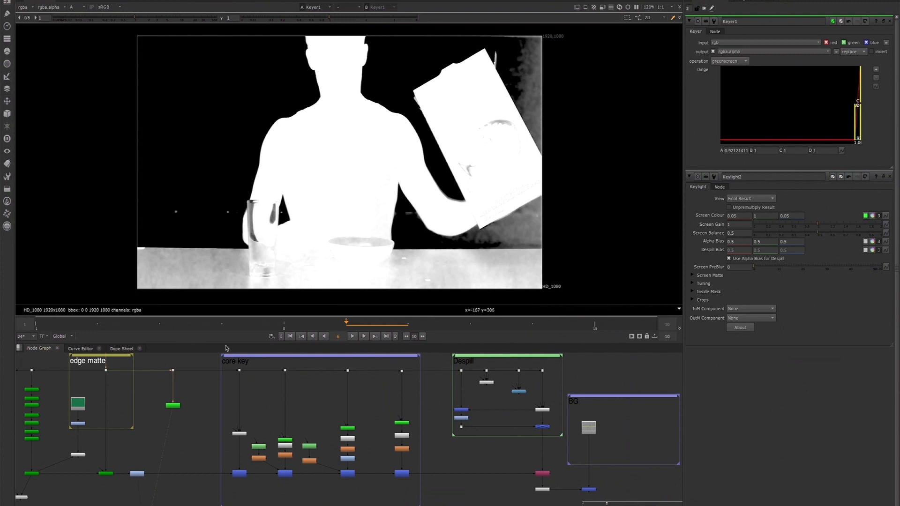
Create a Roto node and draw an ellipse over the man's shoulder above the glass, extending its lower and upper points outward.
key("o")
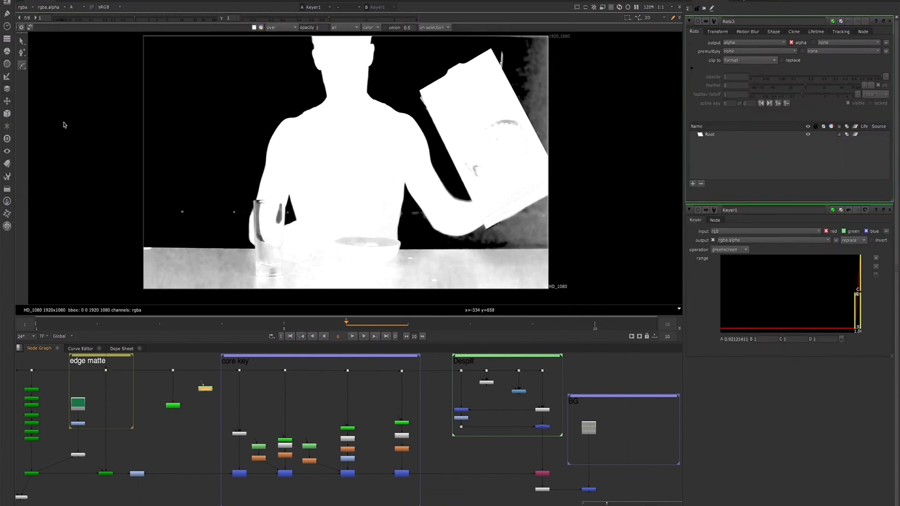
right_click(21, 65)
left_click(33, 92)
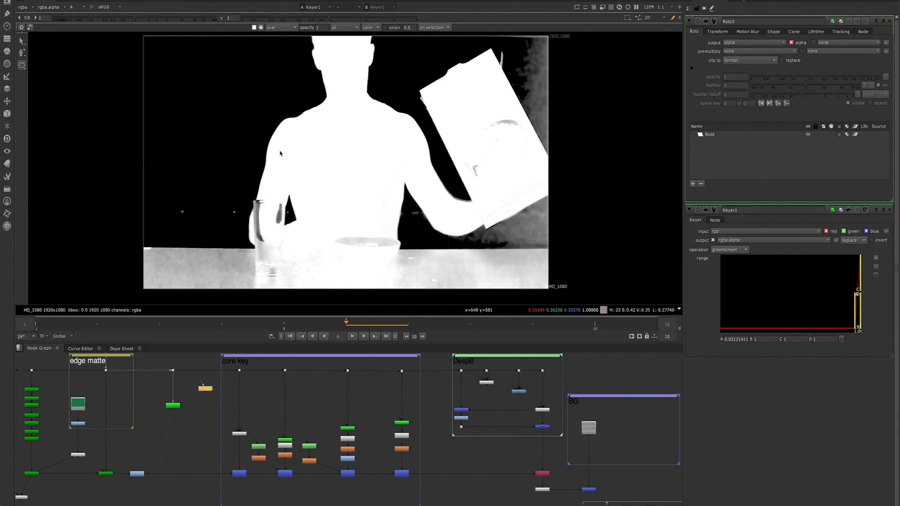
left_click_drag(259, 111, 341, 160)
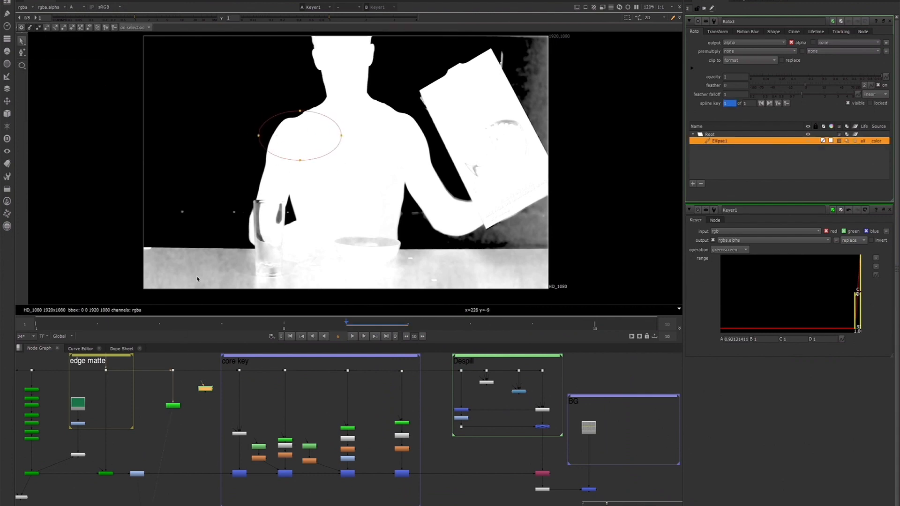
left_click_drag(300, 160, 294, 171)
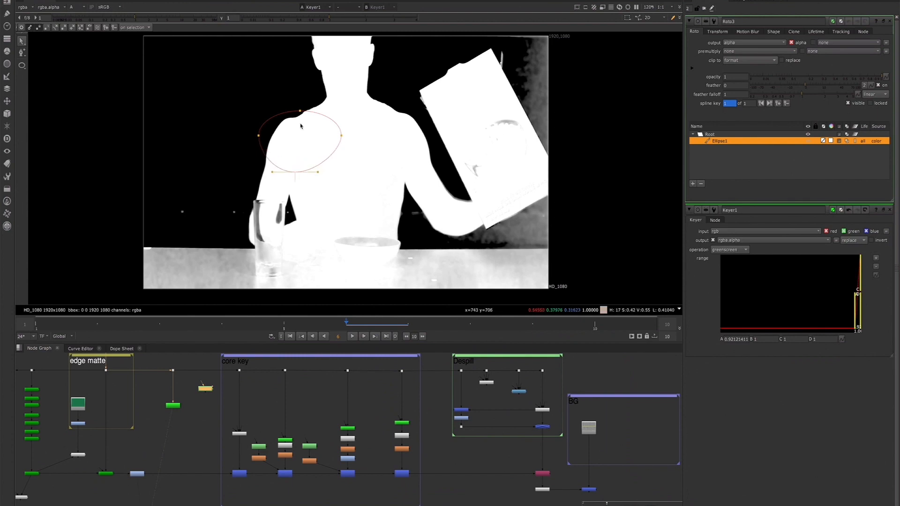
left_click_drag(300, 111, 301, 102)
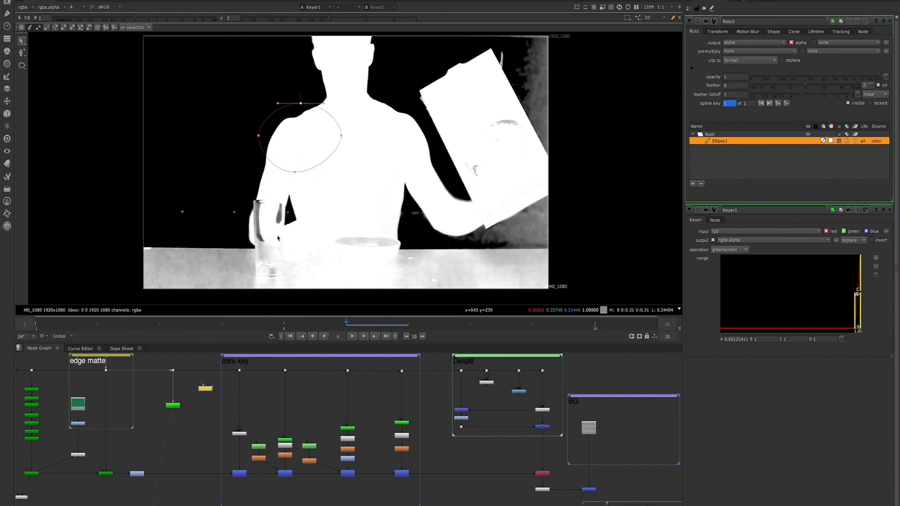
Insert a KeyMix node into the matte stream, feeding it the greenscreen Keyer and using the Roto as its mask.
left_click(183, 447)
key("Tab")
type("key")
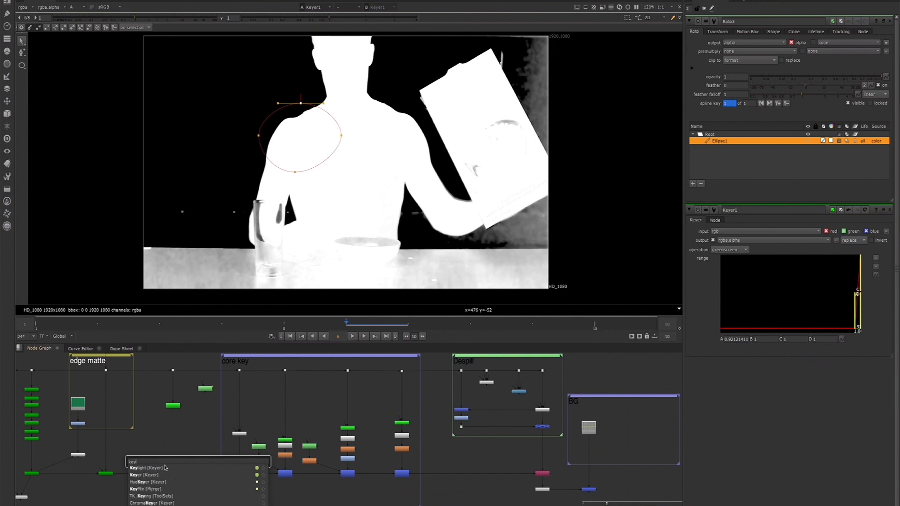
left_click(143, 490)
left_click_drag(188, 445, 171, 381)
scroll(181, 470, "up", 2)
left_click_drag(168, 468, 220, 356)
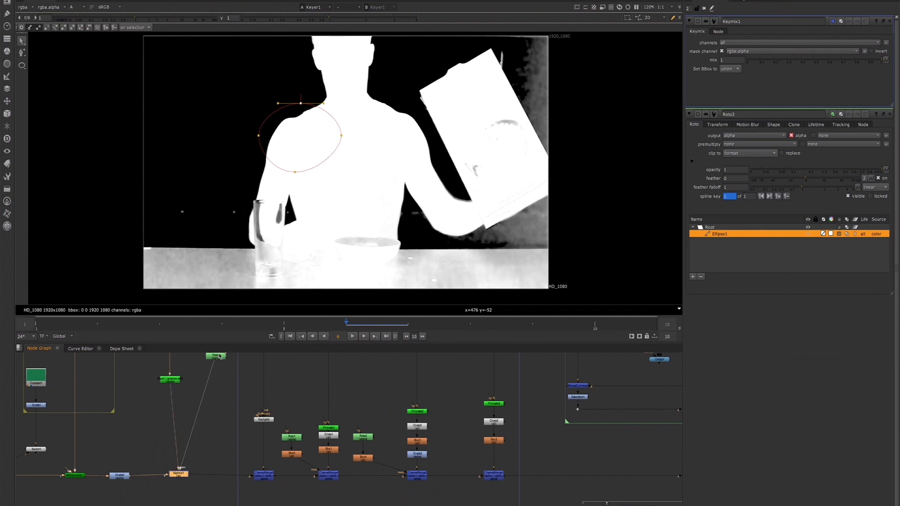
View the KeyMix's alpha and toggle the node off and on to compare the shoulder edge inside the ellipse.
left_click(176, 474)
key("1")
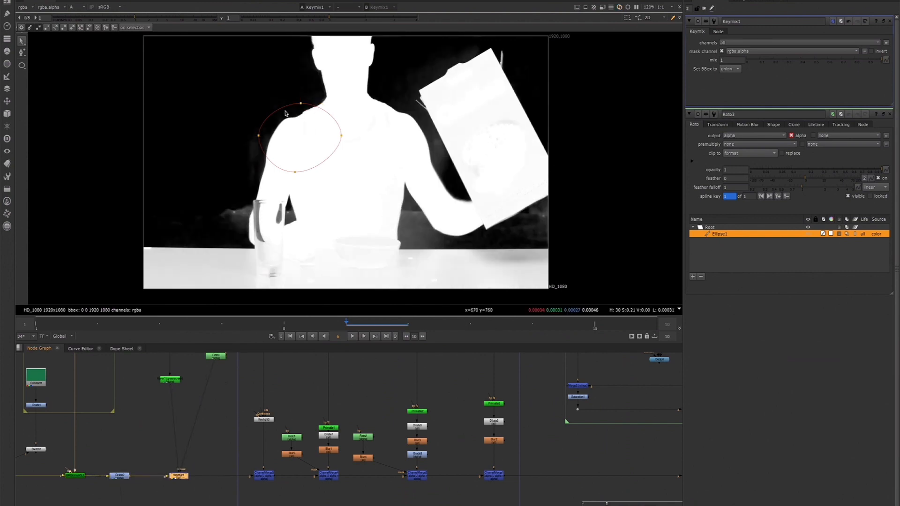
scroll(284, 148, "up", 5)
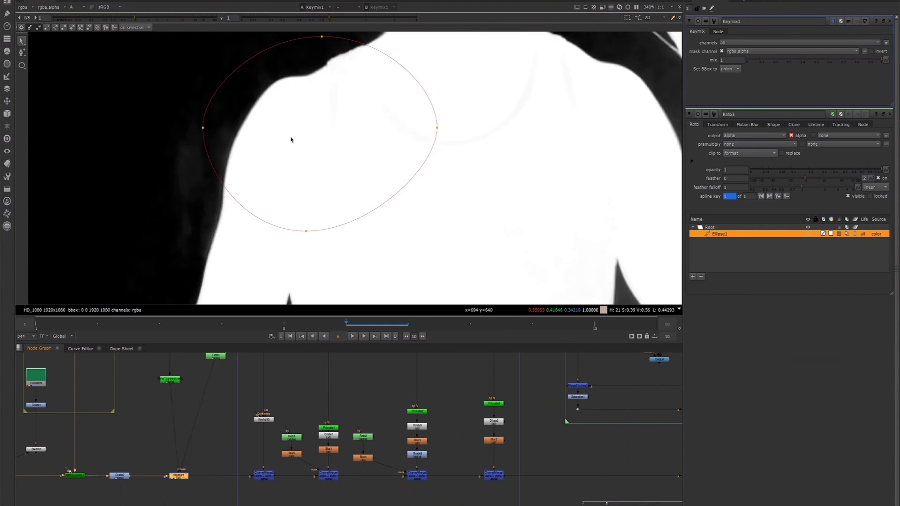
left_click_drag(170, 382, 170, 404)
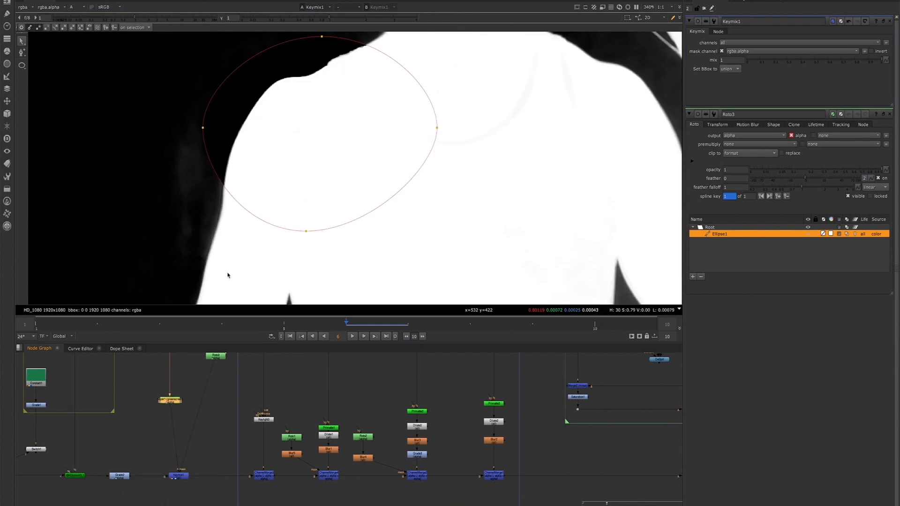
key("d")
key("d")
left_click(180, 478)
key("d")
key("d")
key("d")
key("d")
key("d")
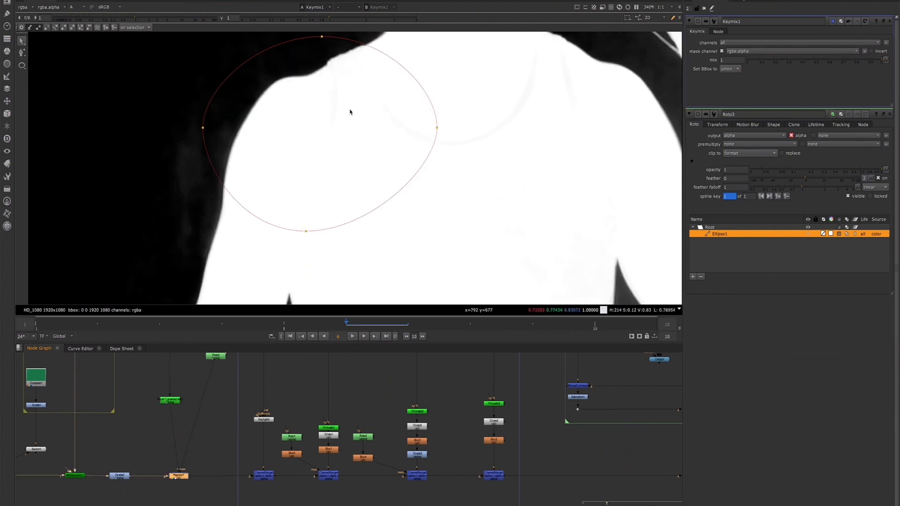
scroll(346, 129, "down", 5)
key("d")
key("d")
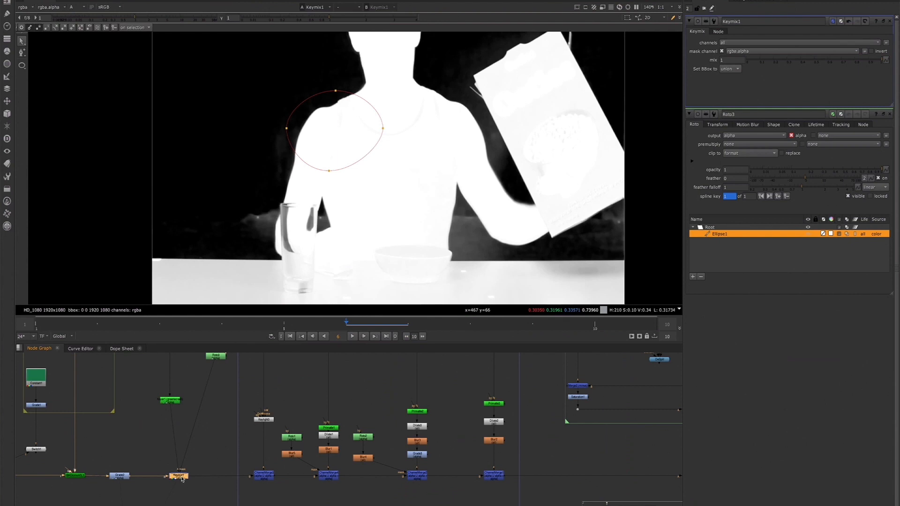
Delete the KeyMix, the greenscreen Keyer and the Roto node, keeping the Grade in the matte stream.
key("Delete")
scroll(187, 417, "down", 2)
middle_click_drag(184, 424, 181, 459)
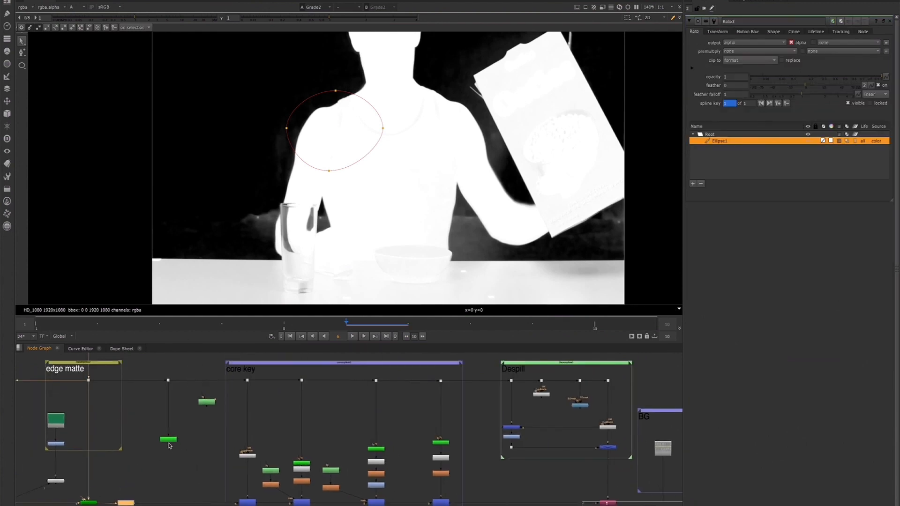
key("Delete")
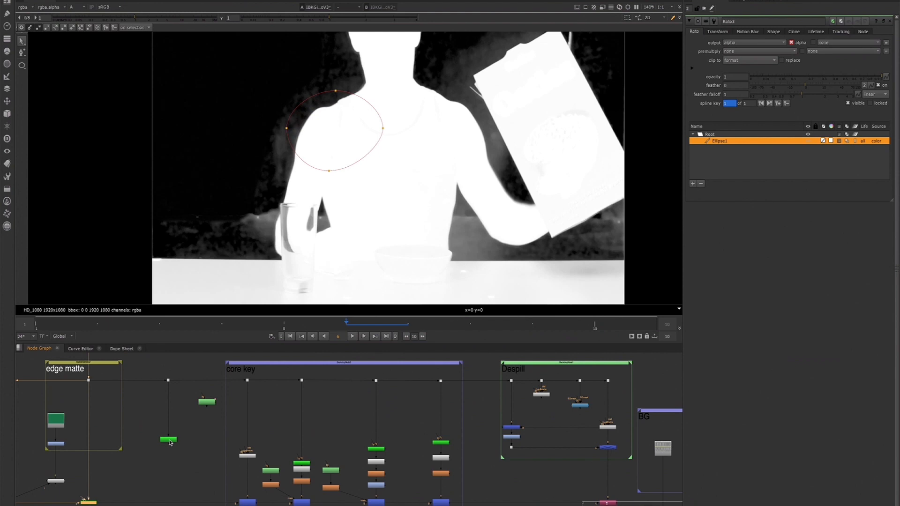
left_click(169, 440)
key("Delete")
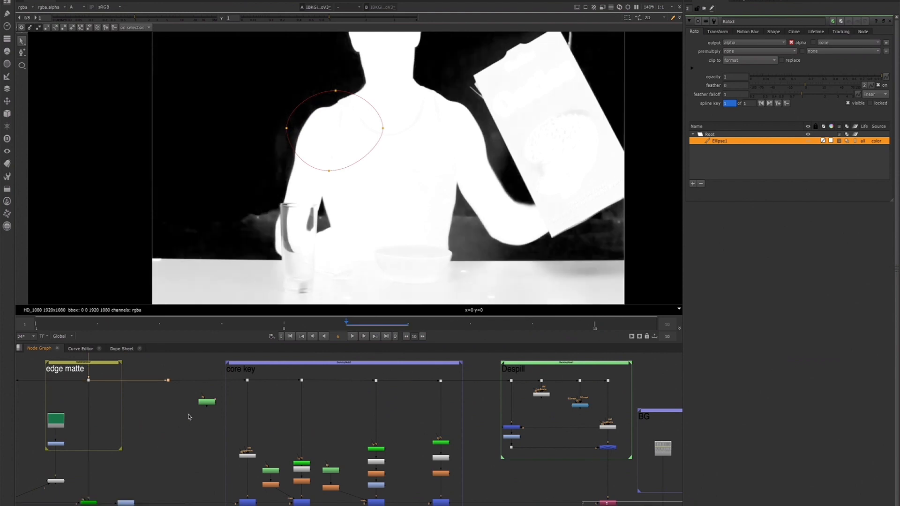
left_click(206, 402)
key("Delete")
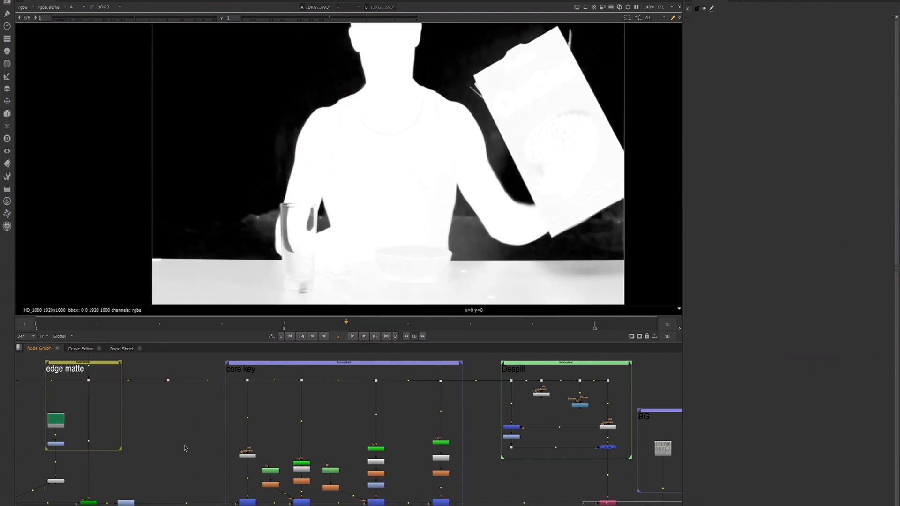
View the final Merge over the checkerboard background in full colour.
scroll(188, 449, "down", 5)
scroll(511, 464, "up", 6)
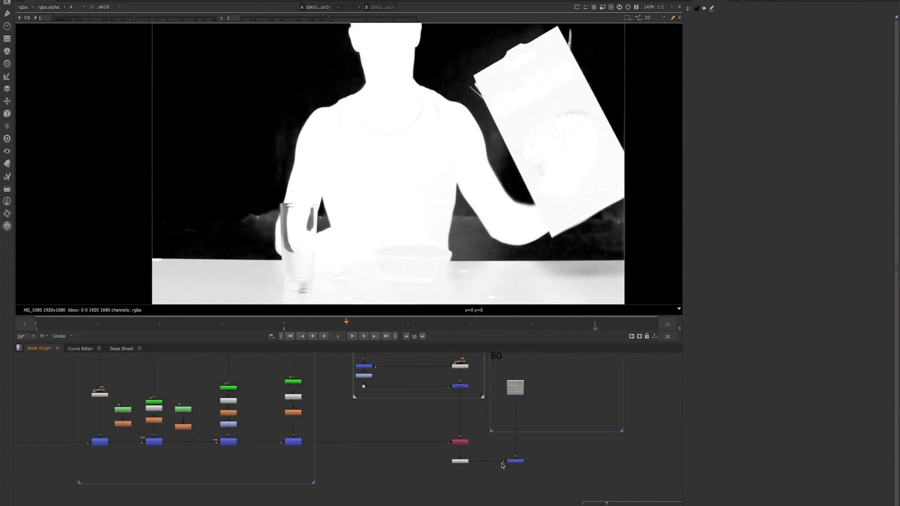
key("1")
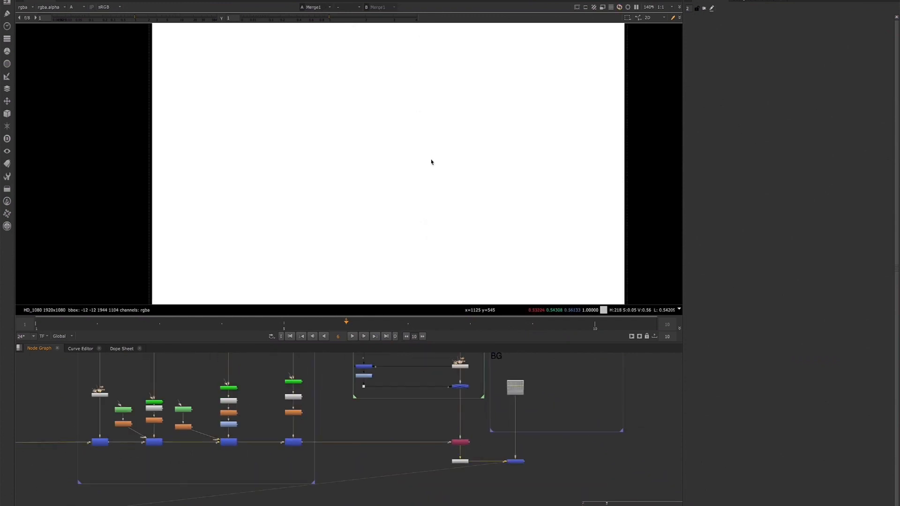
key("a")
middle_click_drag(439, 379, 414, 390)
scroll(414, 392, "down", 4)
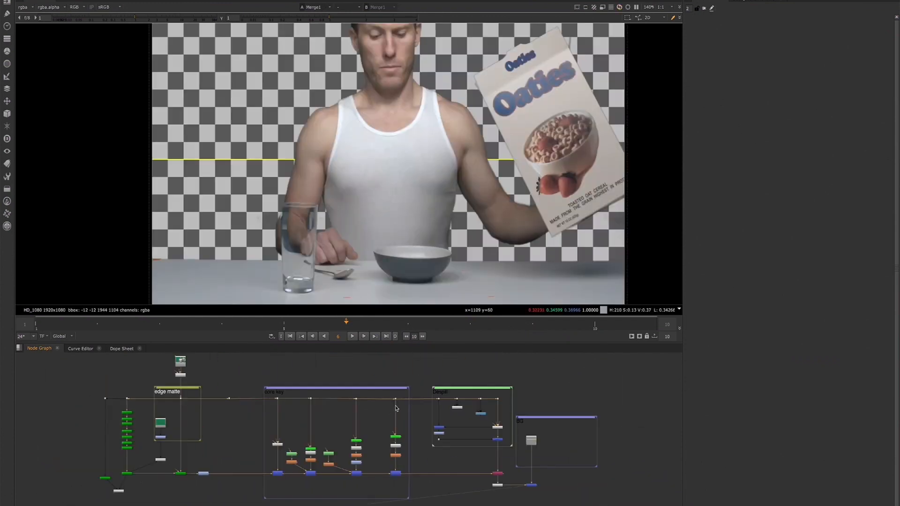
View the Keylight result in the Despill group, followed by the Saturation node's output.
scroll(408, 397, "up", 3)
left_click(532, 443)
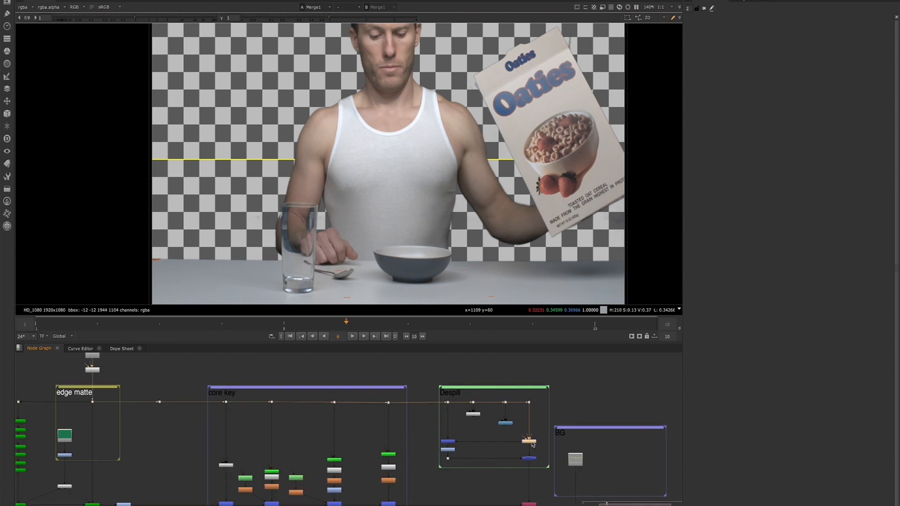
key("1")
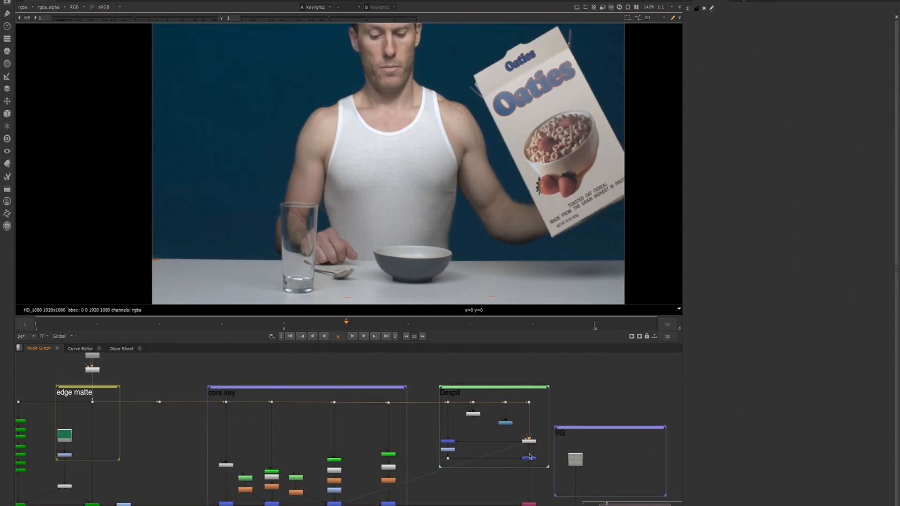
middle_click_drag(501, 448, 458, 394)
scroll(406, 393, "up", 2)
left_click_drag(393, 378, 502, 381)
left_click(403, 398)
key("1")
View the Despill group's last Merge and toggle it off and on to compare the despilled plate.
left_click(499, 407)
key("1")
key("d")
key("d")
key("d")
key("d")
key("d")
key("d")
key("d")
key("d")
key("d")
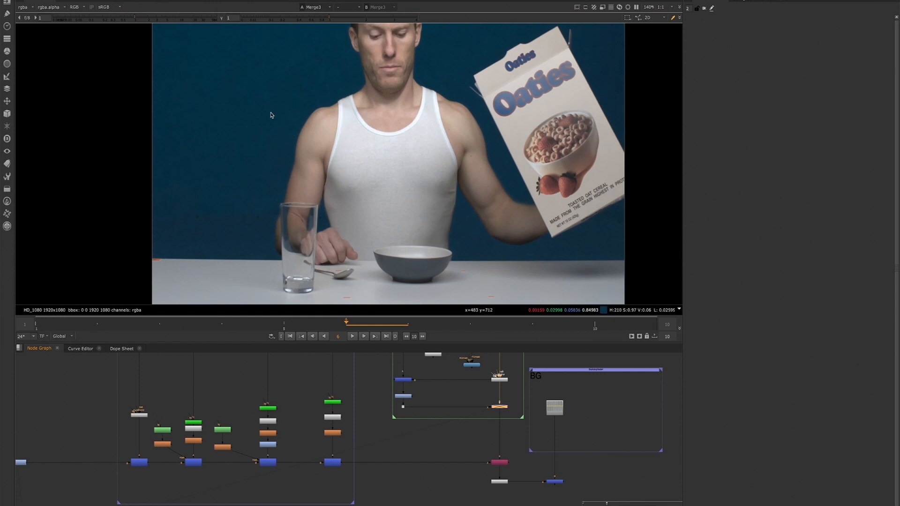
Examine the despill Merge's result closely around the man's hair, face and shoulder edges.
middle_click_drag(288, 90, 256, 138)
scroll(289, 75, "up", 2)
scroll(334, 68, "up", 1)
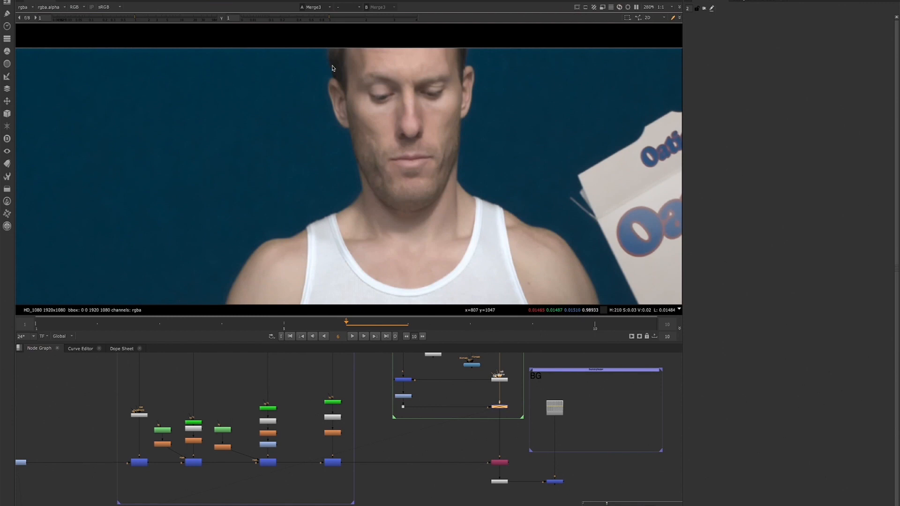
scroll(333, 69, "up", 1)
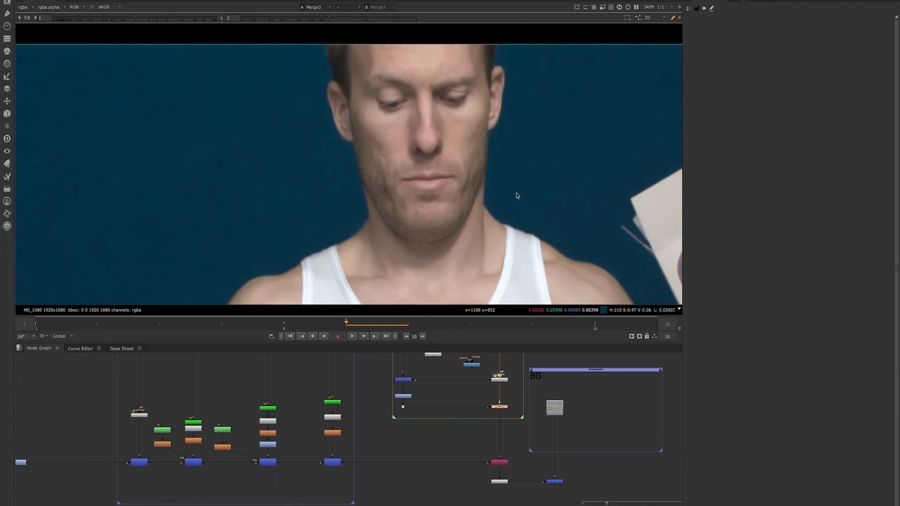
scroll(499, 412, "up", 1)
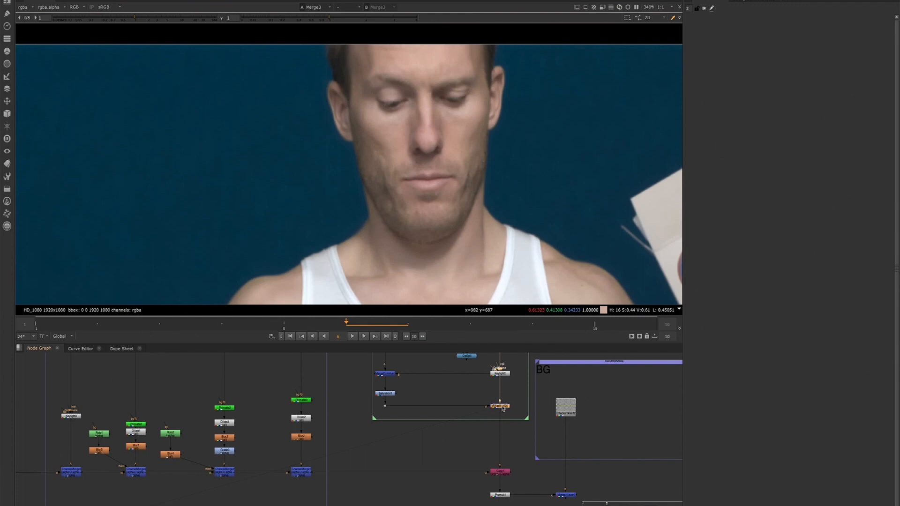
scroll(499, 416, "down", 2)
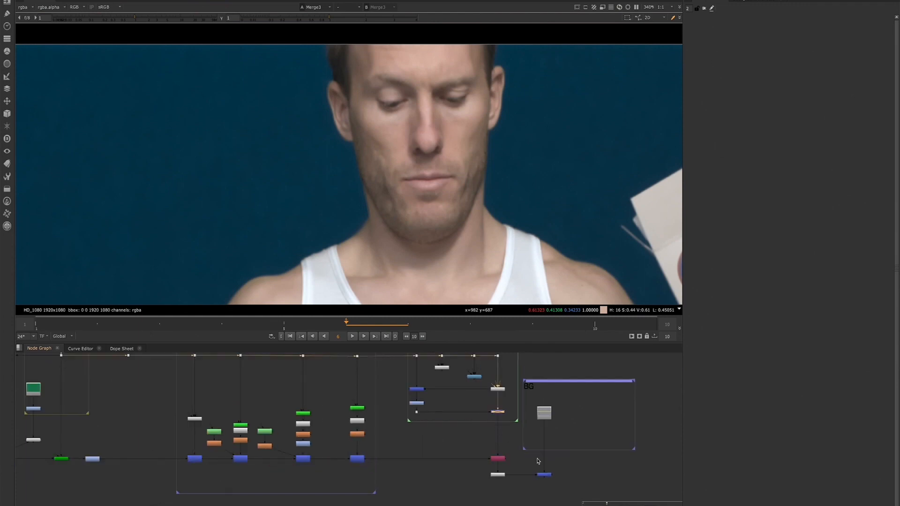
scroll(452, 174, "down", 2)
middle_click_drag(447, 199, 372, 116)
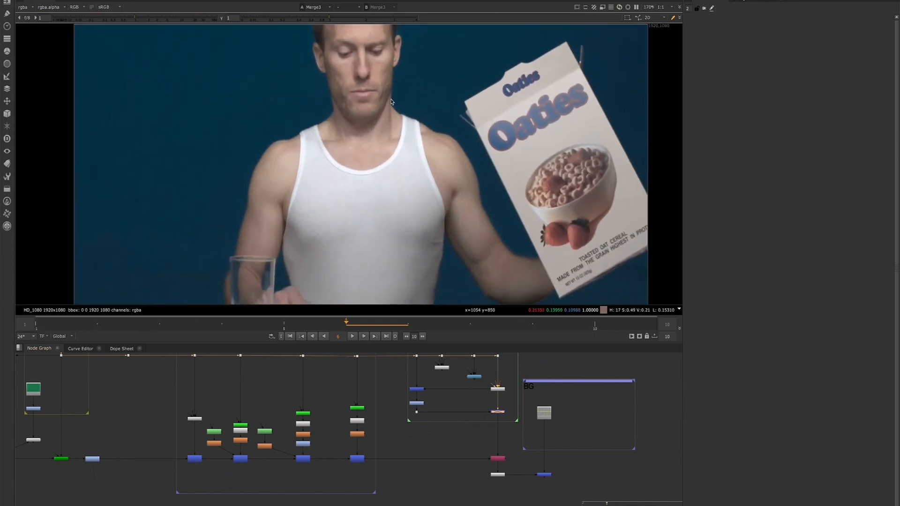
Open the despill Keylight's properties and view its result.
left_click(544, 475)
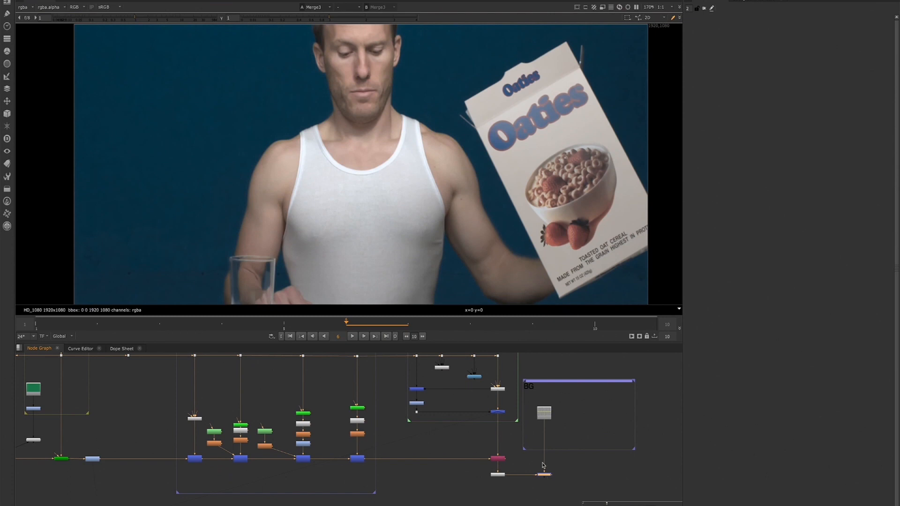
double_click(498, 390)
key("1")
scroll(368, 158, "down", 2)
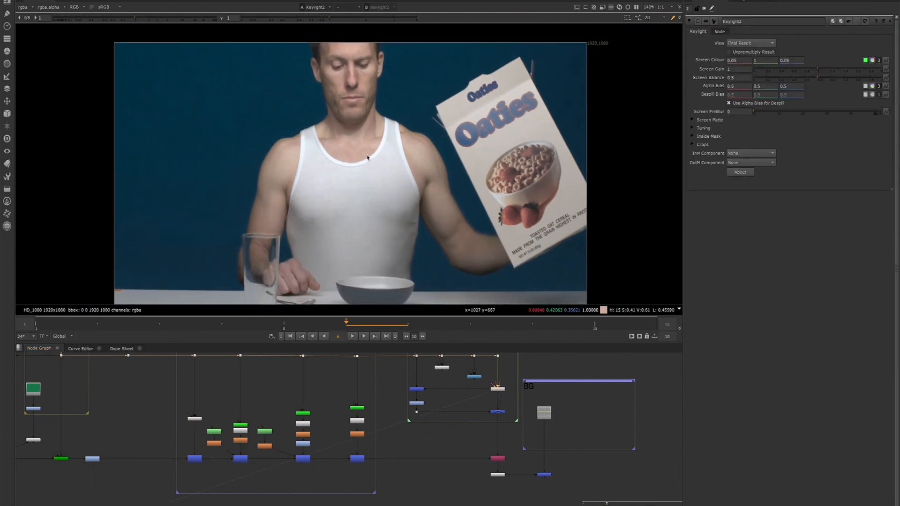
scroll(487, 379, "up", 3)
middle_click_drag(276, 100, 272, 96)
Try Keylight screen colour red and blue values of 0, and restore both to 0.05.
left_click_drag(741, 60, 700, 59)
type("0")
key("Tab")
key("Tab")
type("0")
key("Return")
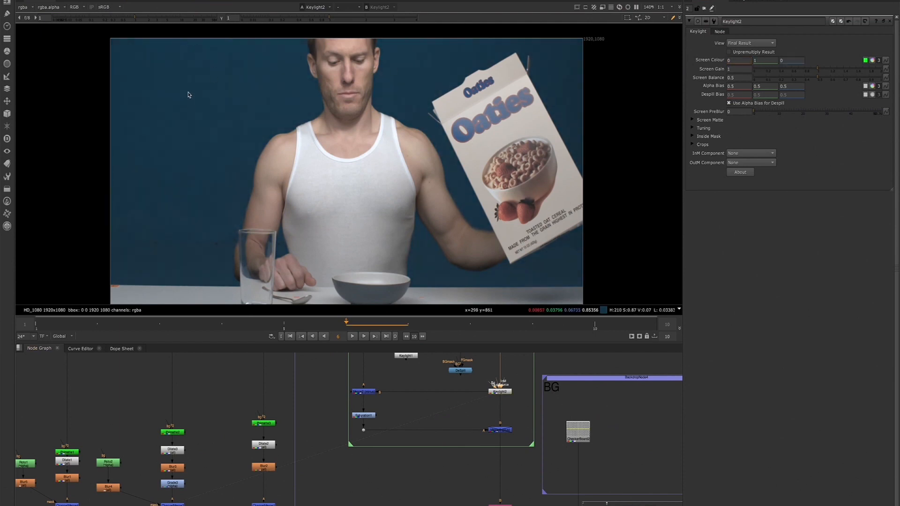
left_click(734, 60)
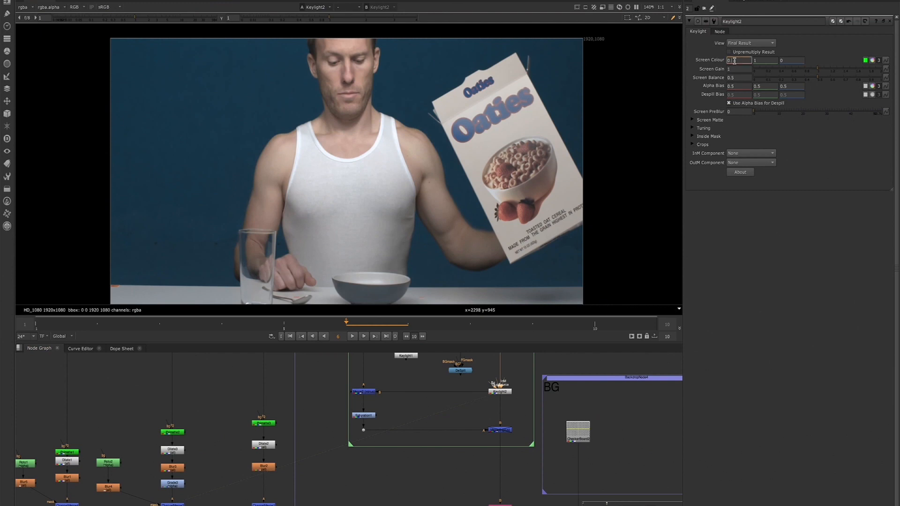
left_click(786, 60)
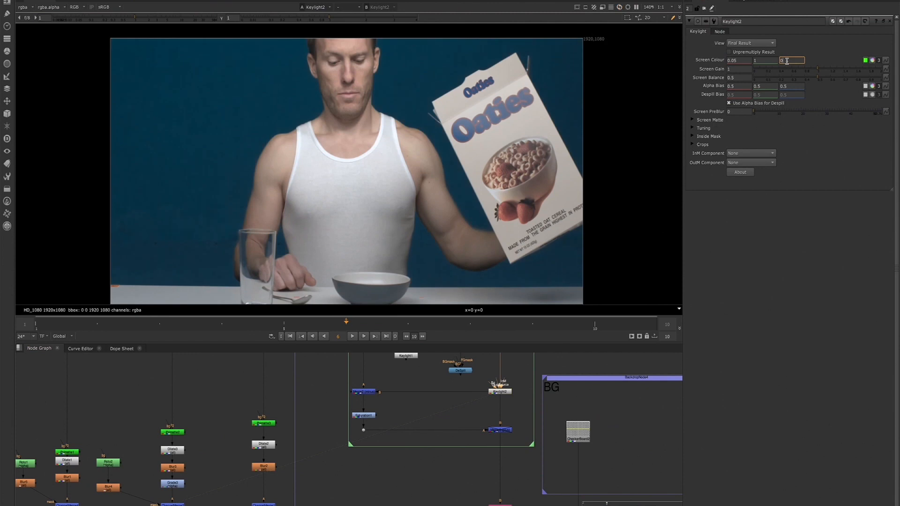
Set the Keylight's screen colour red to 0.35, raise its blue to neutralise the backdrop, and check the shoulder and neck edges.
left_click(734, 60)
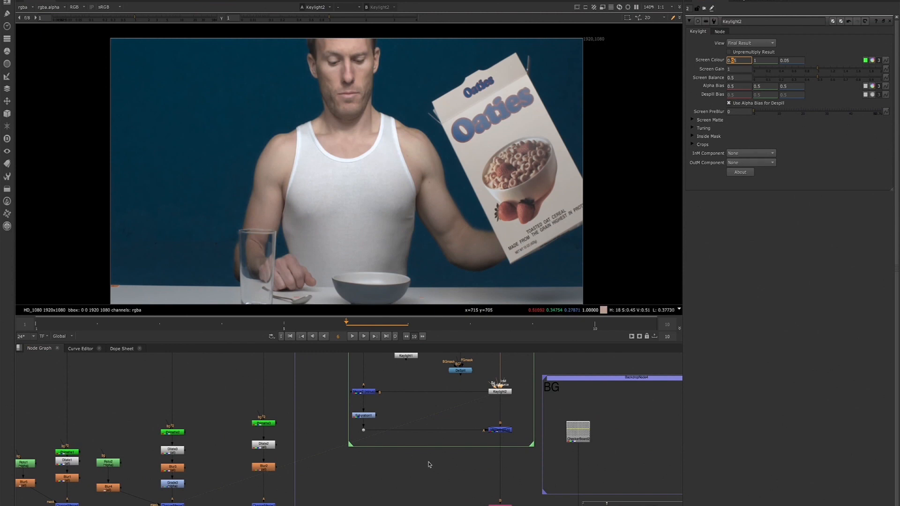
scroll(324, 121, "up", 5)
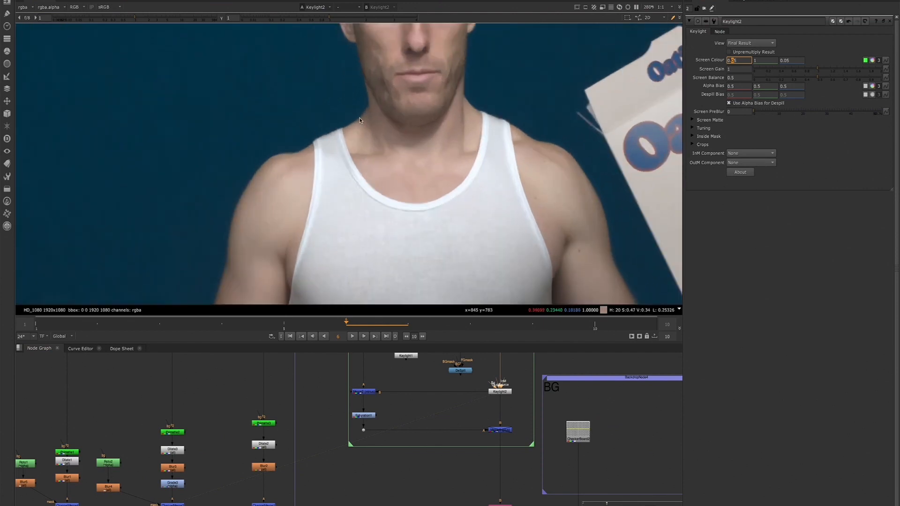
scroll(363, 99, "down", 4)
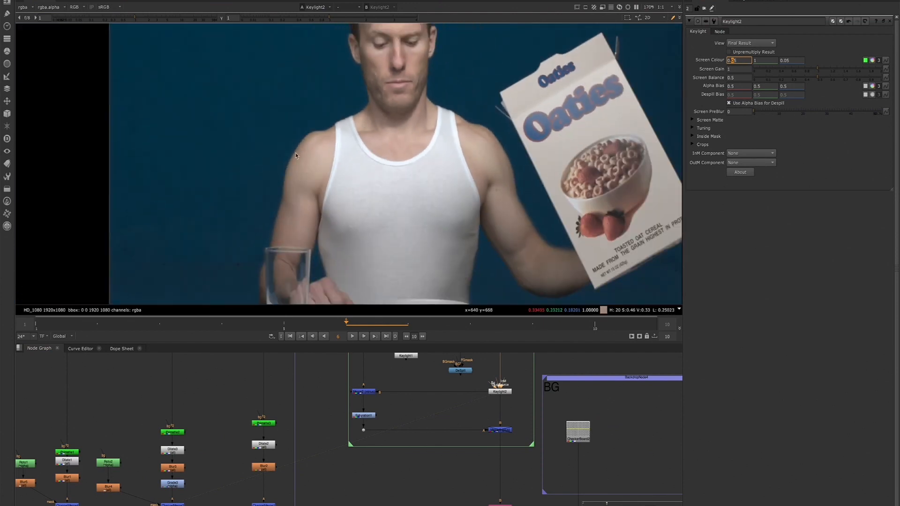
scroll(330, 156, "down", 3)
scroll(329, 156, "up", 1)
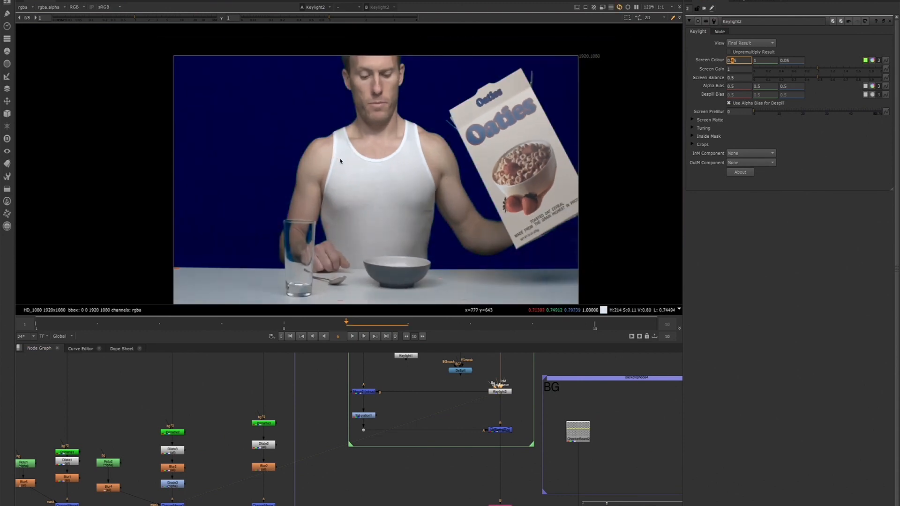
left_click(785, 60)
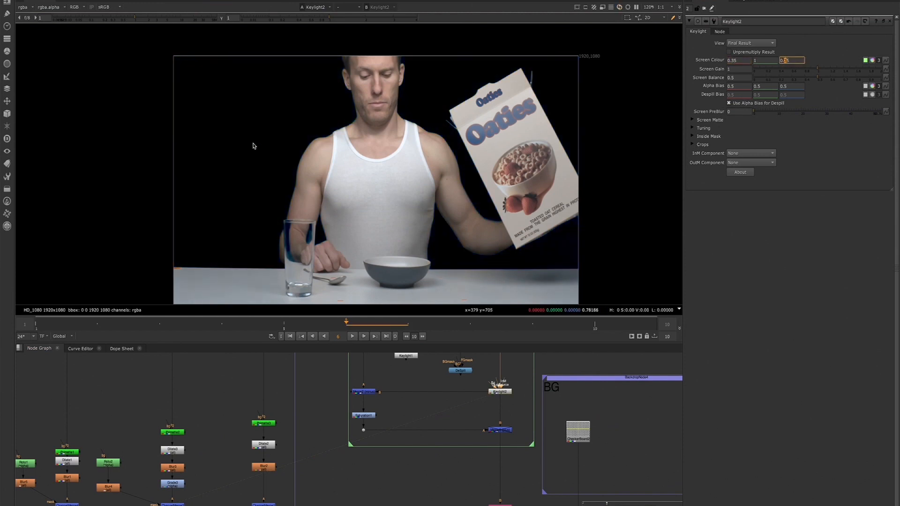
scroll(320, 144, "up", 5)
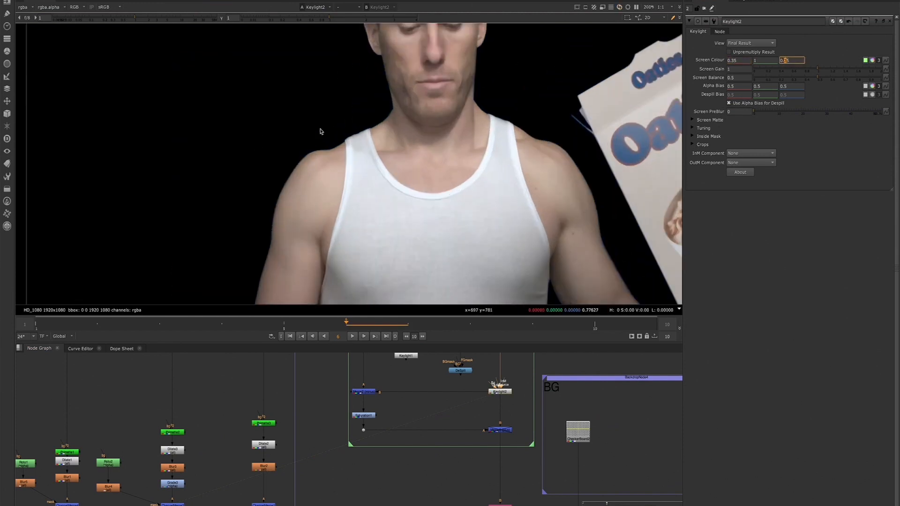
scroll(357, 150, "up", 3)
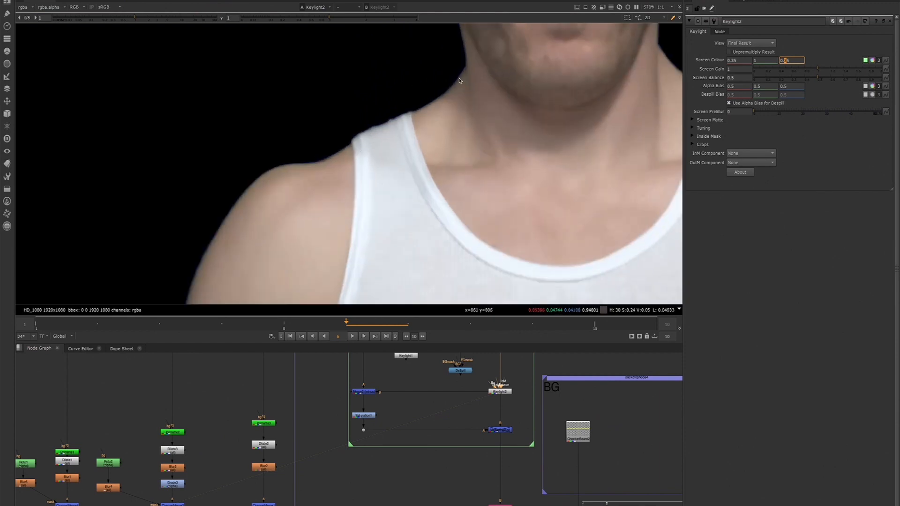
scroll(457, 83, "up", 3)
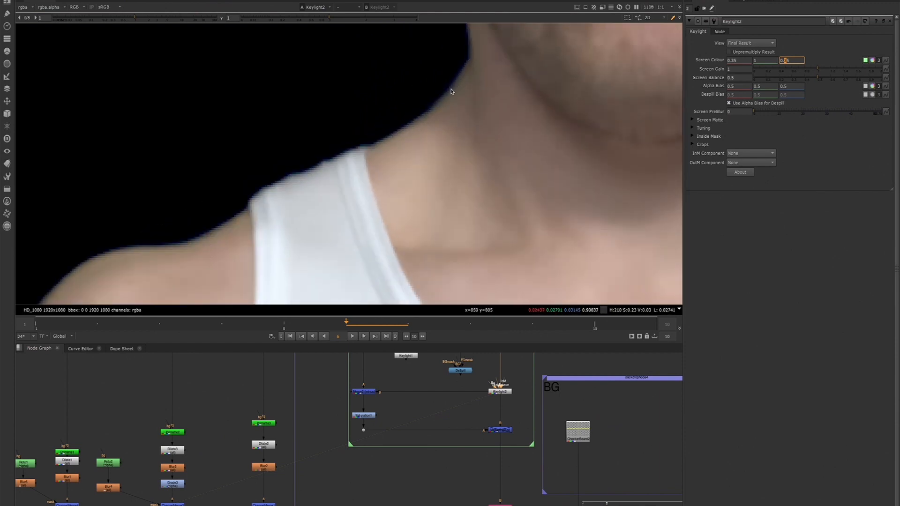
Examine the Keylight result along the shoulder and neck edges and across the whole frame.
scroll(401, 131, "down", 2)
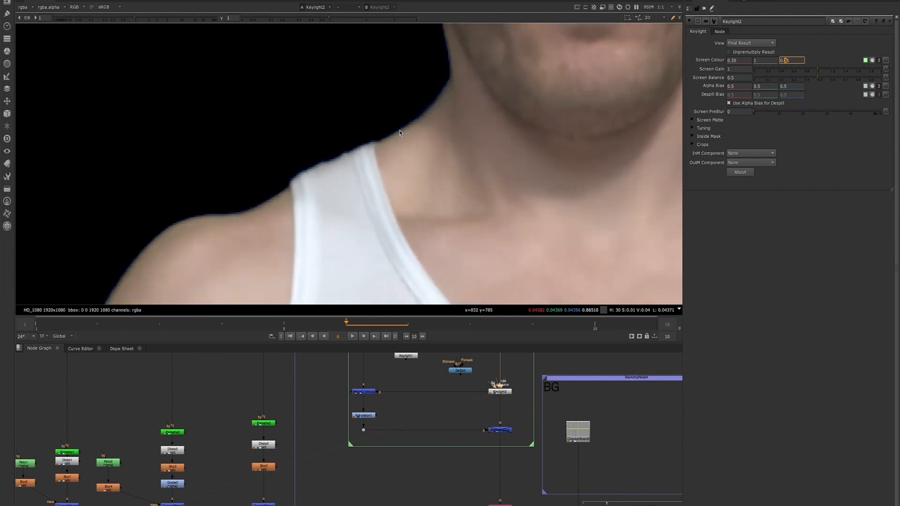
scroll(401, 133, "down", 2)
scroll(391, 131, "up", 5)
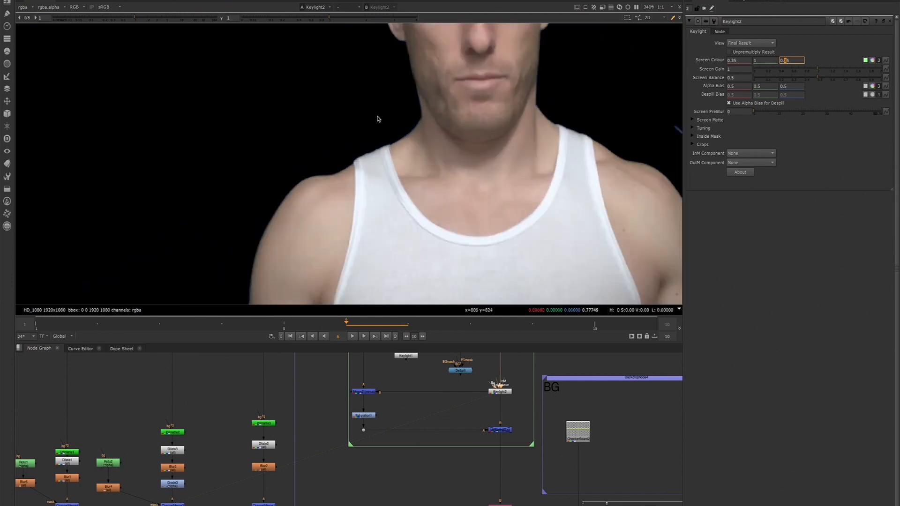
scroll(400, 121, "down", 6)
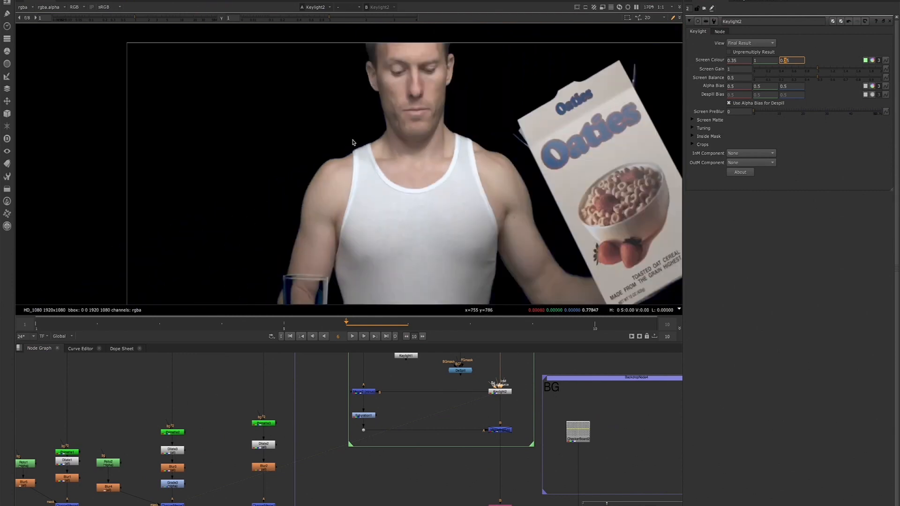
scroll(300, 136, "down", 3)
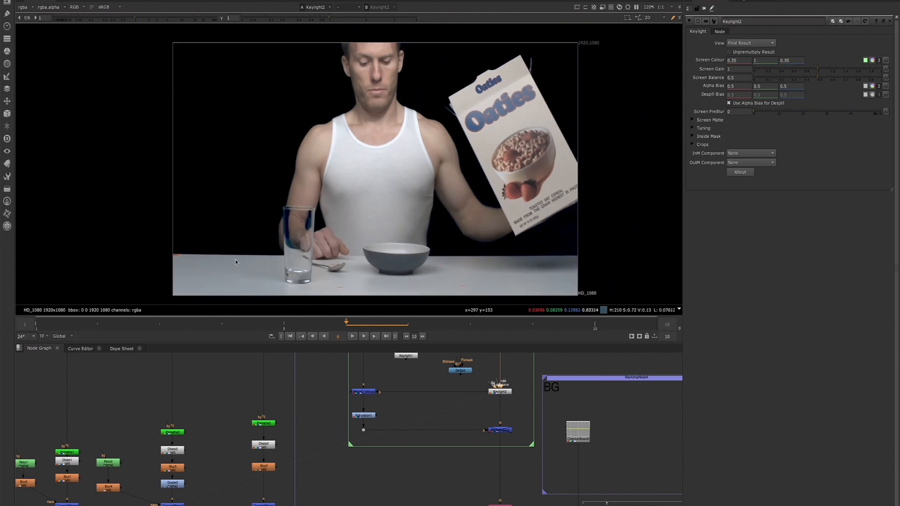
scroll(339, 66, "up", 1)
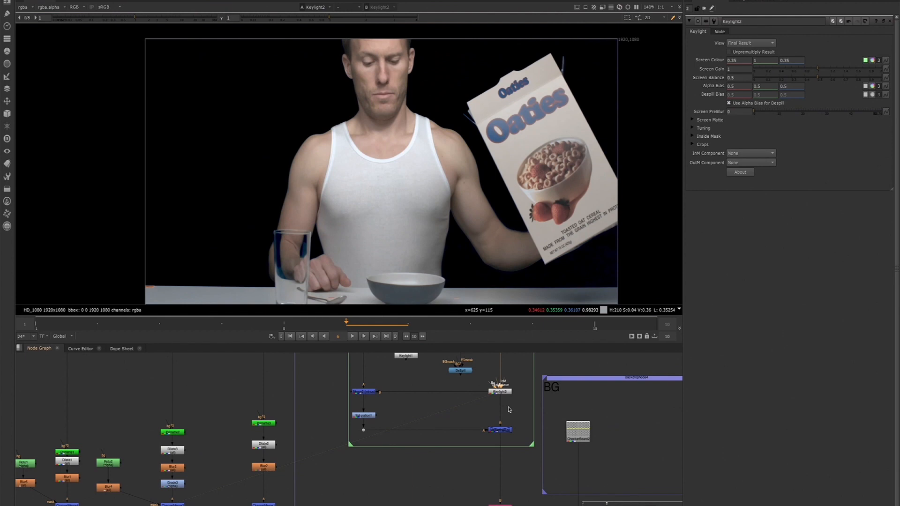
Try a Keylight screen colour with blue at 0.55 and red at -0.25, checking the face and backdrop.
scroll(347, 45, "up", 6)
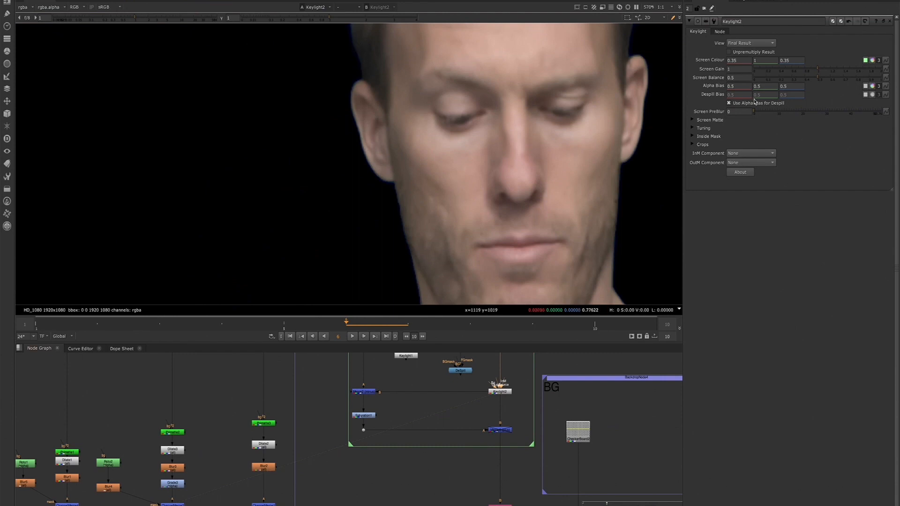
left_click(785, 62)
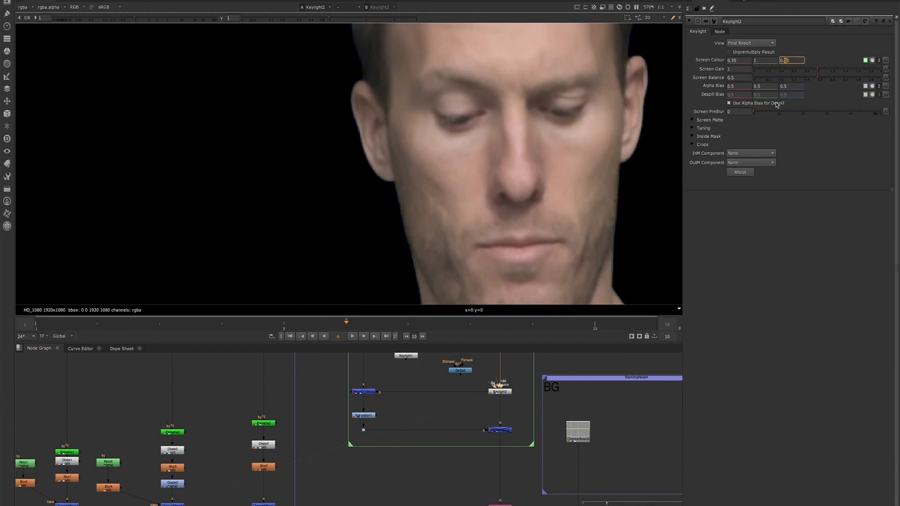
left_click(733, 60)
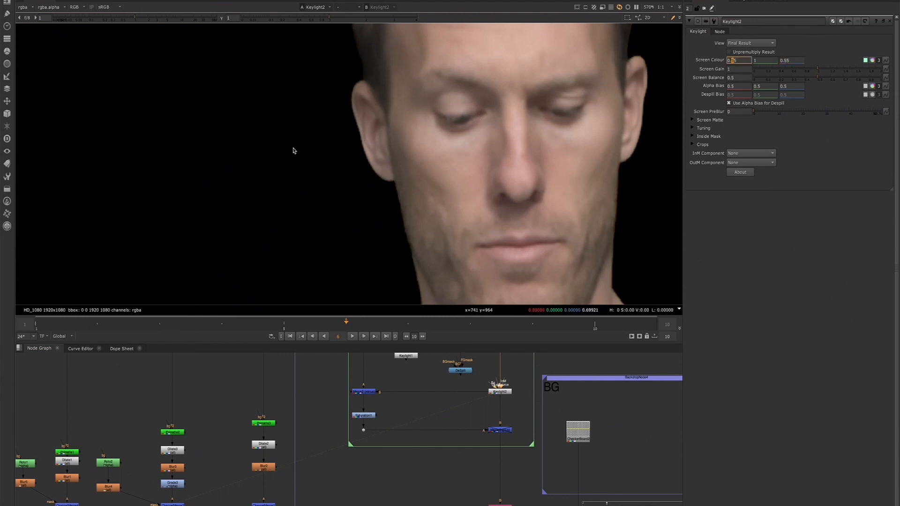
key("Down")
key("Down")
key("Down")
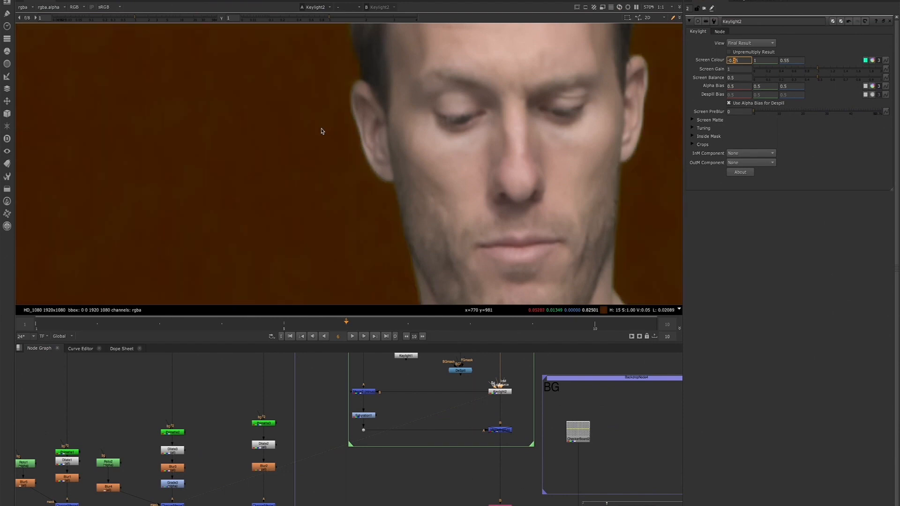
scroll(330, 99, "down", 4)
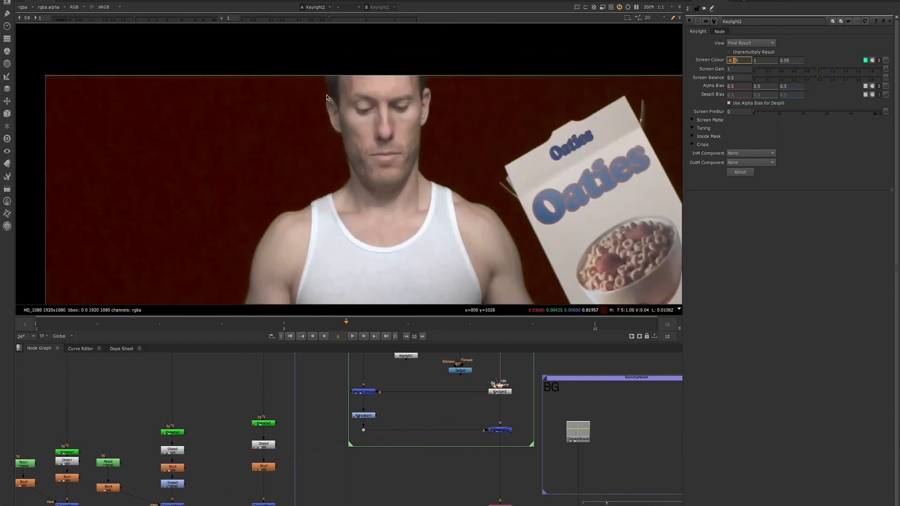
Neutralise the backdrop by setting the Keylight's screen colour blue to 0.25 and red to -0.18.
left_click(781, 60)
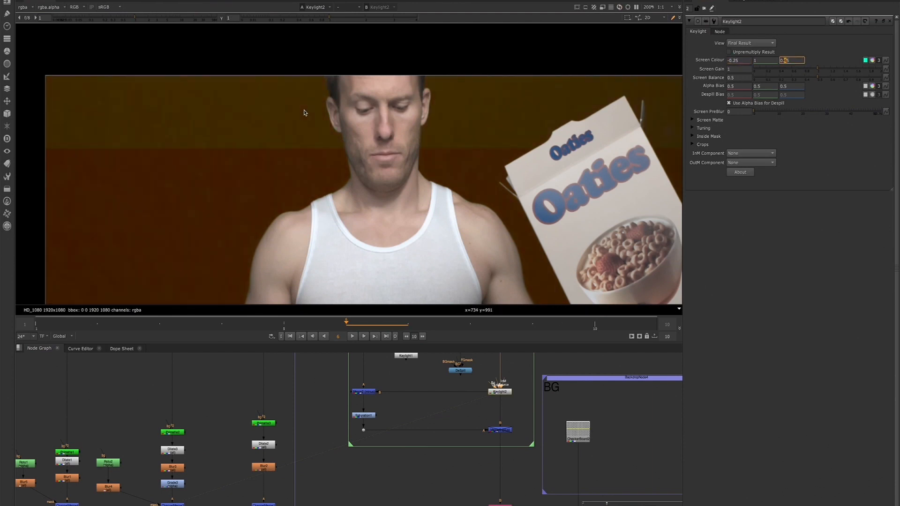
scroll(327, 92, "up", 1)
scroll(327, 92, "up", 2)
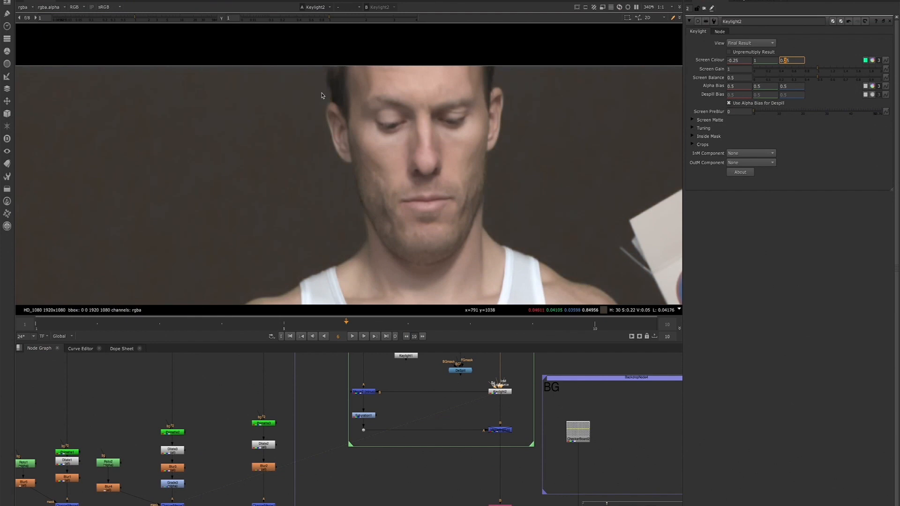
left_click(736, 62)
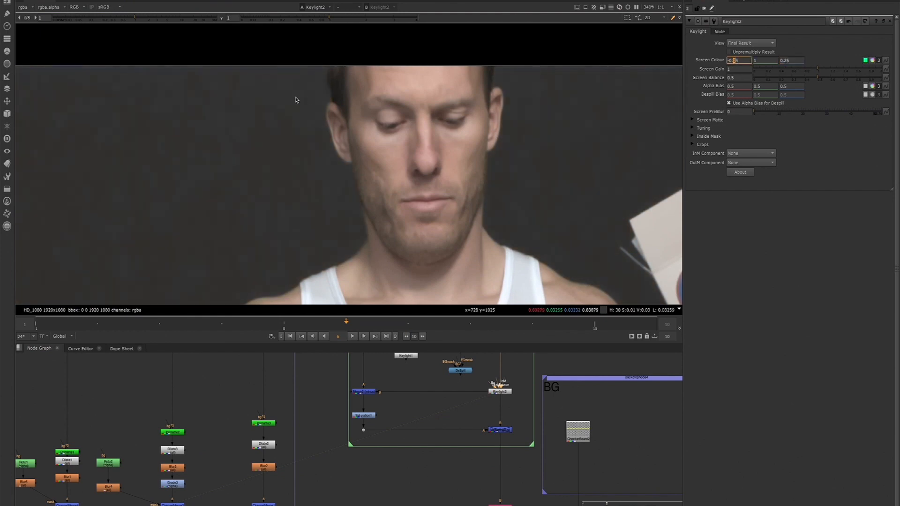
key("Down")
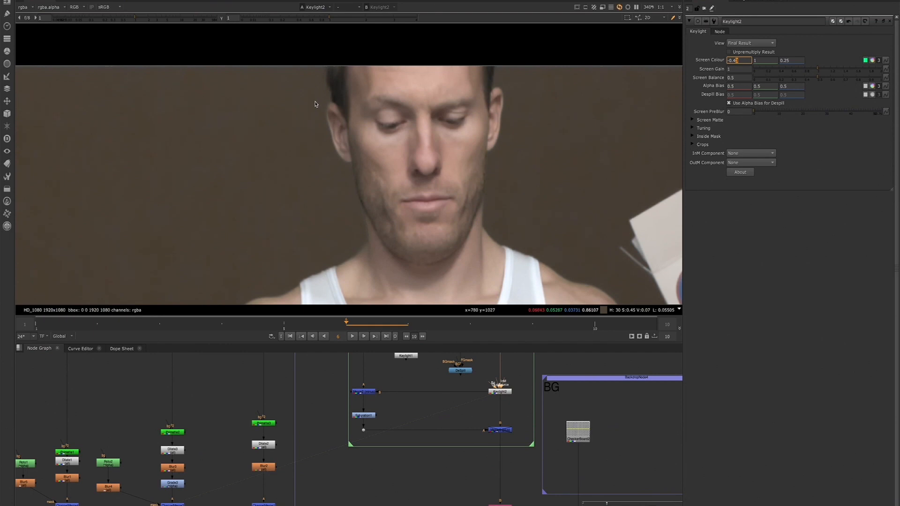
scroll(315, 110, "down", 3)
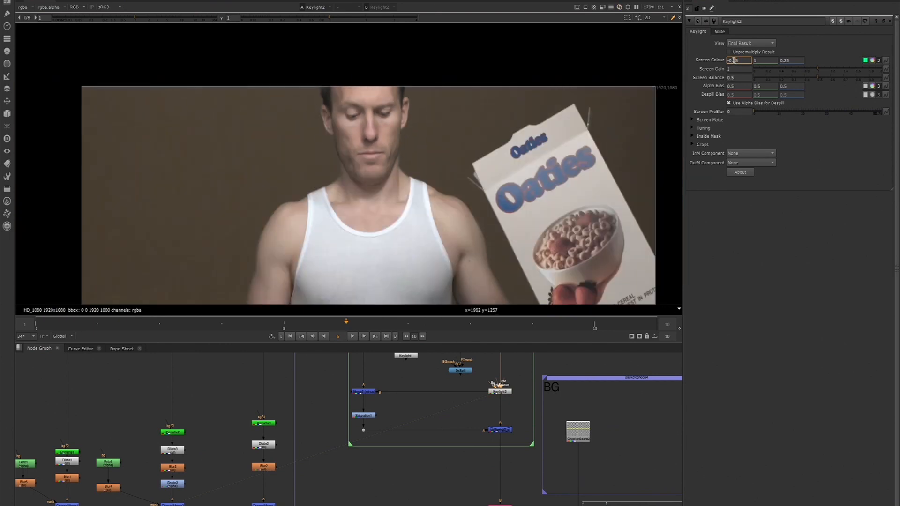
key("Up")
key("Up")
key("Up")
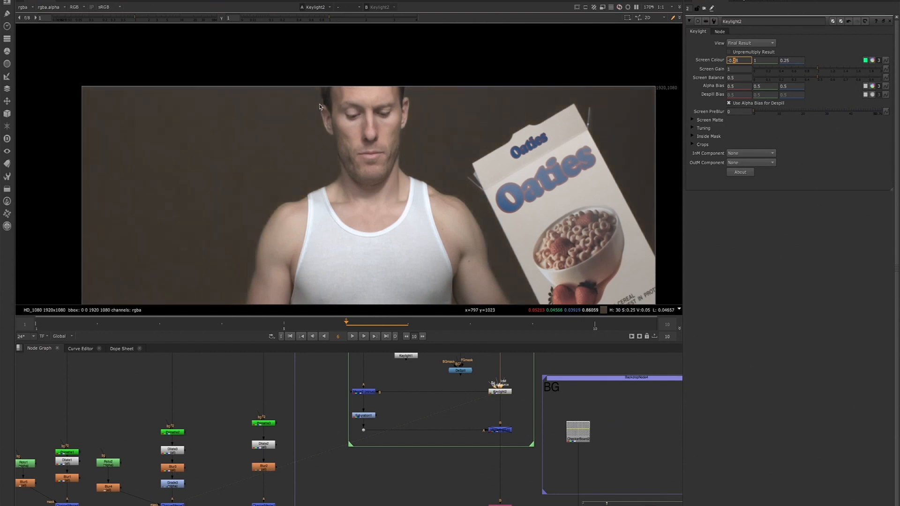
Examine the despilled result around the man's hair, neck, shoulders and arms, and across the whole frame.
scroll(321, 103, "up", 5)
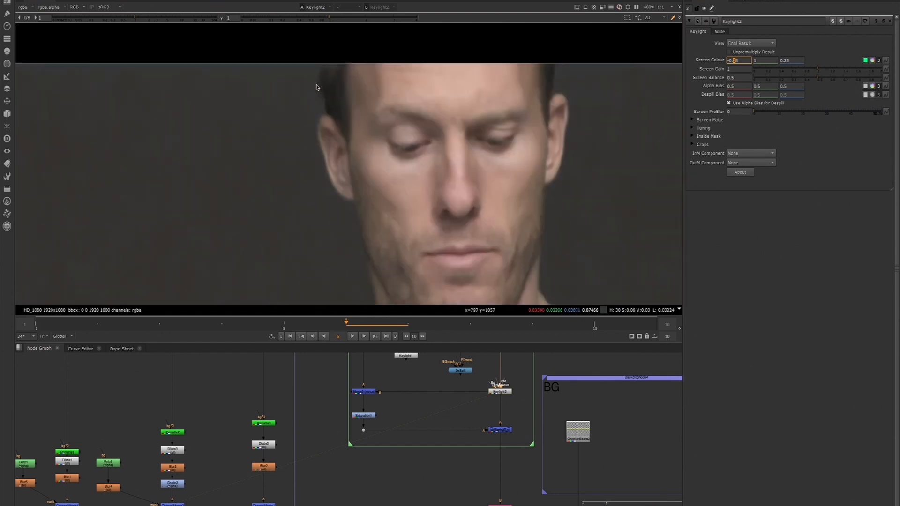
scroll(325, 119, "down", 8)
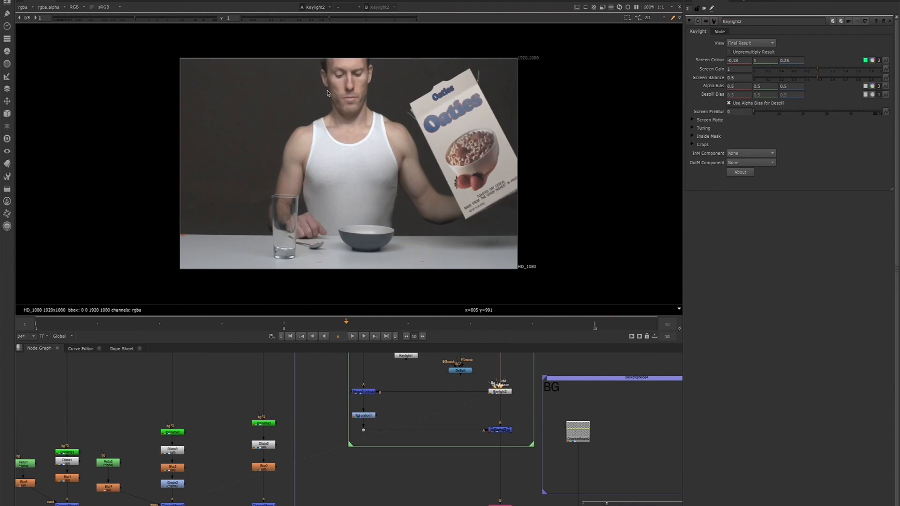
scroll(327, 78, "up", 5)
scroll(326, 78, "up", 3)
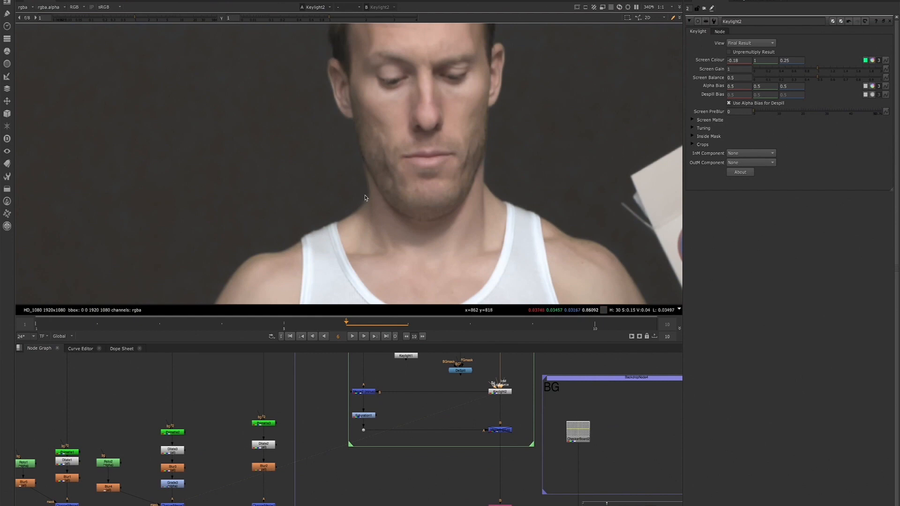
scroll(273, 225, "down", 3)
middle_click_drag(286, 264, 290, 216)
scroll(324, 187, "down", 1)
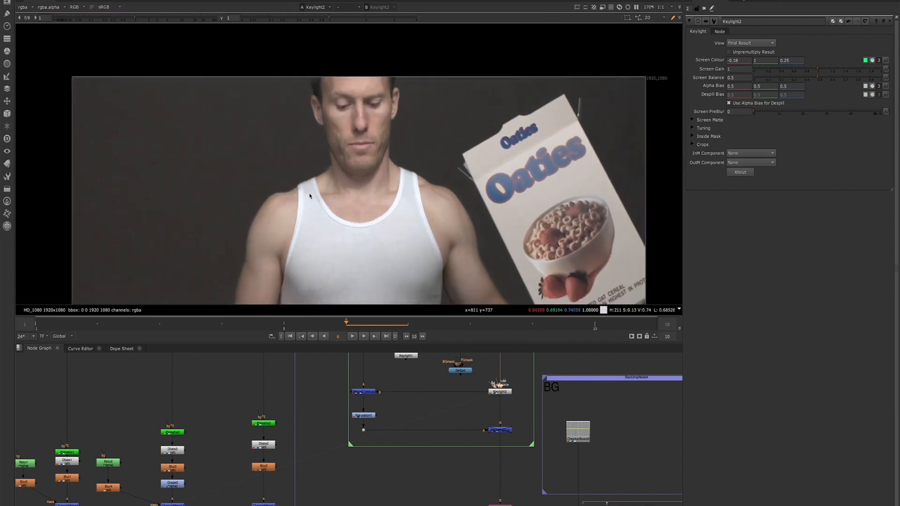
middle_click_drag(324, 188, 324, 149)
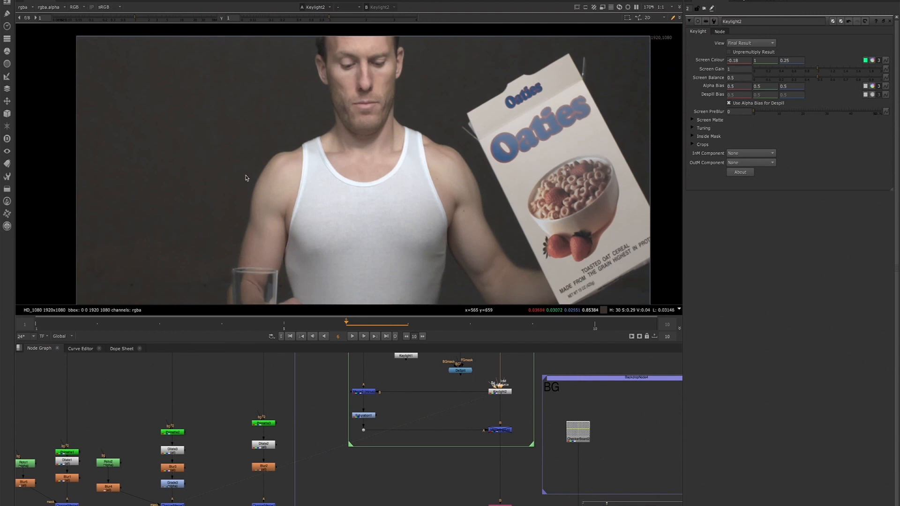
scroll(247, 177, "down", 1)
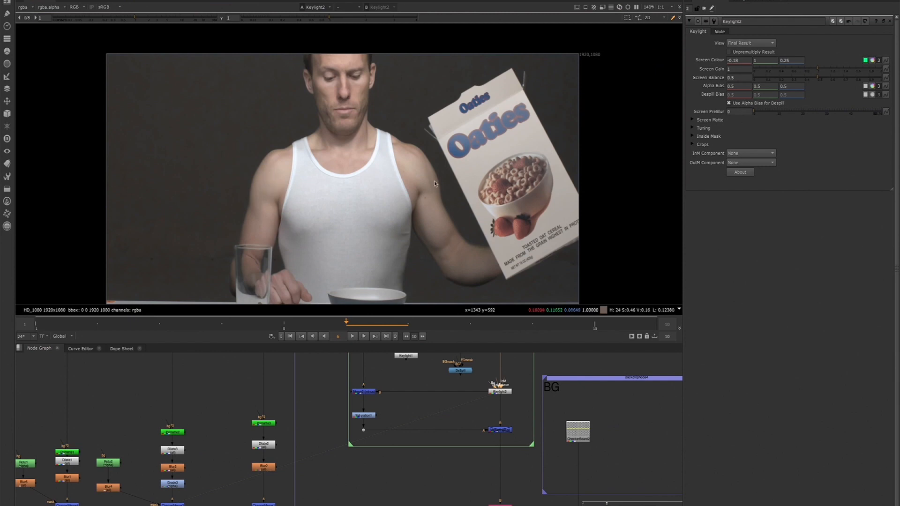
scroll(270, 149, "up", 2)
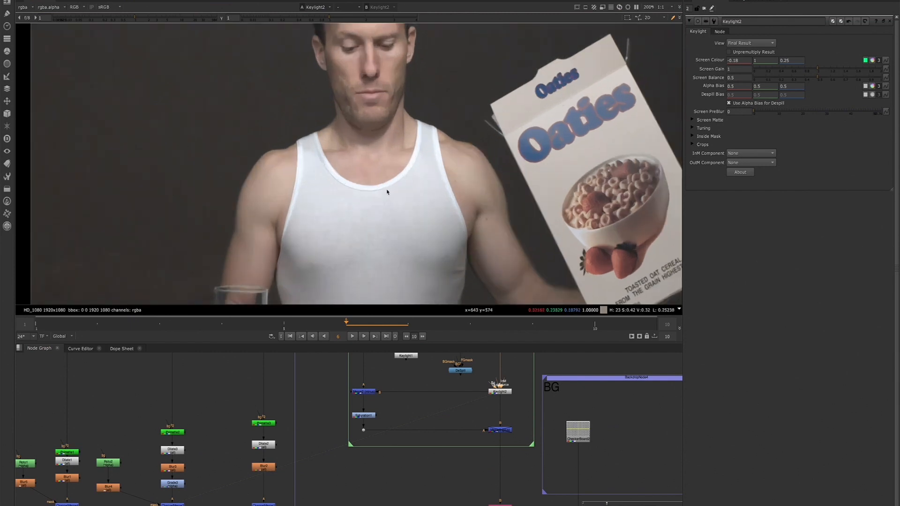
Open the properties of the last ChannelMerge in the core key group.
scroll(379, 479, "down", 3)
middle_click_drag(387, 474, 391, 440)
scroll(313, 471, "up", 2)
double_click(315, 459)
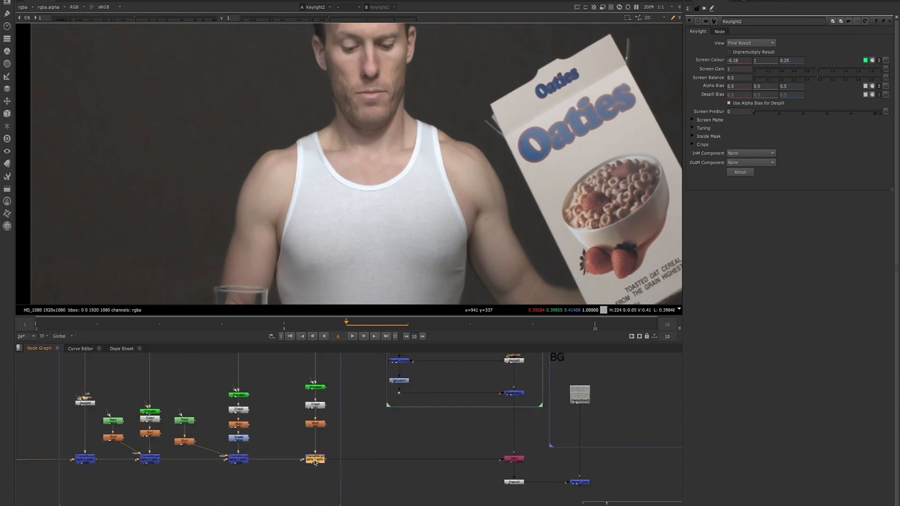
Move the BG backdrop and its nodes further from the Despill group, and check the man's face edges.
middle_click_drag(530, 412, 496, 431)
scroll(536, 424, "down", 3)
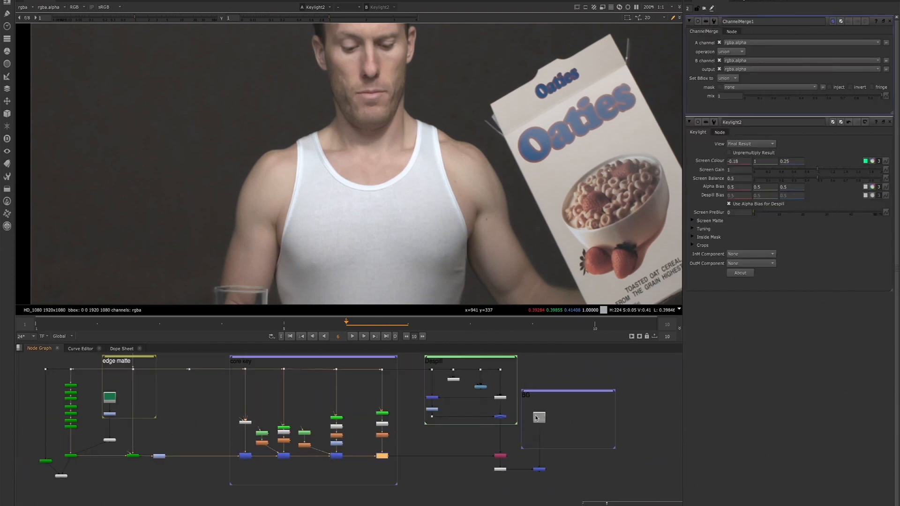
left_click_drag(521, 383, 651, 486)
left_click_drag(541, 421, 596, 421)
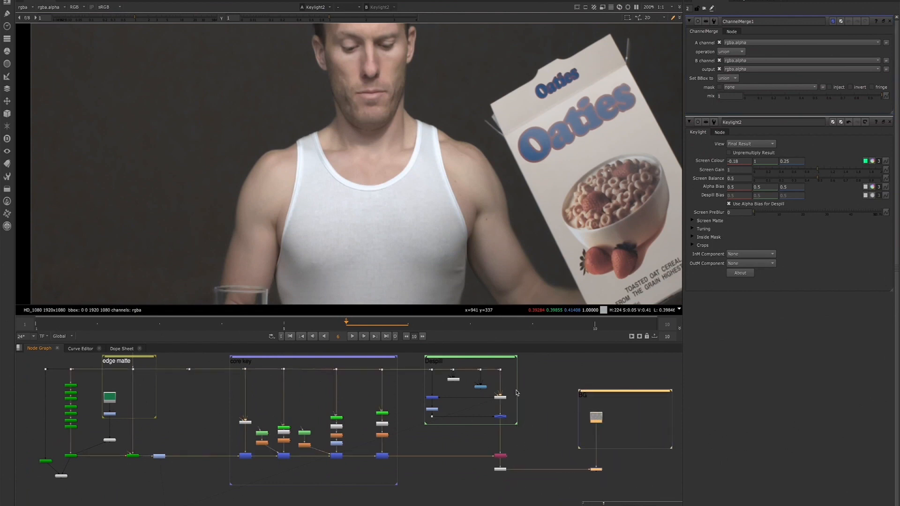
scroll(514, 401, "up", 1)
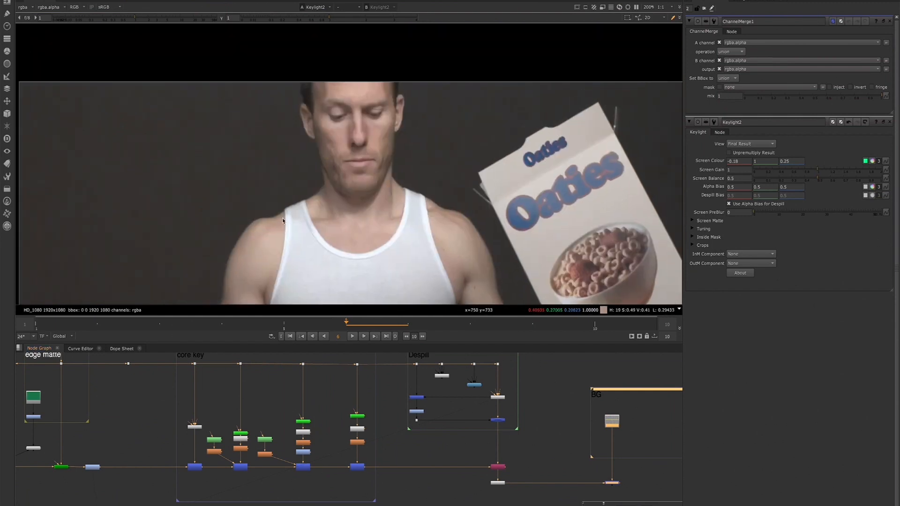
scroll(300, 95, "up", 3)
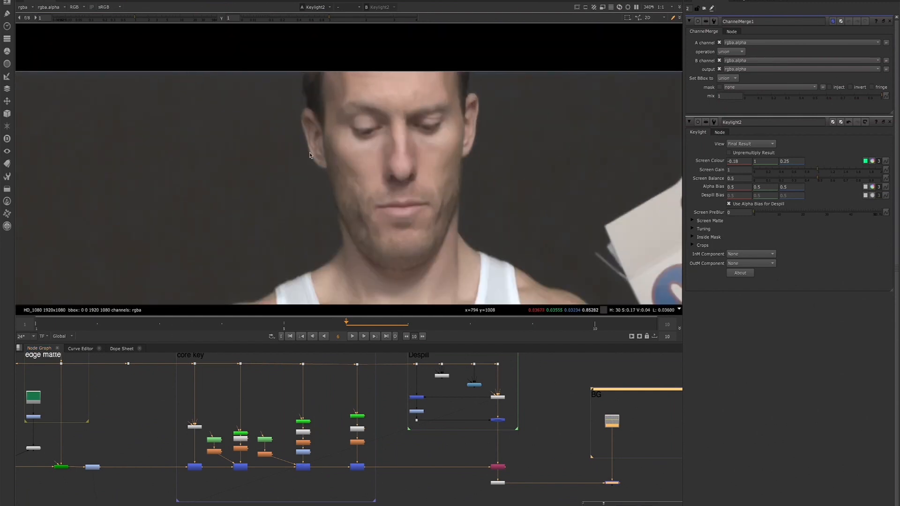
scroll(232, 187, "down", 3)
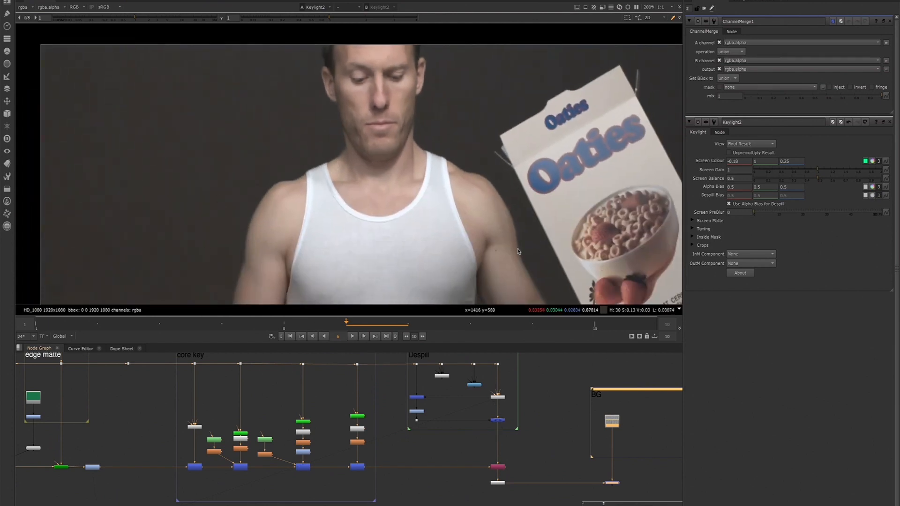
Move the Despill node out beside the Despill group and feed it from the plate line through a new Dot.
left_click_drag(475, 388, 526, 387)
left_click_drag(481, 367, 526, 402)
left_click_drag(514, 357, 539, 398)
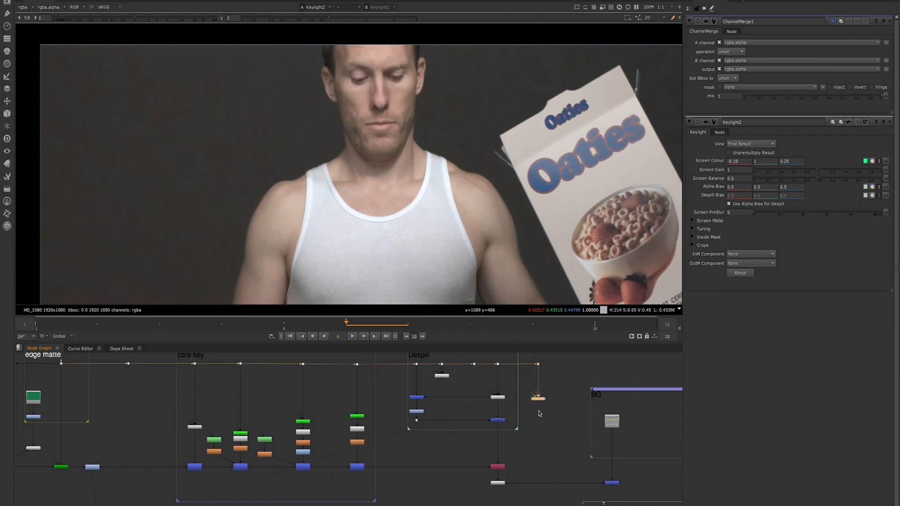
Add a Keymix node below the relocated Despill node.
left_click(539, 415)
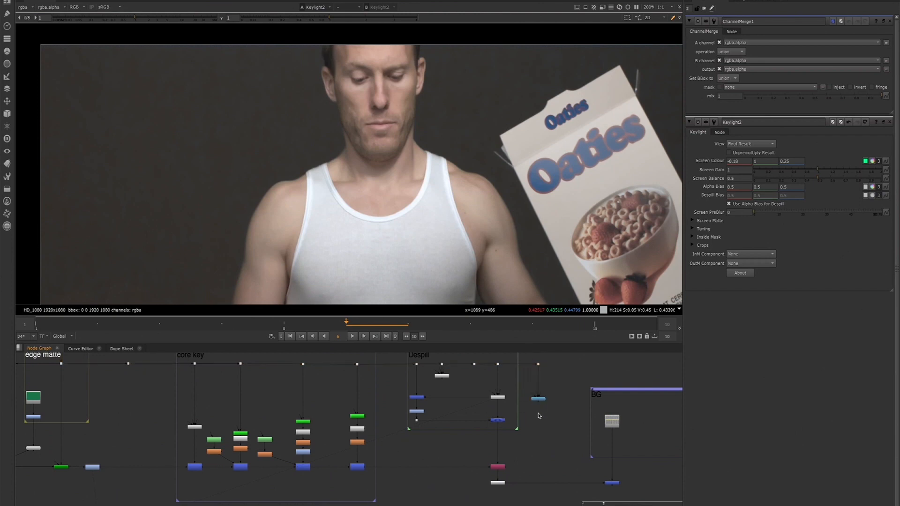
key("Tab")
type("keyl")
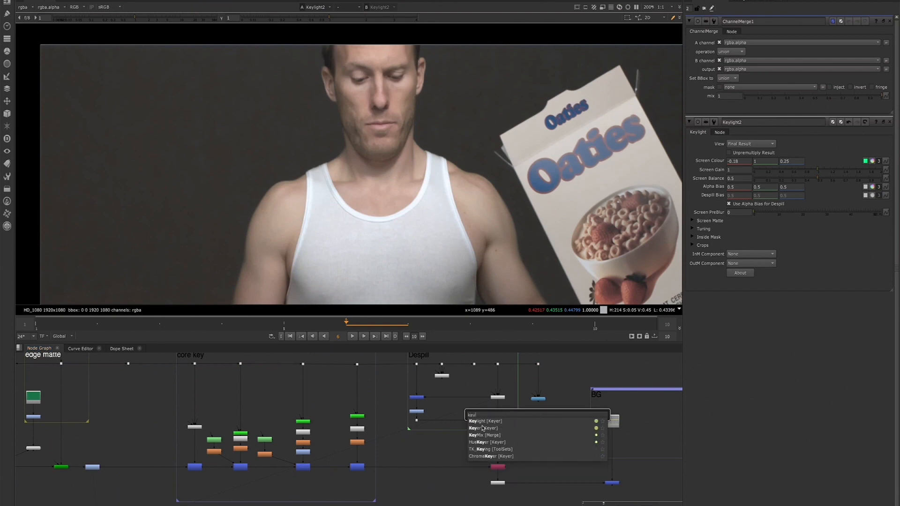
left_click(474, 436)
scroll(531, 412, "up", 1)
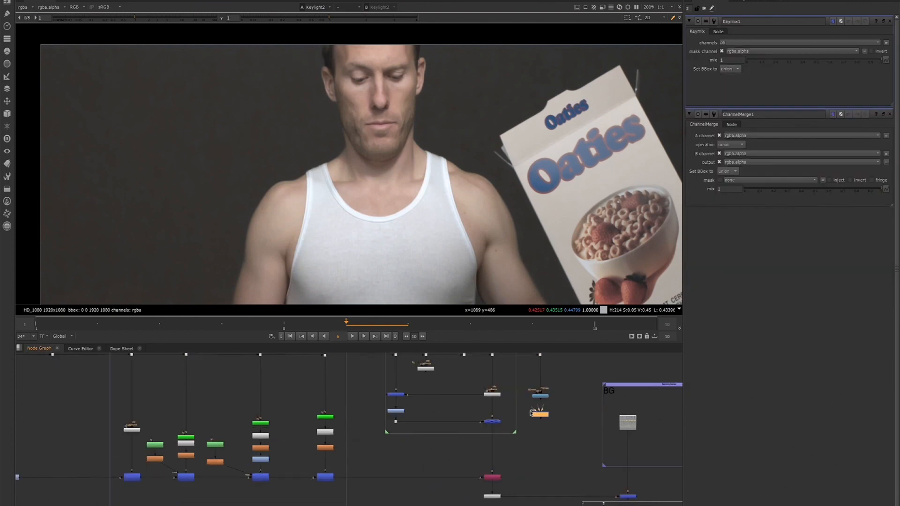
Connect the despill Keylight to the Keymix and add a Roto node to its mask input.
left_click_drag(538, 410, 492, 395)
left_click(493, 397)
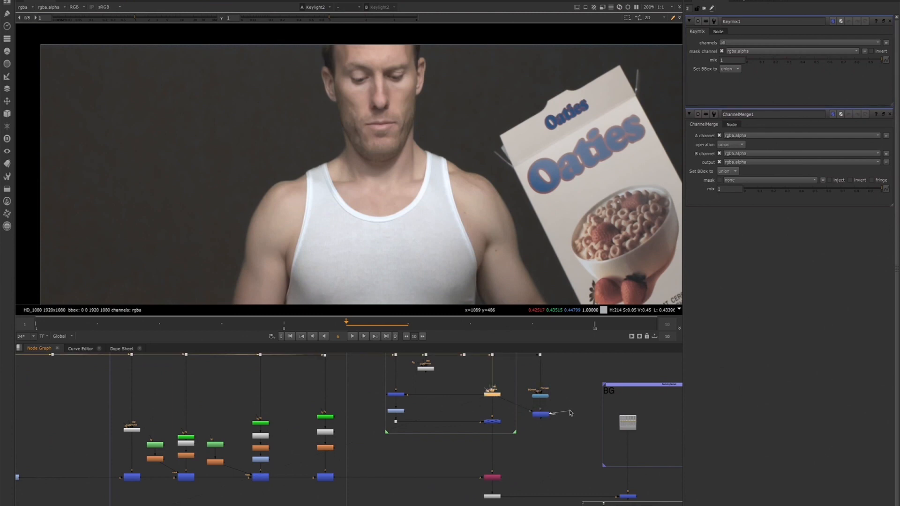
key("o")
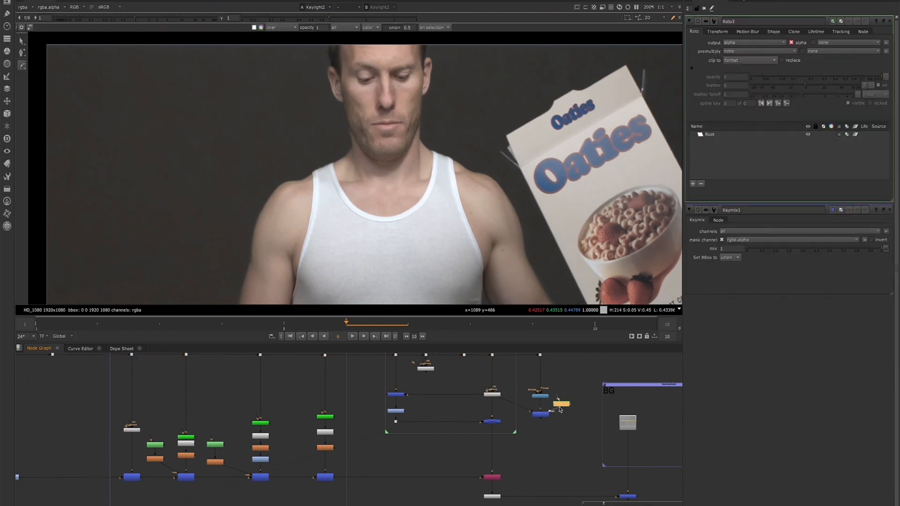
Show the Despill node's result in the viewer and move the Roto node slightly away from the Keymix.
left_click(543, 397)
key("1")
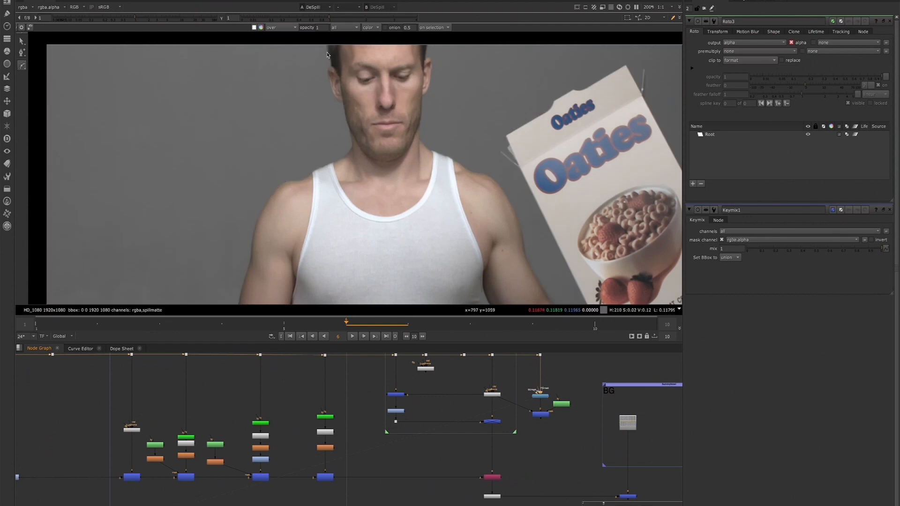
middle_click_drag(357, 63, 356, 78)
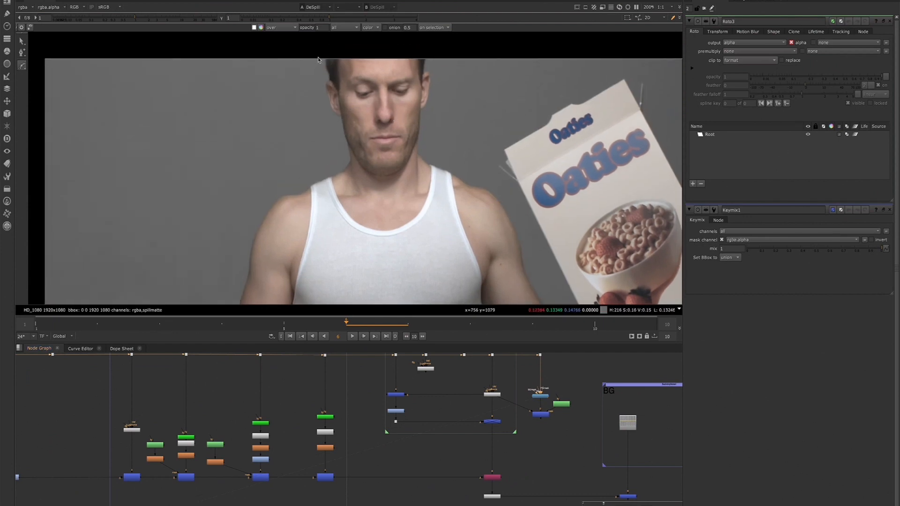
left_click_drag(561, 403, 571, 407)
Draw a closed Bezier roto shape around the man's hair and forehead down to eye level, refining its points beside the far ear.
scroll(297, 44, "up", 2)
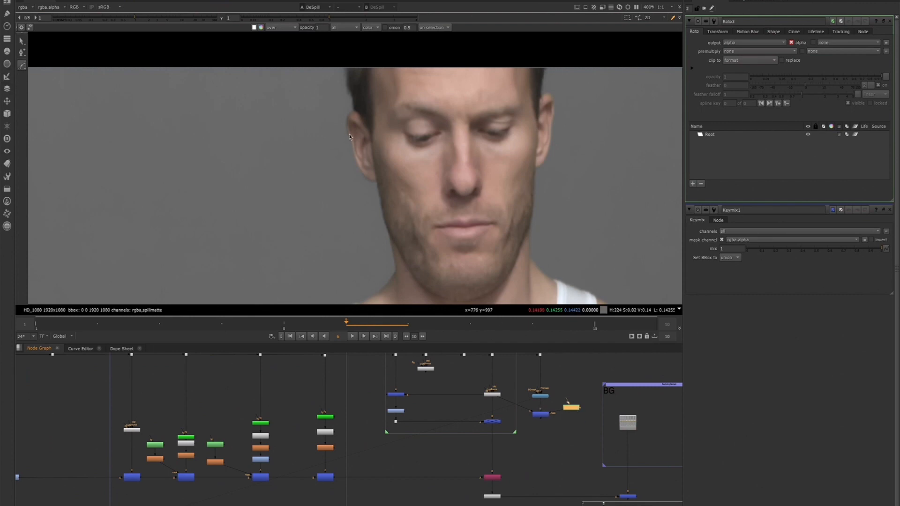
left_click_drag(333, 55, 330, 69)
left_click(340, 94)
left_click_drag(387, 140, 402, 142)
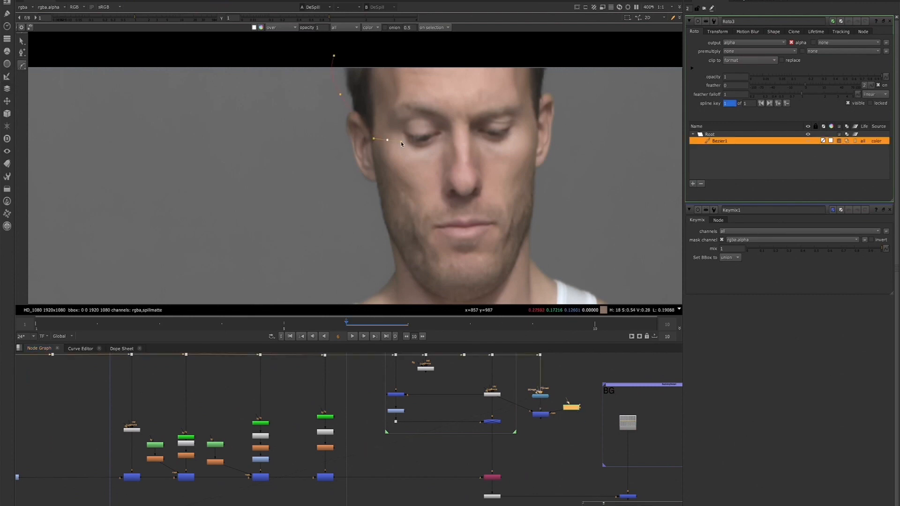
left_click(538, 126)
left_click(552, 74)
left_click_drag(546, 53, 527, 54)
left_click_drag(427, 45, 400, 45)
left_click(334, 56)
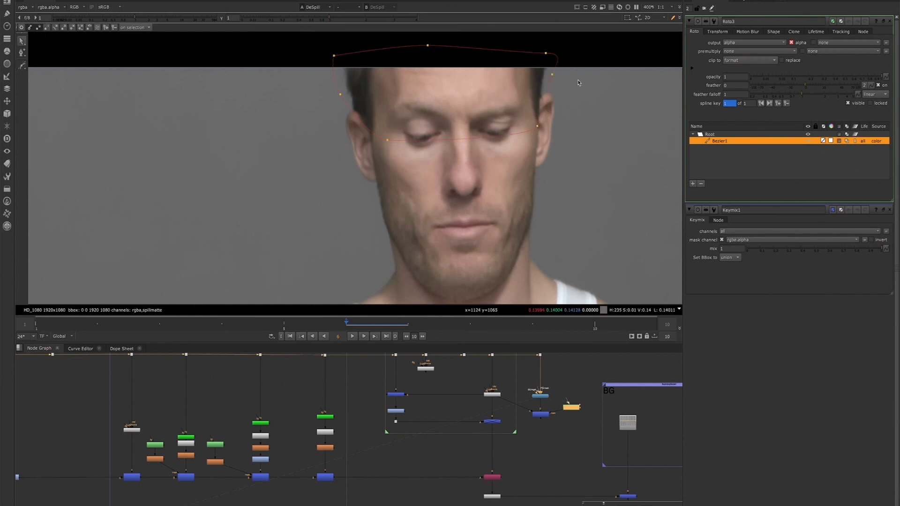
left_click_drag(537, 126, 532, 127)
left_click_drag(552, 75, 544, 44)
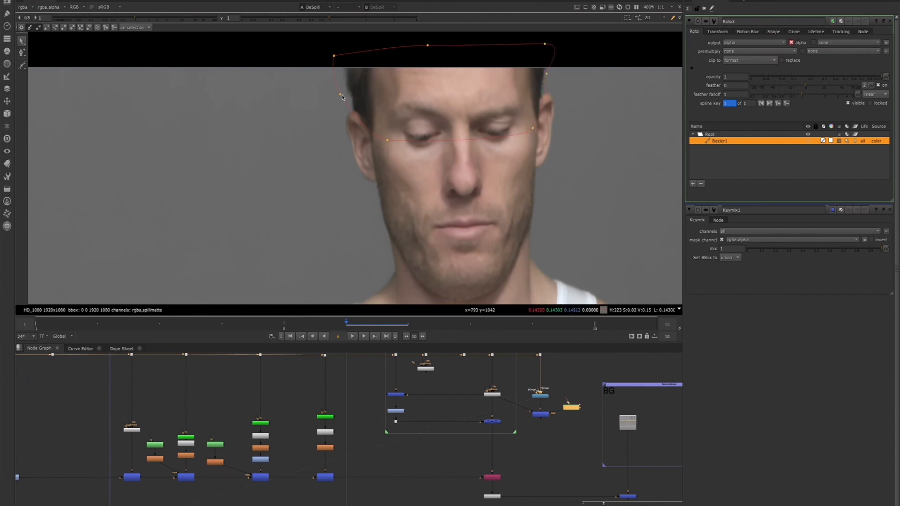
View the Keymix result with all node properties closed, and check the mask edge around the hair.
left_click(539, 415)
key("1")
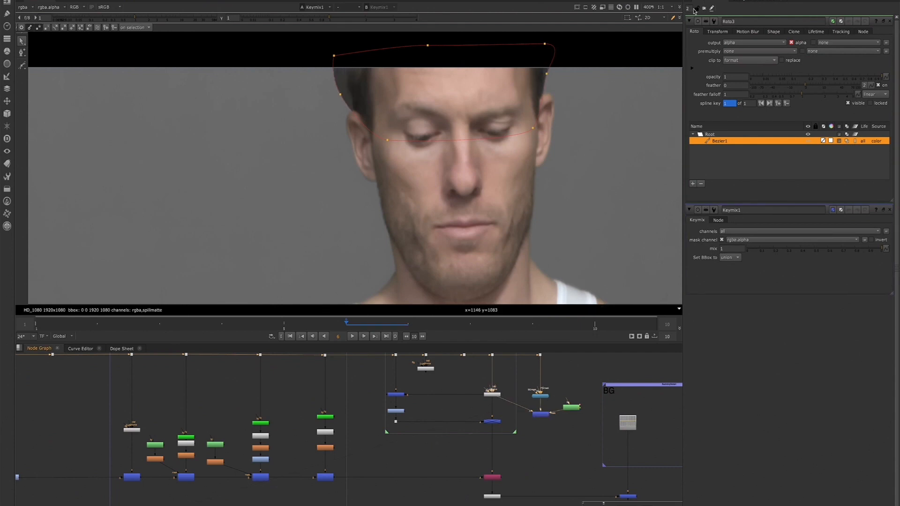
left_click(704, 8)
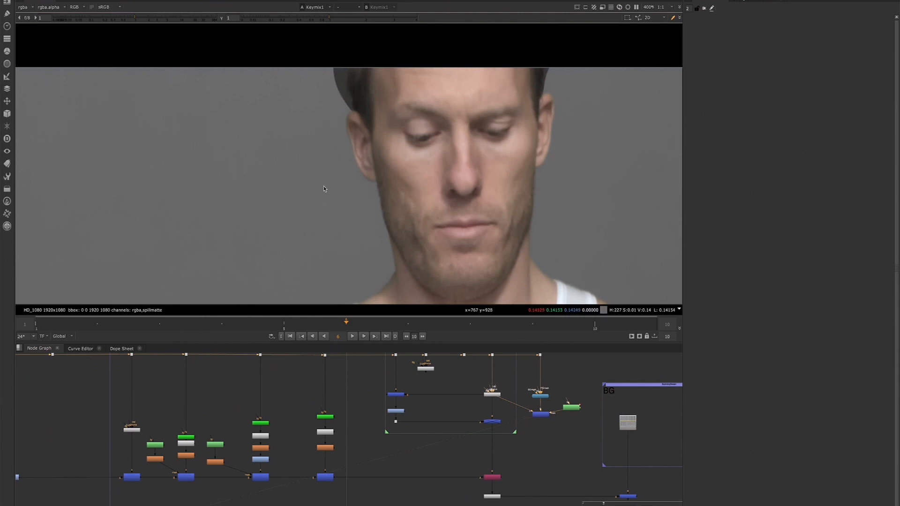
scroll(328, 192, "down", 2)
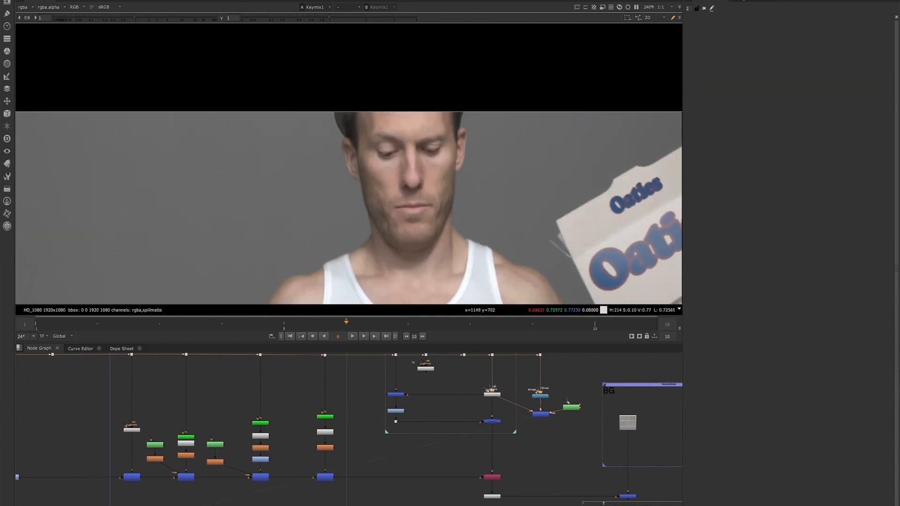
Insert a Blur node below the Roto node and set its size to 14.4.
left_click_drag(574, 405, 592, 395)
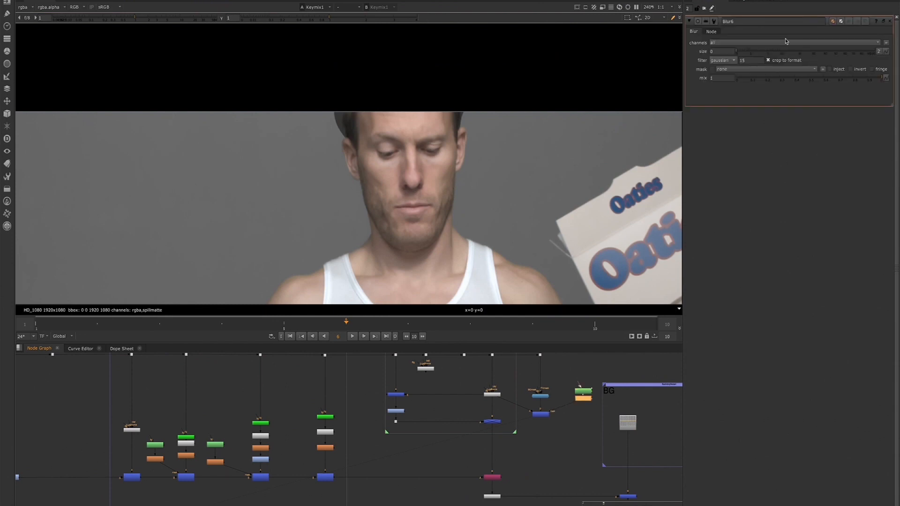
left_click(781, 53)
left_click_drag(786, 52, 789, 53)
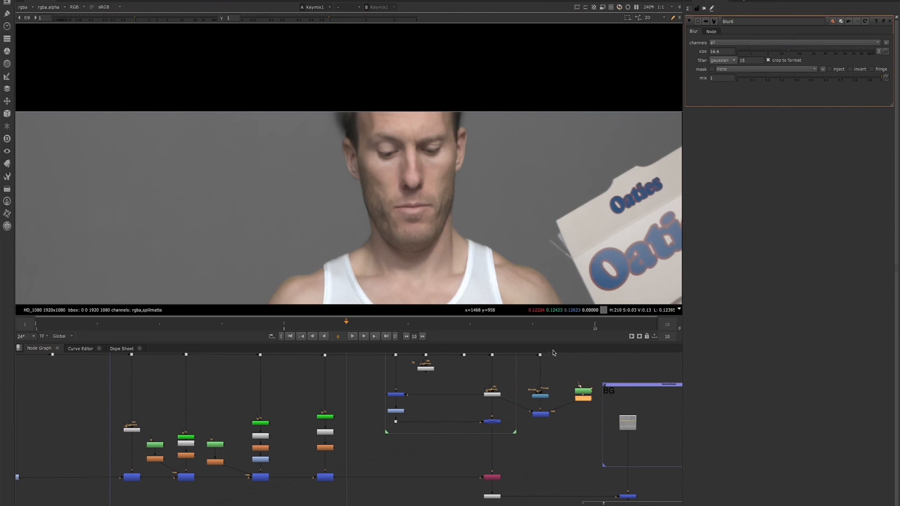
Reopen the Roto node and lower the Bezier points on both sides of the hair to fit the head.
double_click(588, 393)
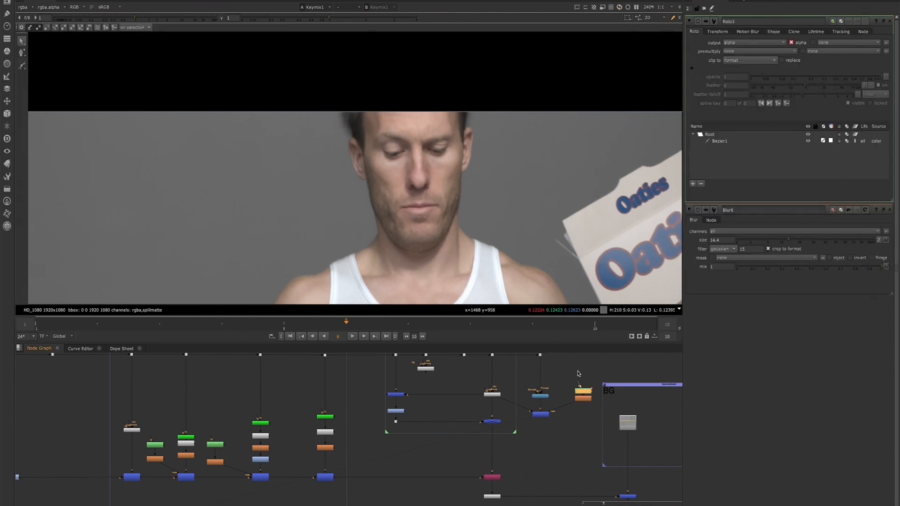
left_click(468, 116)
left_click_drag(479, 118, 477, 124)
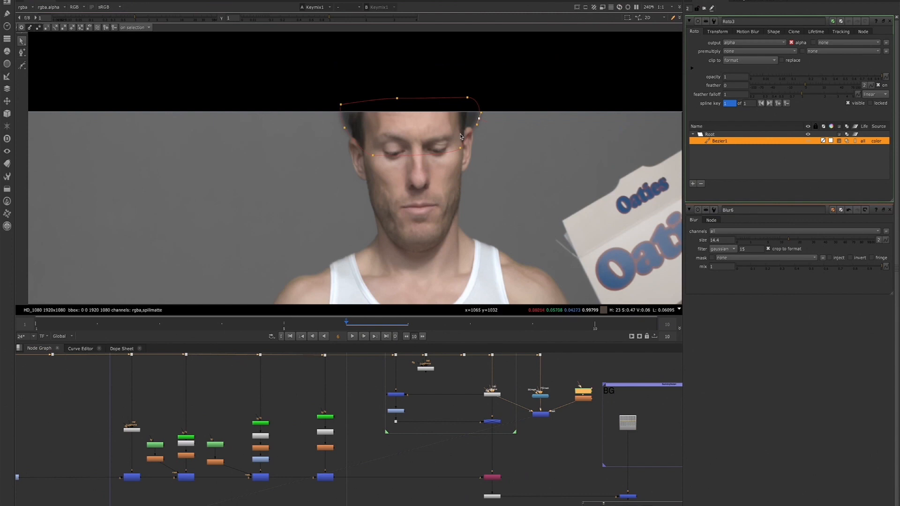
left_click_drag(344, 128, 344, 135)
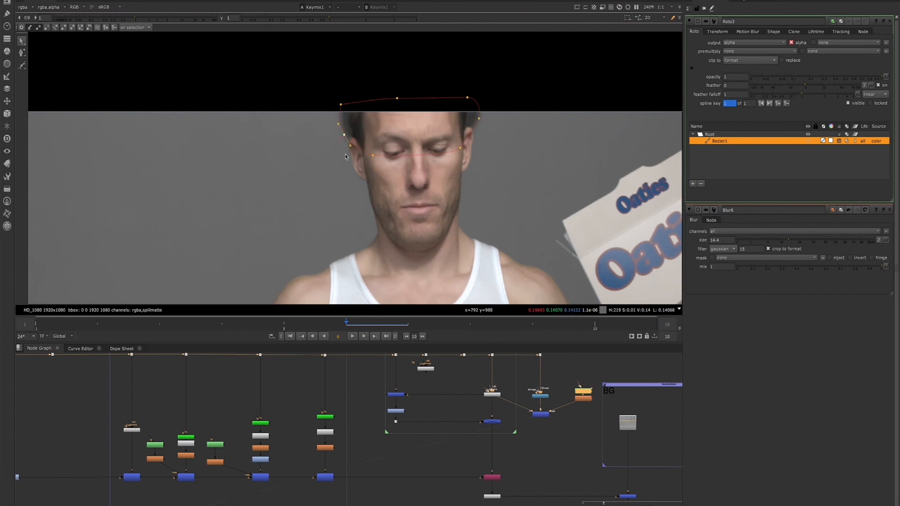
scroll(411, 212, "down", 1)
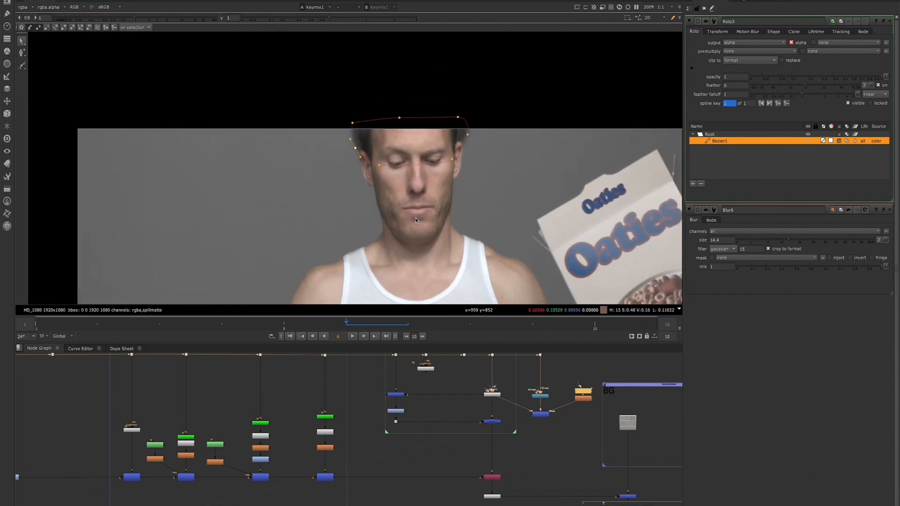
Examine the shoulders in the Keymix result, then in the despill Keylight's own output with the frame fitted.
middle_click_drag(415, 210, 407, 130)
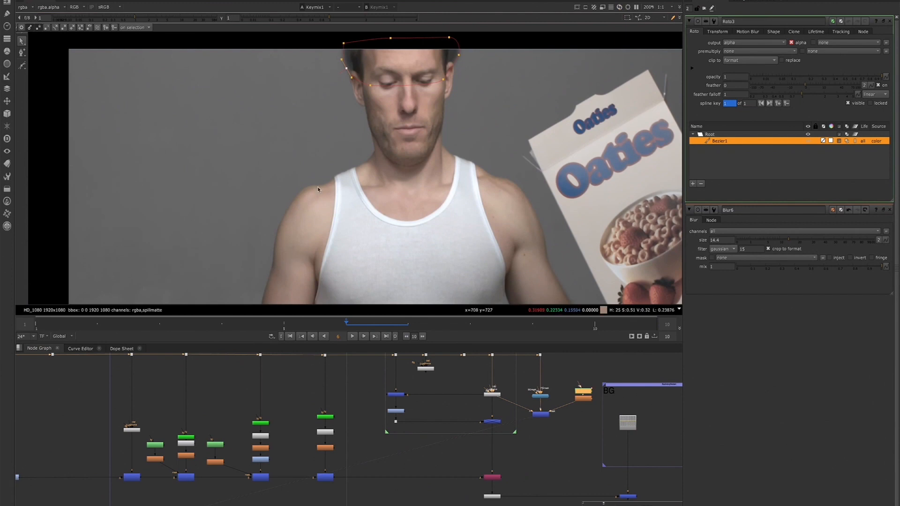
scroll(265, 249, "up", 1)
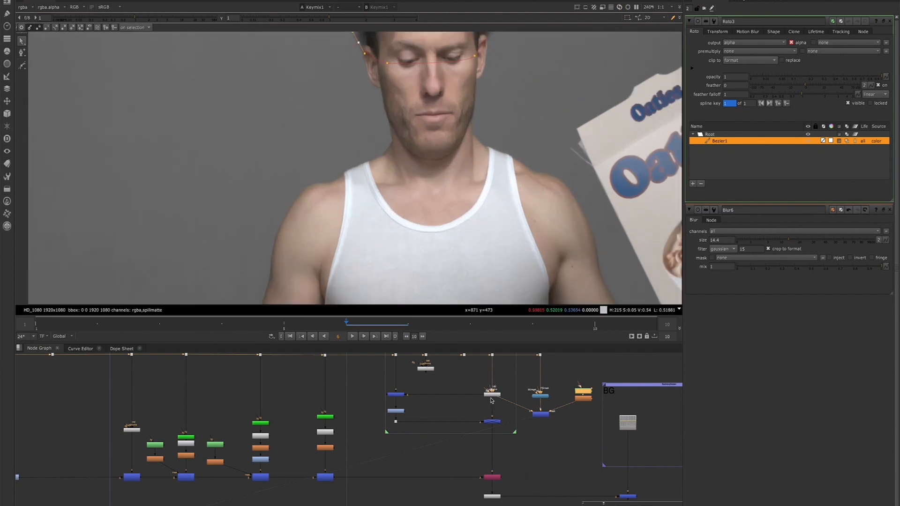
left_click(491, 396)
left_click(494, 422)
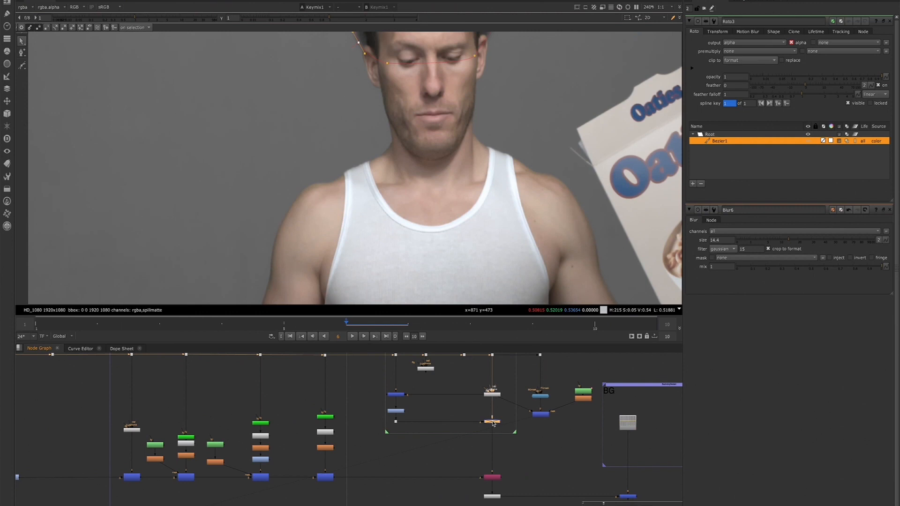
left_click(495, 396)
key("1")
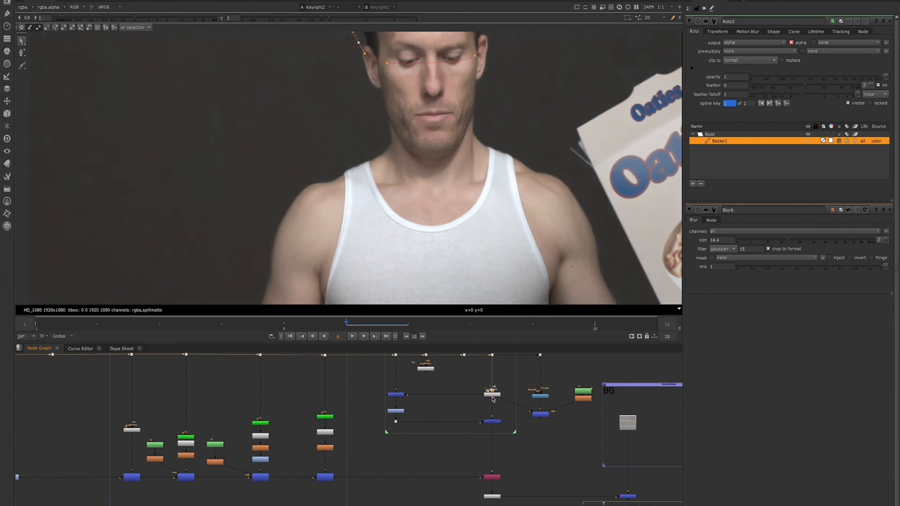
key("f")
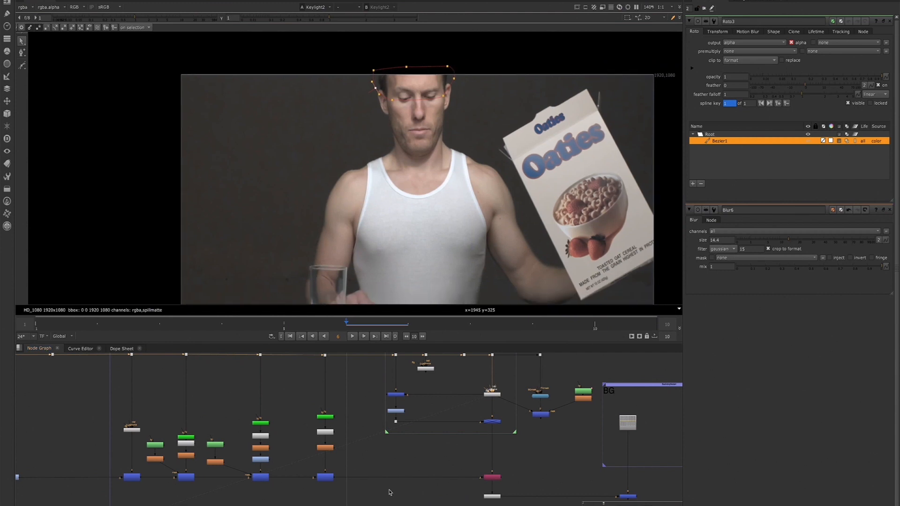
Lower the red component of the despill Keylight's Screen Colour to -1.38.
double_click(492, 395)
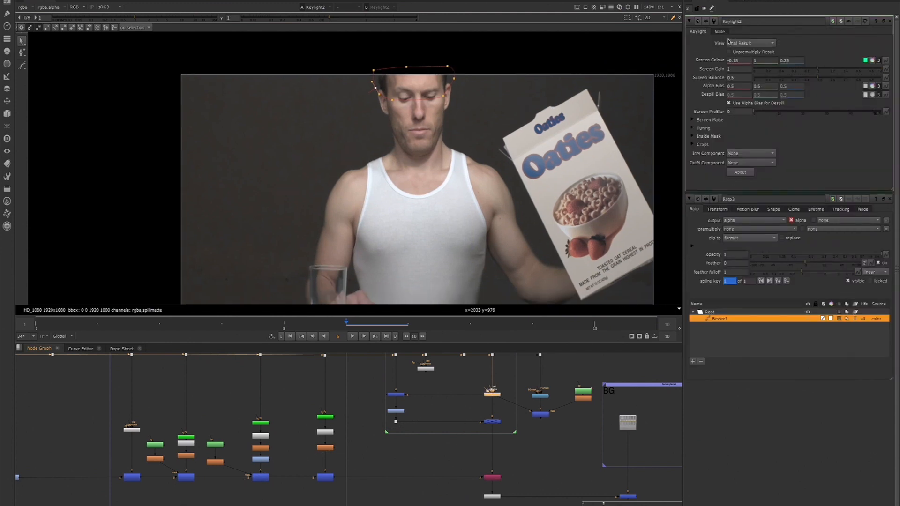
left_click(733, 60)
key("Down")
key("Down")
key("Down")
key("Down")
key("Down")
key("Down")
key("Down")
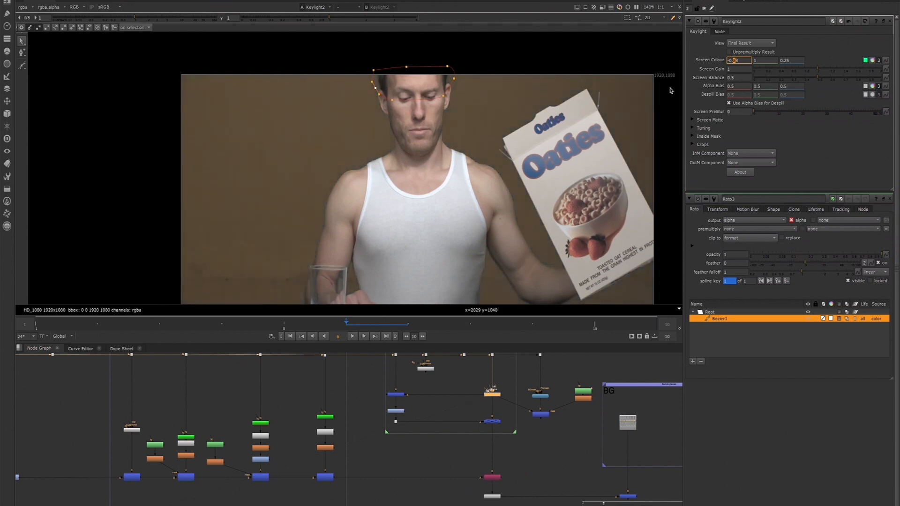
Lower the blue component of the despill Keylight's Screen Colour to -2.05 and check the whole frame.
left_click(785, 60)
key("Down")
key("Down")
key("Down")
key("Down")
key("Down")
key("Down")
key("Down")
key("Down")
key("Down")
key("Down")
key("Down")
key("Down")
key("Down")
key("Down")
key("Down")
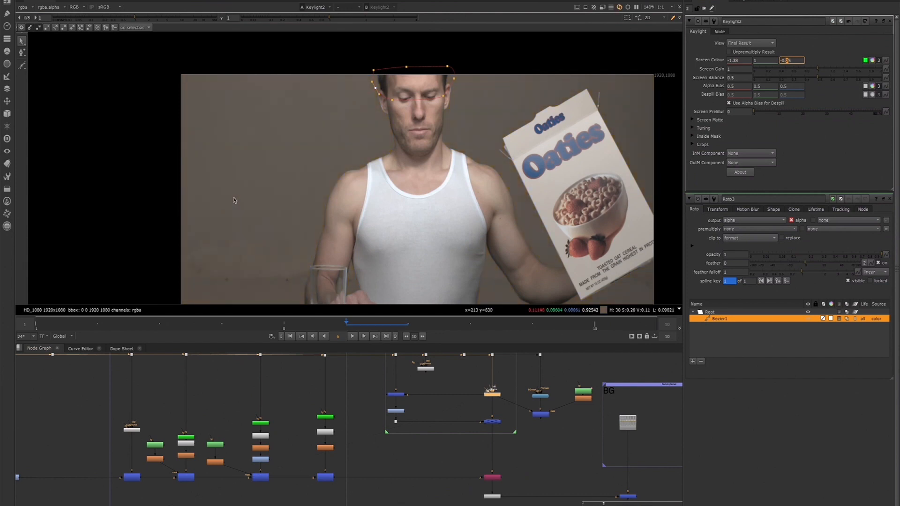
key("Down")
key("Down")
key("Down")
key("Down")
key("Down")
key("Down")
key("Down")
key("Down")
key("Down")
key("Down")
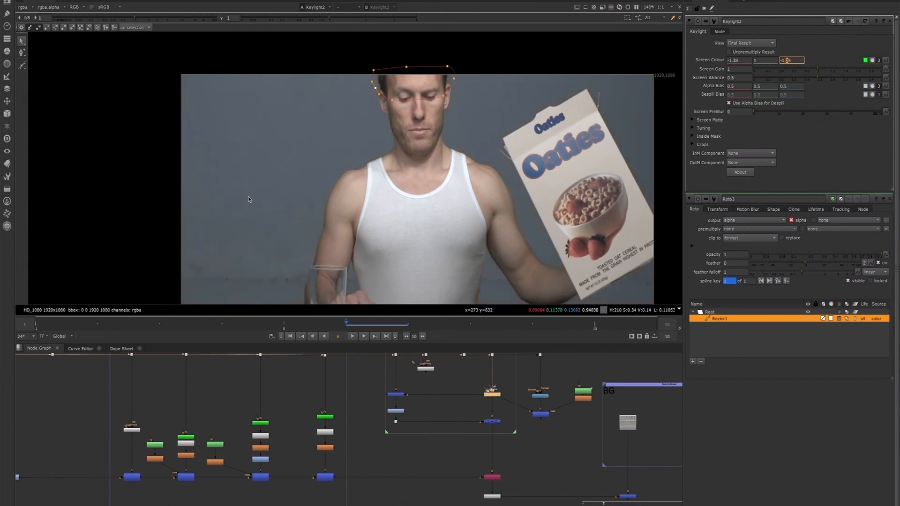
scroll(339, 192, "down", 3)
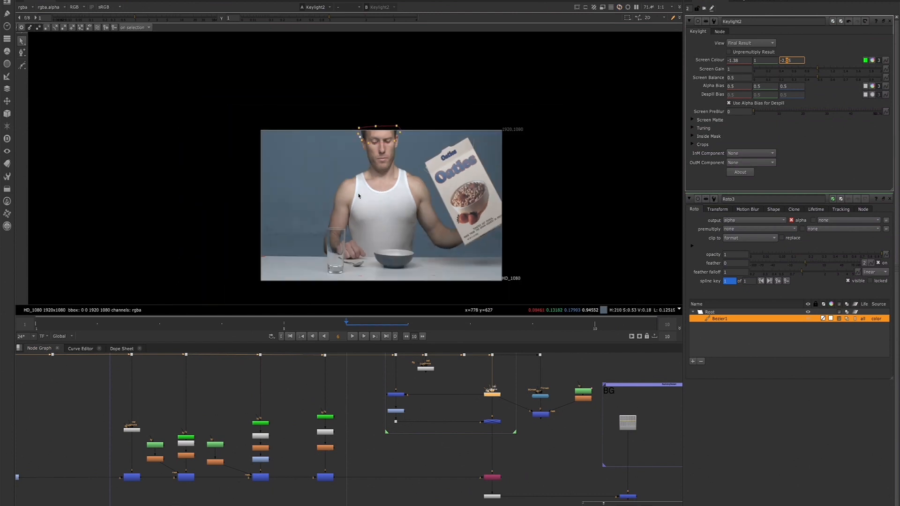
Move the Read15 plate node further above the Denoise node at the start of the tree.
scroll(496, 418, "down", 2)
middle_click_drag(497, 418, 446, 416)
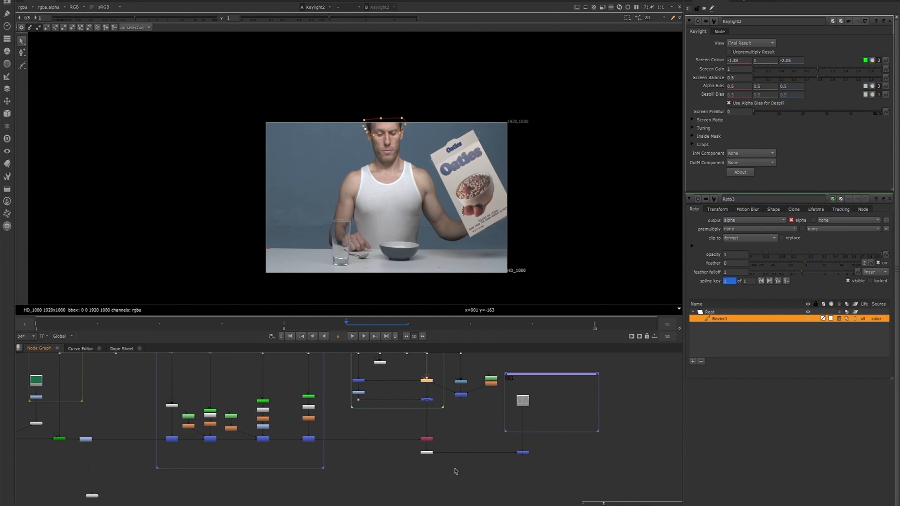
scroll(464, 460, "down", 2)
middle_click_drag(477, 452, 515, 462)
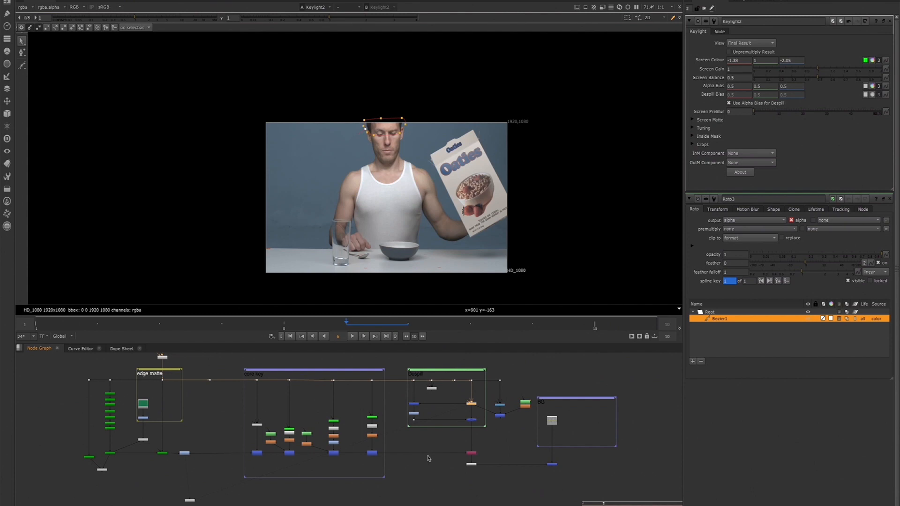
middle_click_drag(170, 382, 163, 417)
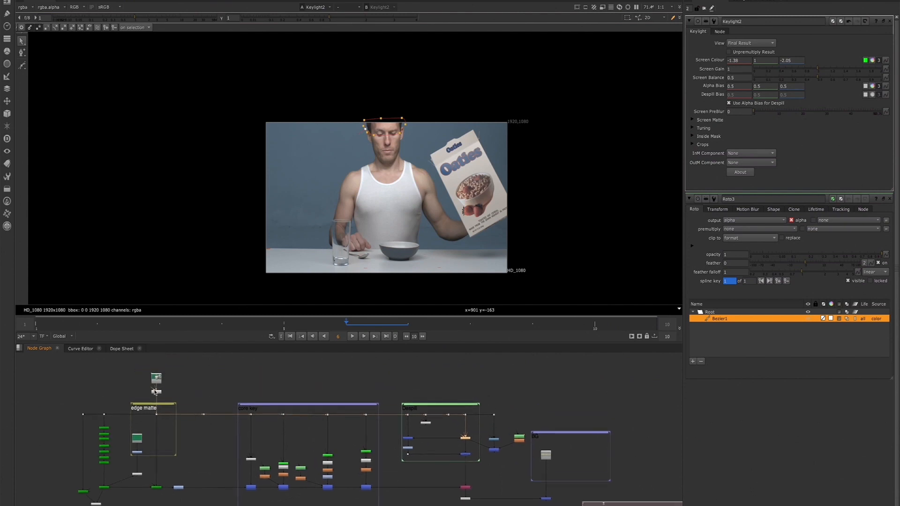
scroll(155, 386, "up", 3)
middle_click_drag(157, 373, 154, 400)
scroll(153, 400, "up", 3)
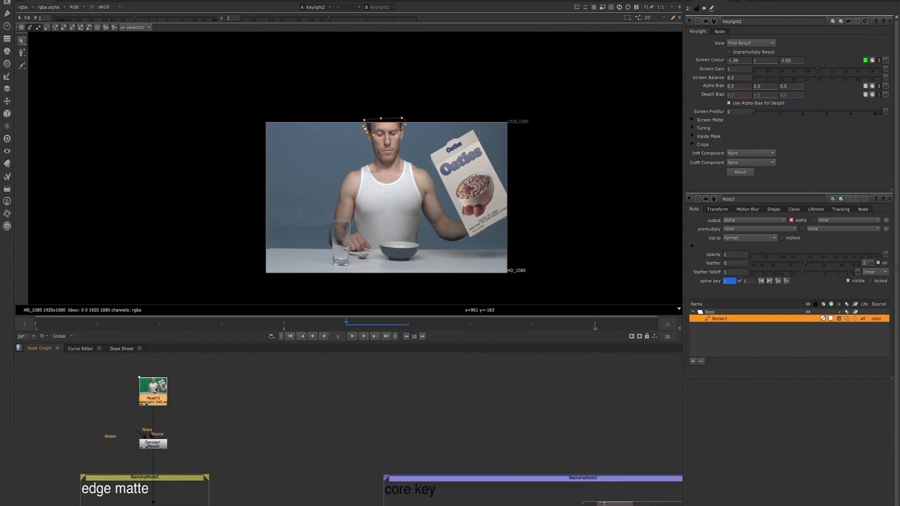
left_click_drag(152, 403, 153, 388)
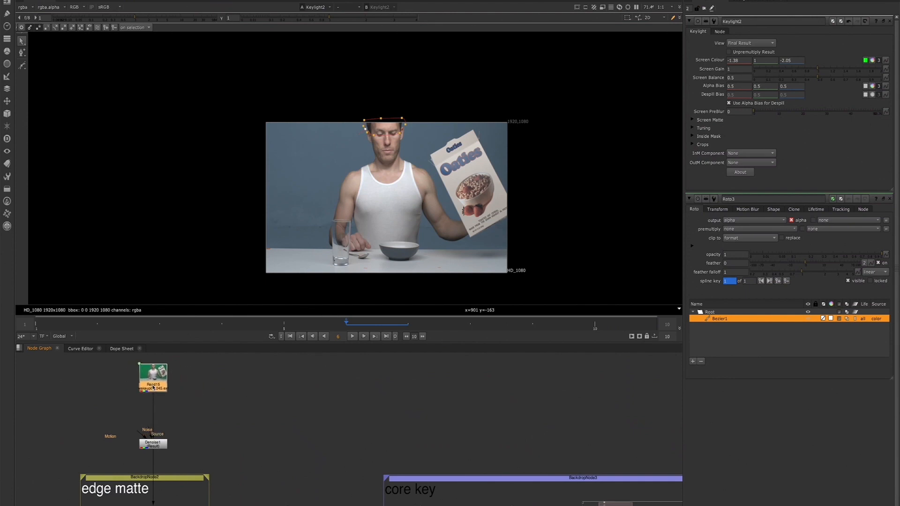
scroll(153, 388, "up", 4)
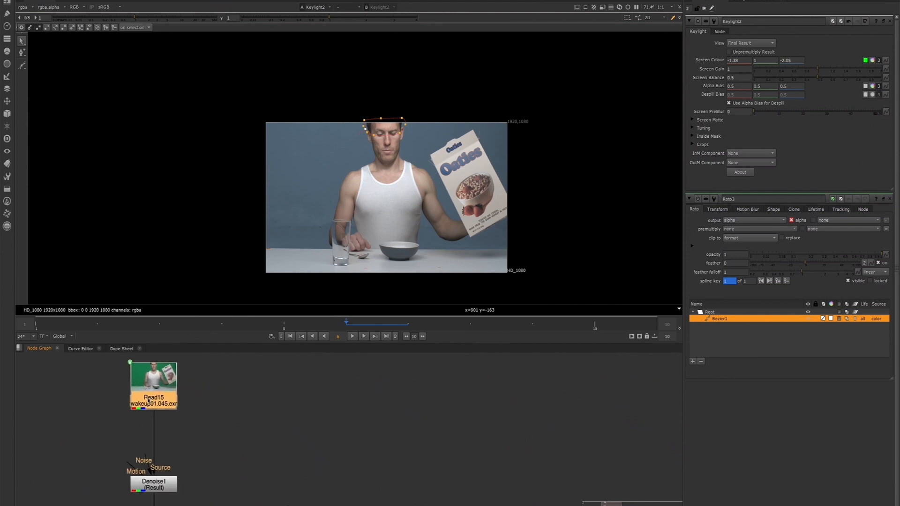
left_click_drag(153, 398, 151, 397)
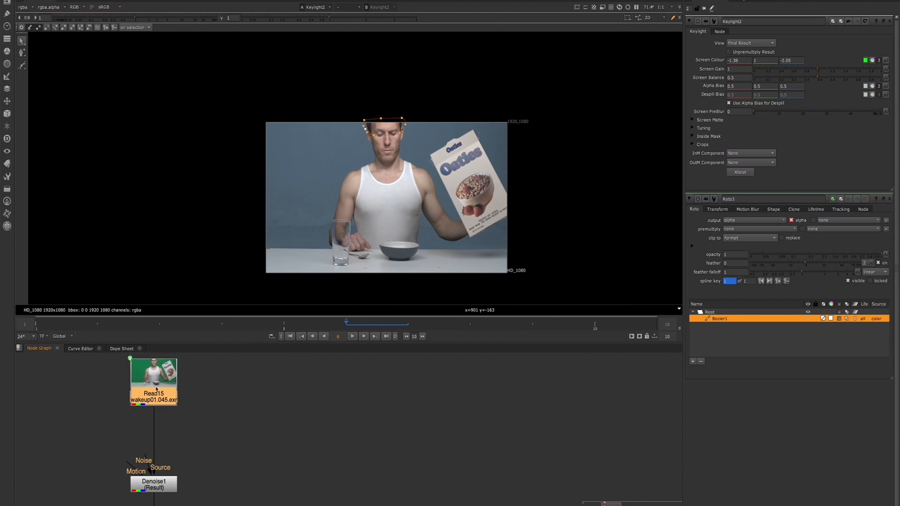
scroll(181, 462, "down", 4)
middle_click_drag(201, 476, 200, 416)
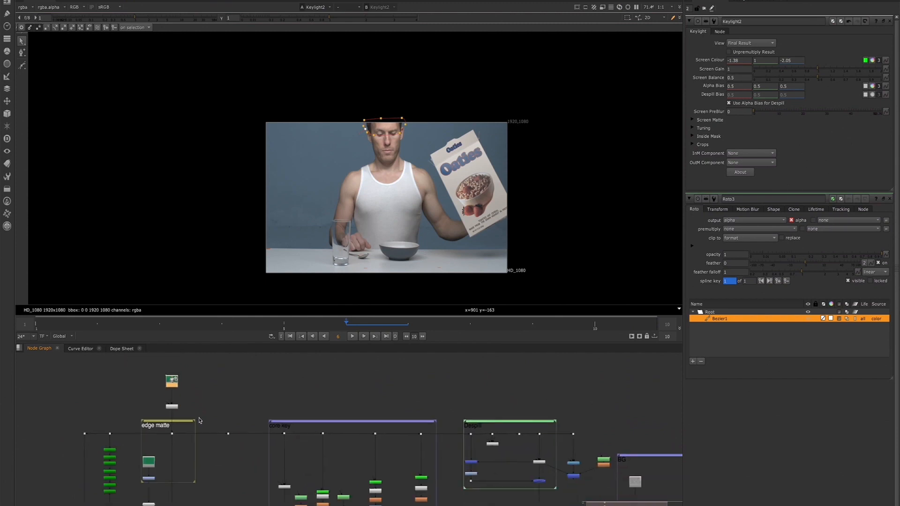
scroll(147, 420, "down", 1)
scroll(195, 438, "up", 3)
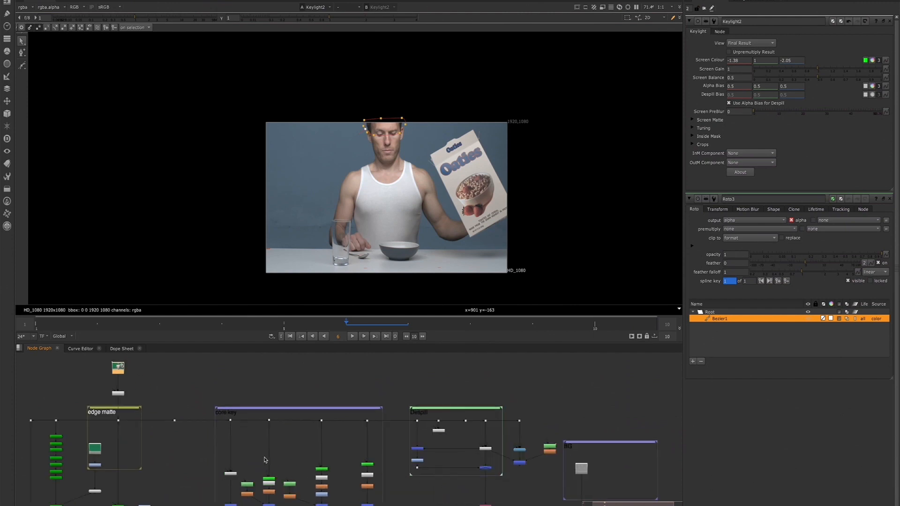